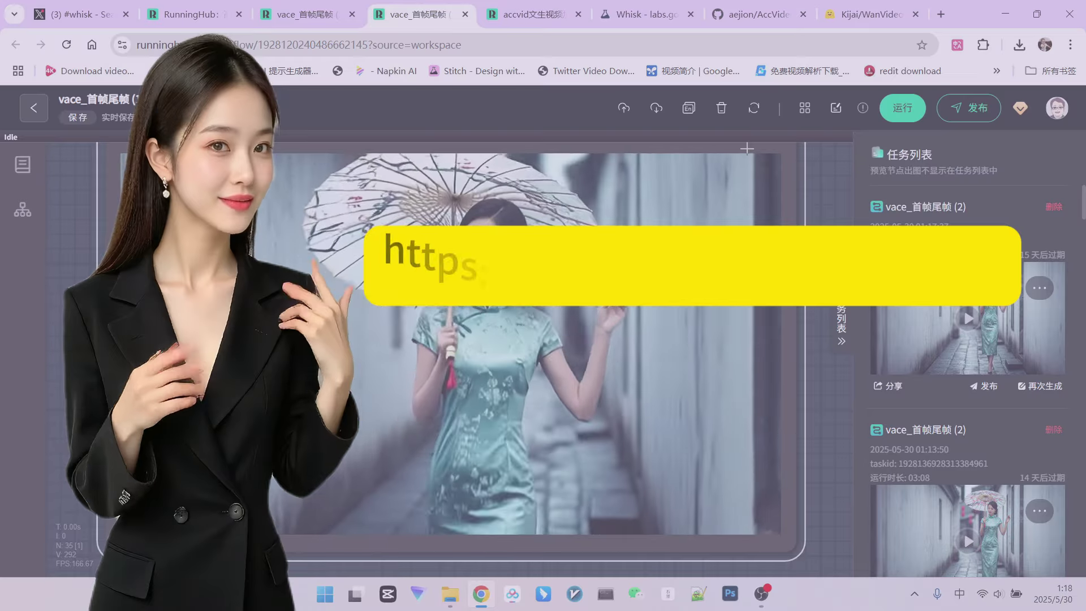
Step: Review the README of the aejion/AccVideo GitHub repository, including its introduction, News section and HunyuanT2V demo
left_click(758, 14)
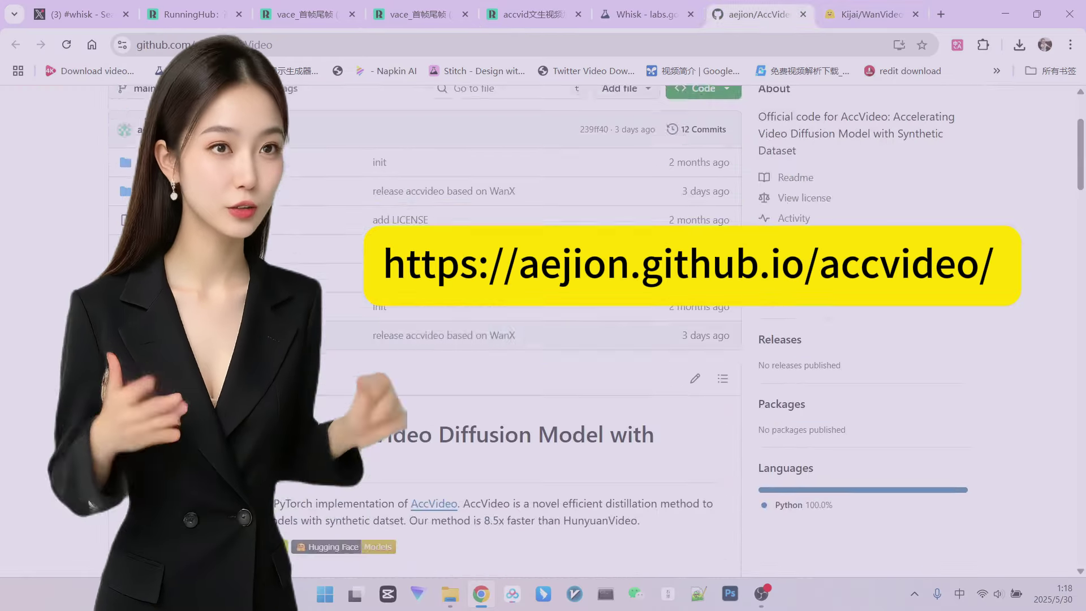
scroll(605, 254, "down", 2)
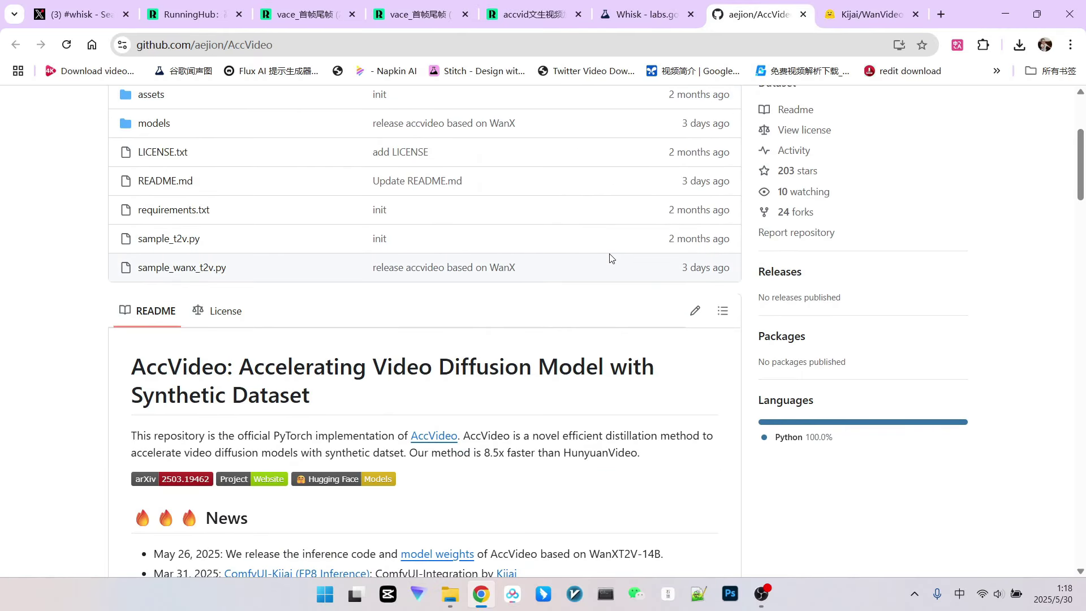
scroll(610, 258, "down", 4)
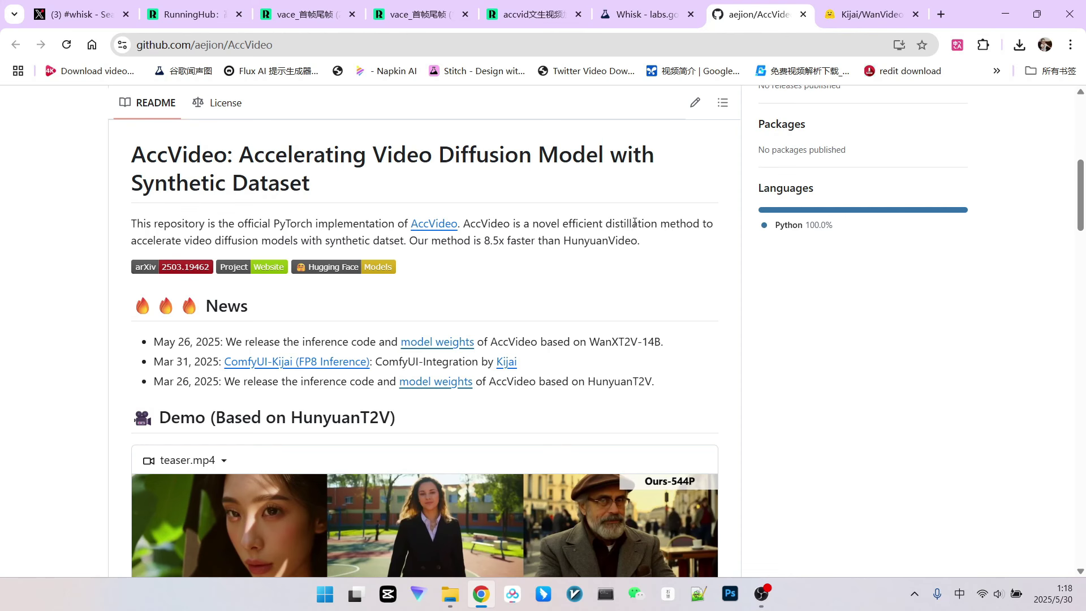
scroll(634, 222, "down", 1)
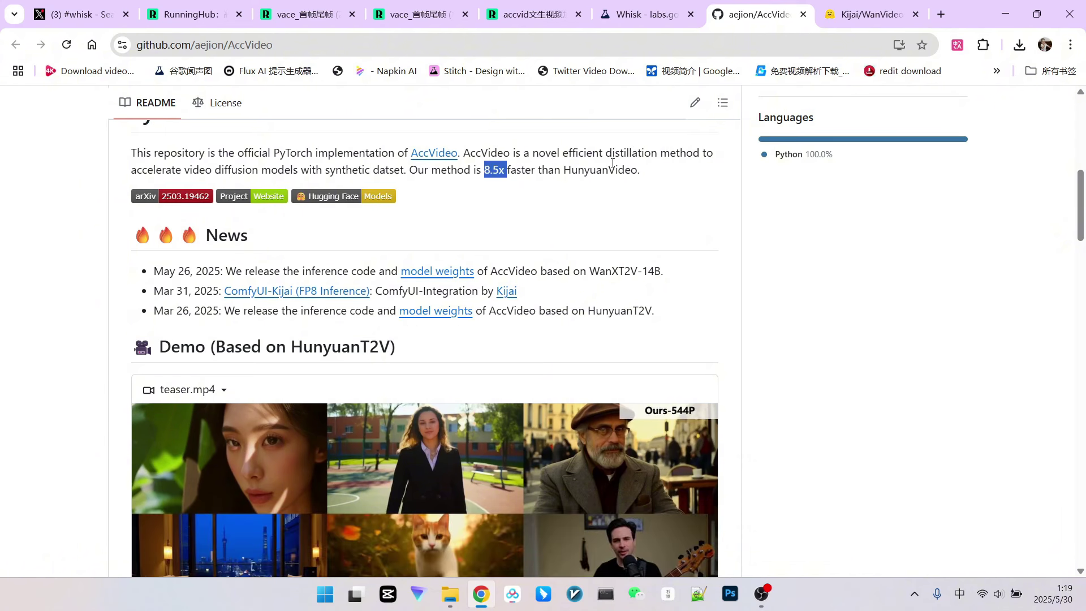
scroll(641, 229, "down", 1)
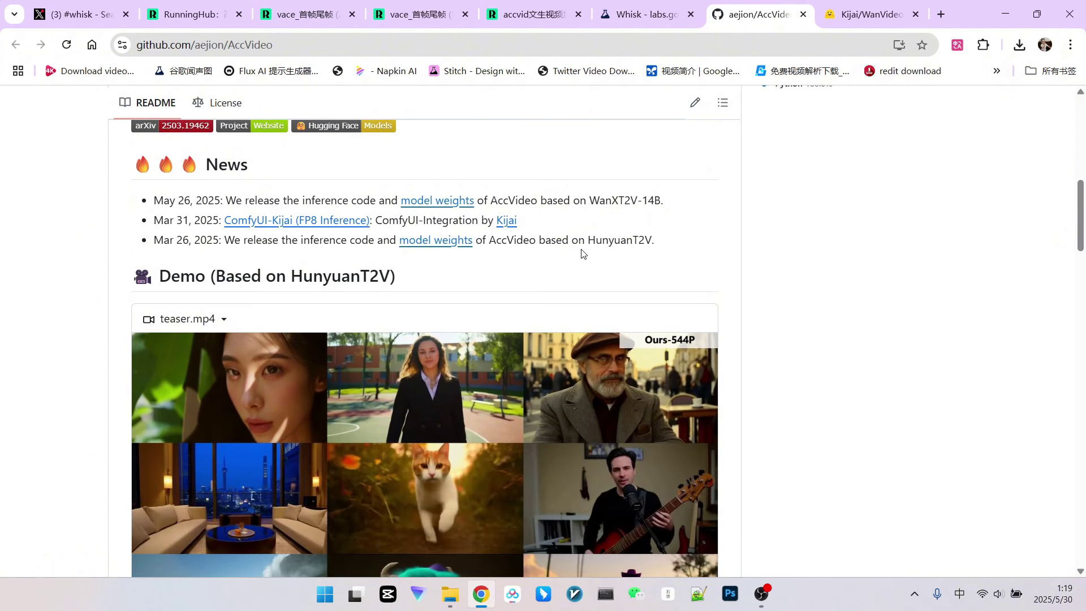
left_click_drag(571, 236, 655, 234)
left_click(705, 223)
scroll(576, 196, "up", 1)
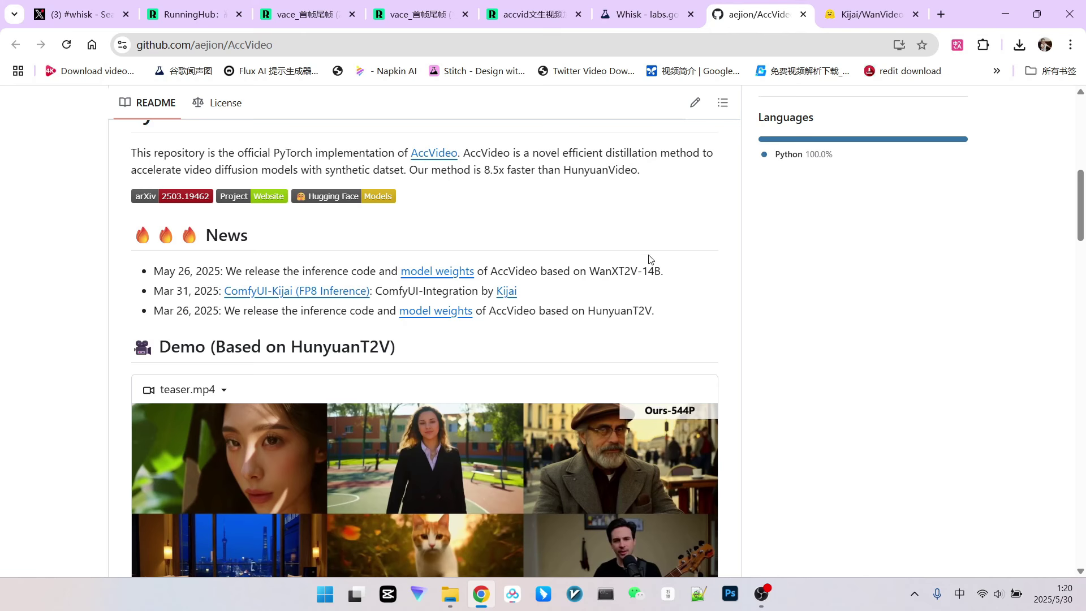
Step: Look through the Kijai/WanVideo_comfy file list on Hugging Face for the AccVid and AccVideo T2V 14B safetensors files
left_click(852, 20)
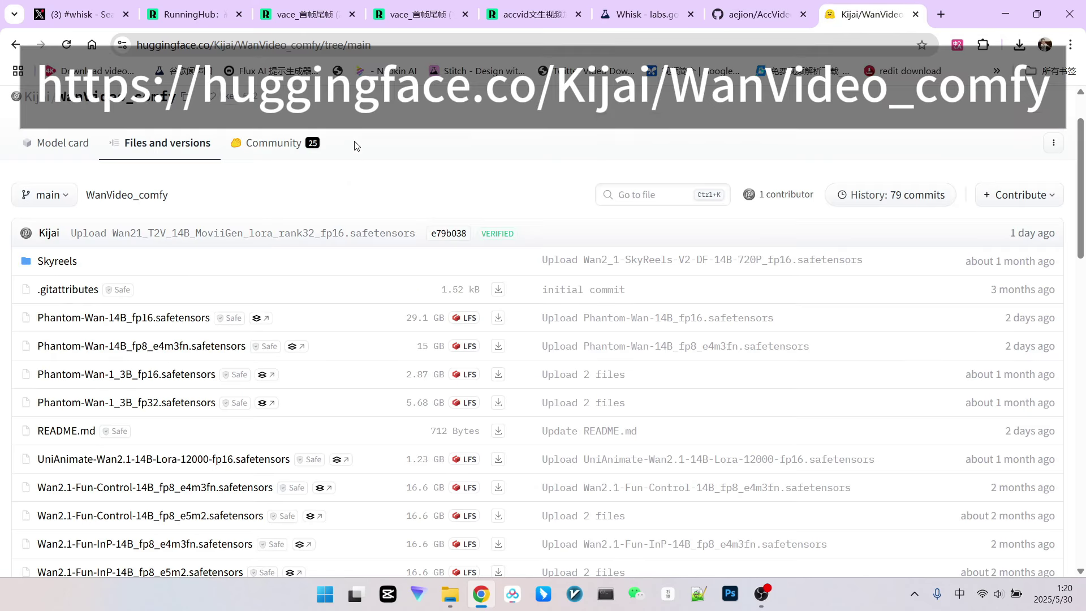
scroll(408, 141, "down", 2)
scroll(406, 106, "down", 3)
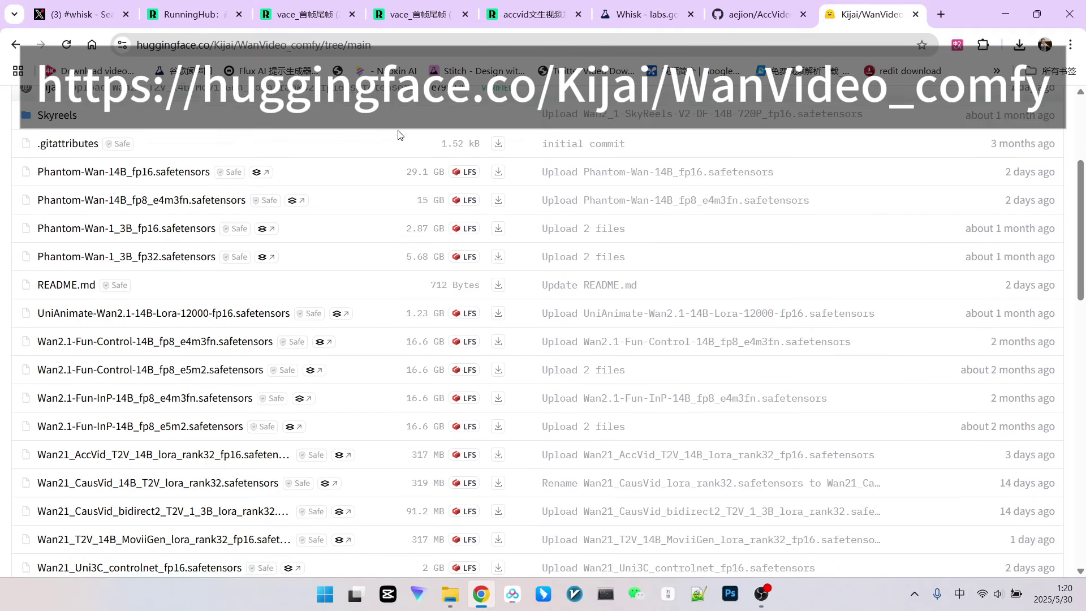
scroll(401, 122, "up", 2)
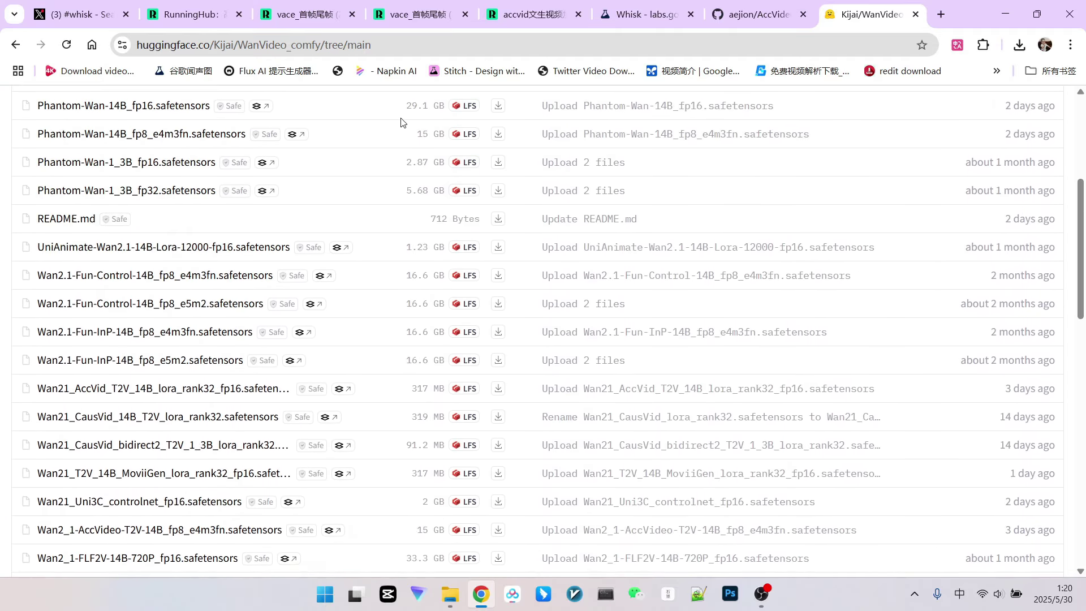
scroll(400, 121, "down", 2)
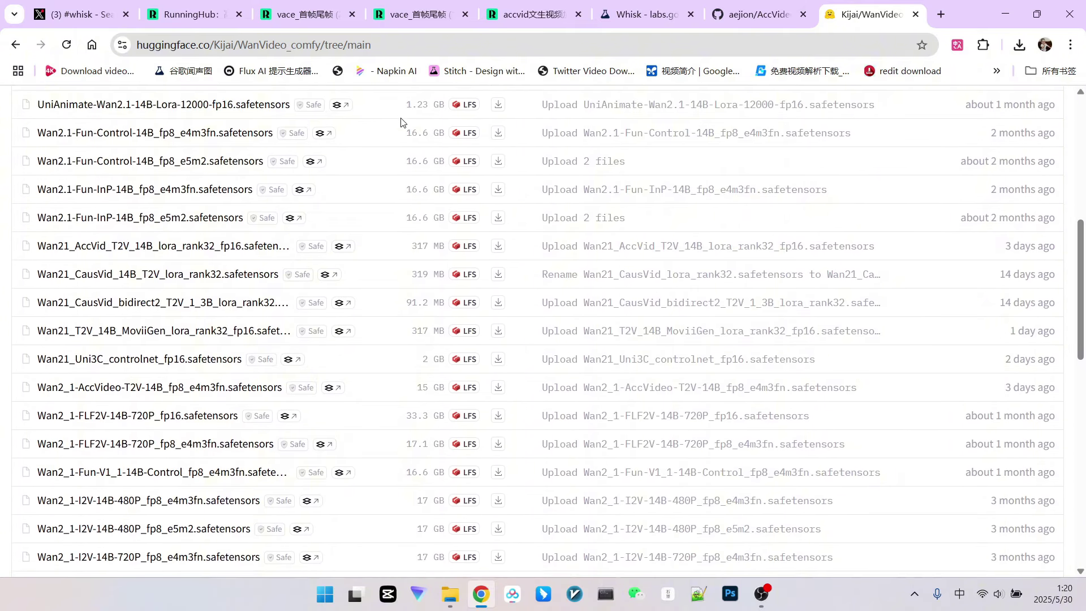
scroll(100, 325, "up", 1)
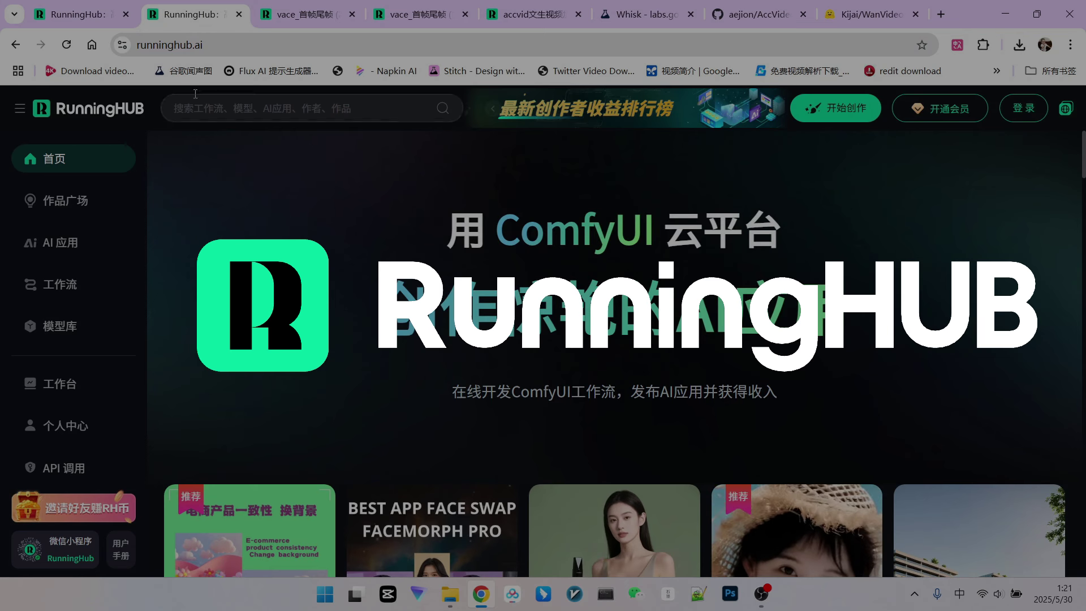
Step: Visit the runninghub.cn home page, switch to the accvid文生视频加速 workflow and inspect its Load Diffusion Model node
left_click(92, 17)
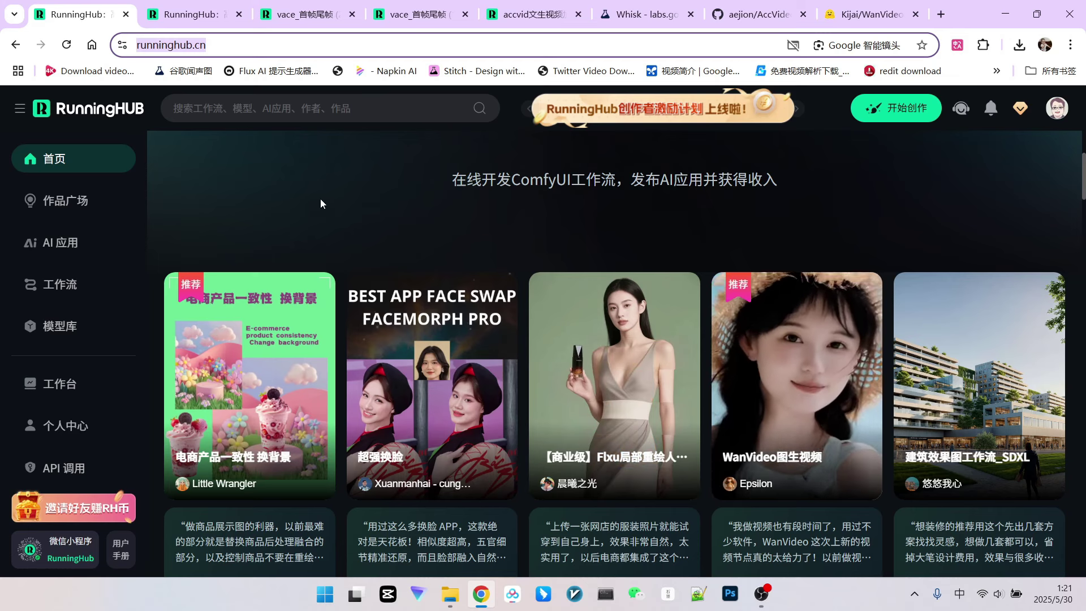
key("ctrl+5")
left_click_drag(365, 311, 477, 357)
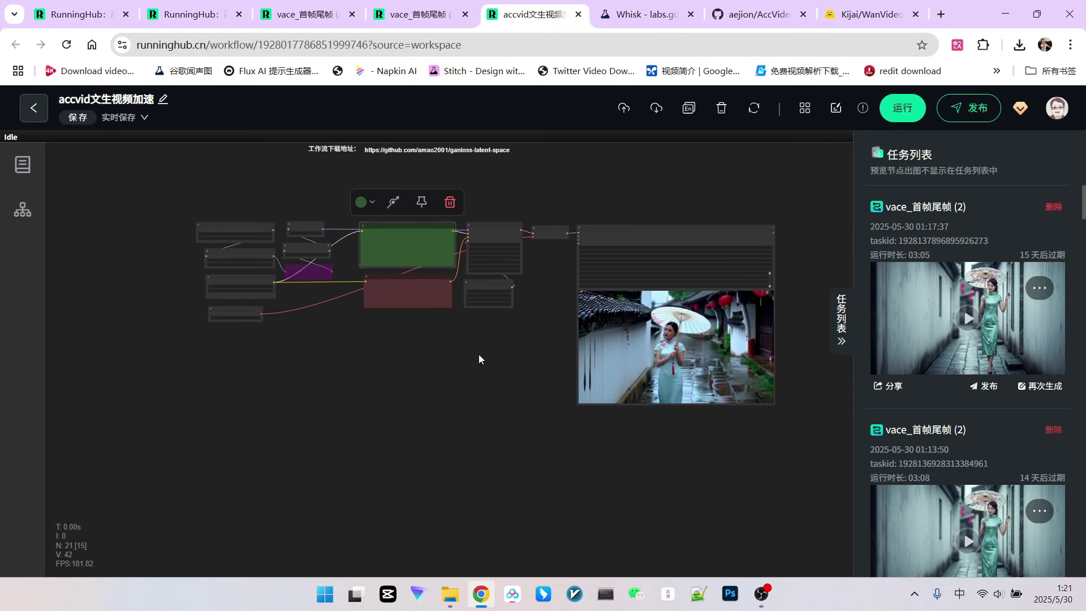
scroll(477, 356, "up", 2)
scroll(470, 359, "up", 2)
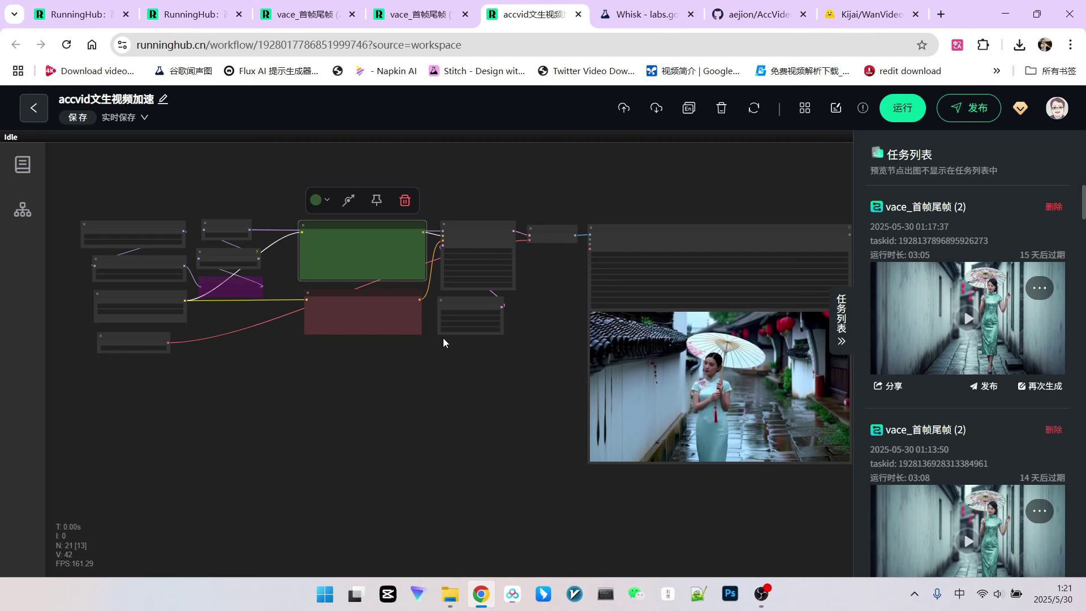
scroll(254, 362, "up", 2)
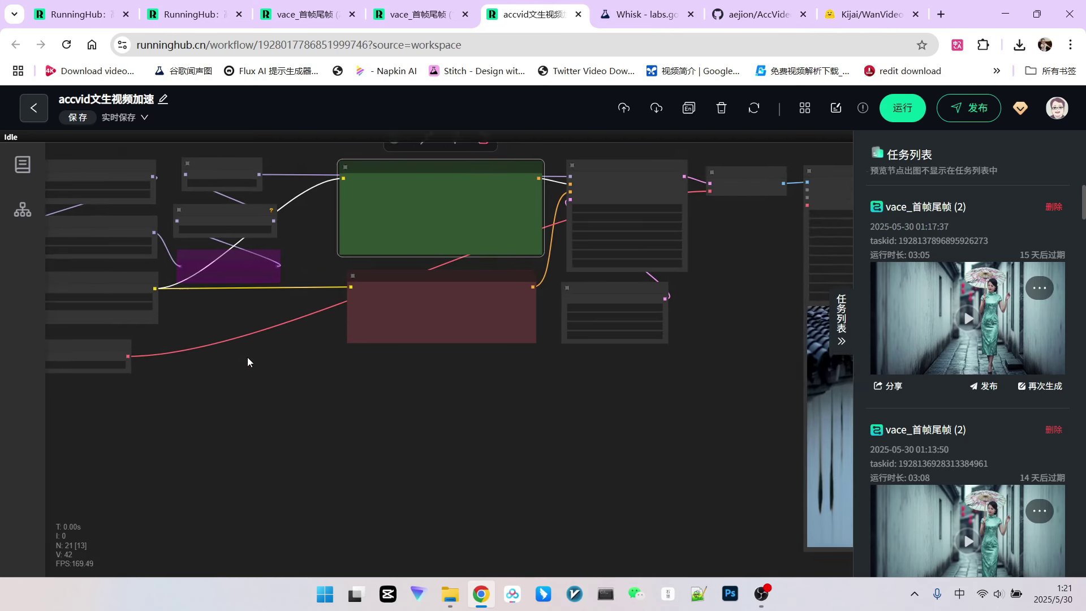
scroll(243, 306, "up", 3)
left_click_drag(262, 311, 293, 280)
scroll(293, 281, "up", 2)
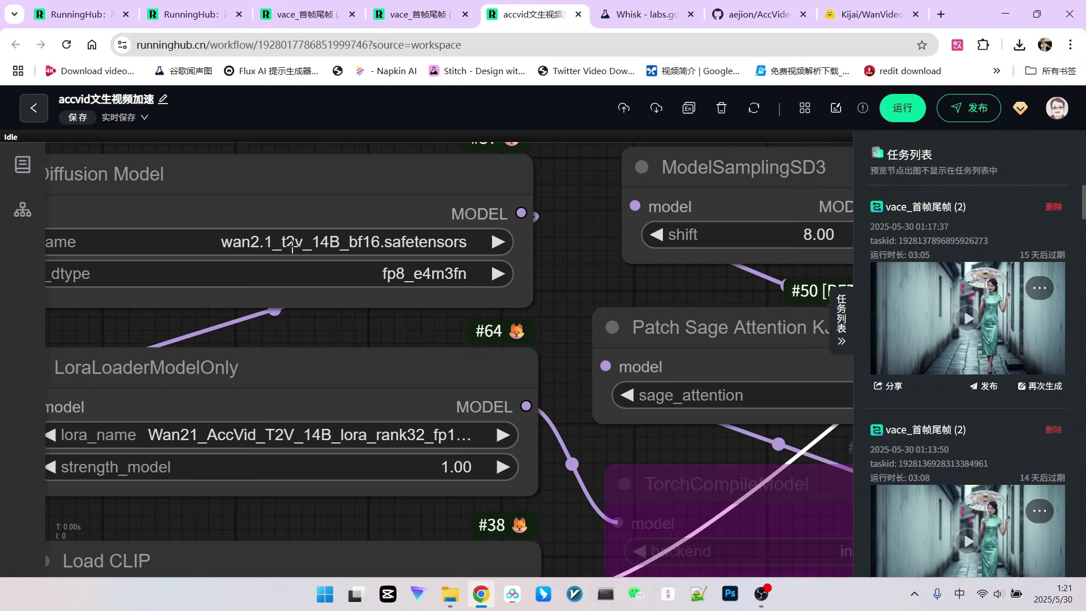
Step: Examine the LoraLoaderModelOnly node's LoRA file and strength setting alongside the Load Diffusion Model node
scroll(339, 238, "down", 1)
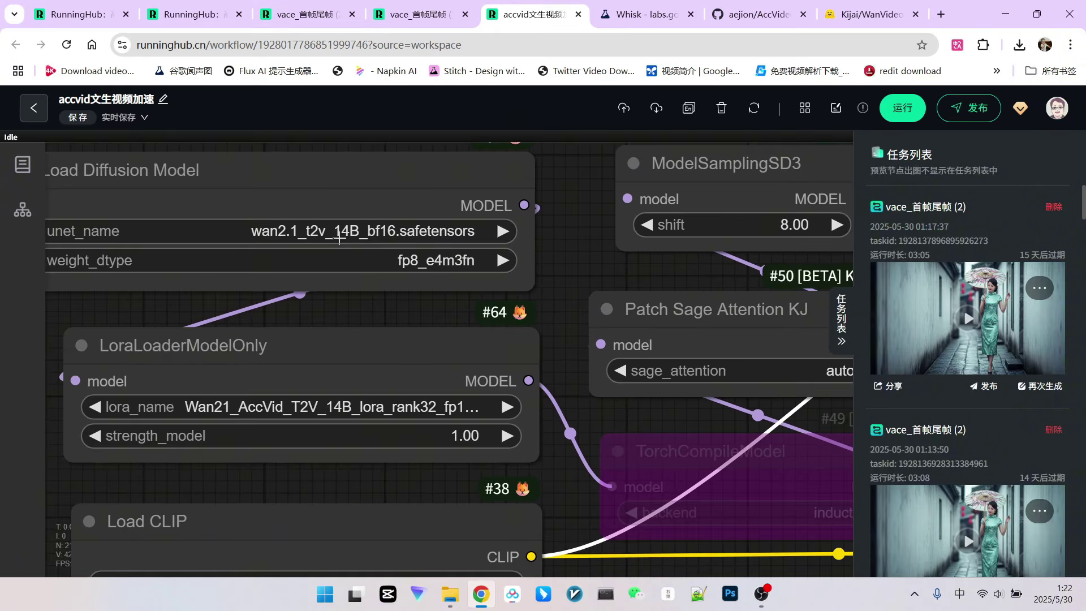
scroll(339, 238, "down", 1)
left_click_drag(506, 235, 524, 182)
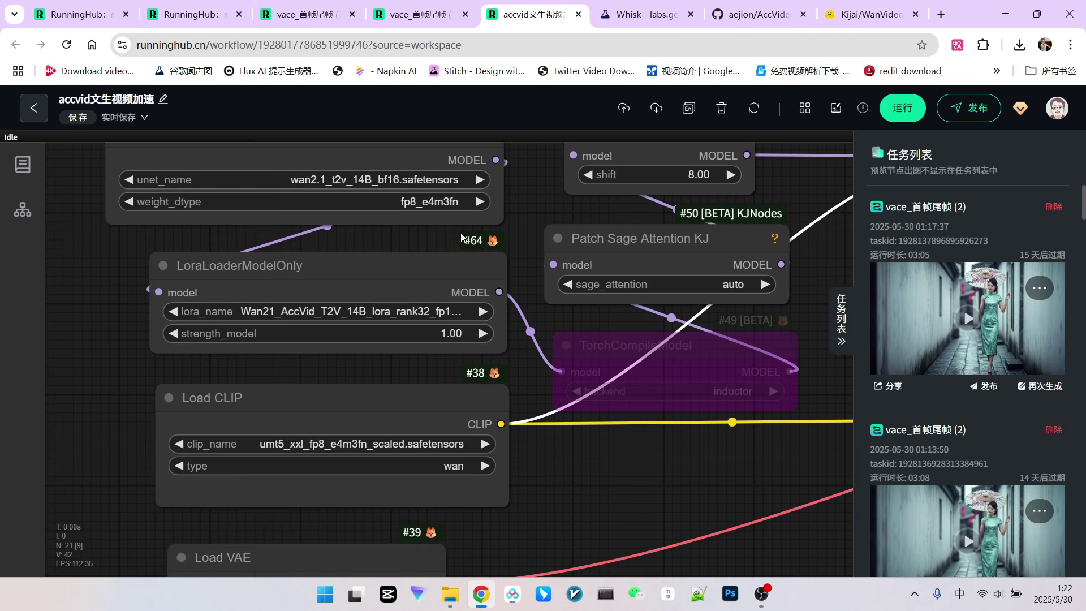
left_click_drag(364, 236, 393, 190)
mouse_move(309, 225)
left_mouse_down()
mouse_move(355, 225)
mouse_move(308, 224)
mouse_move(319, 222)
left_mouse_up()
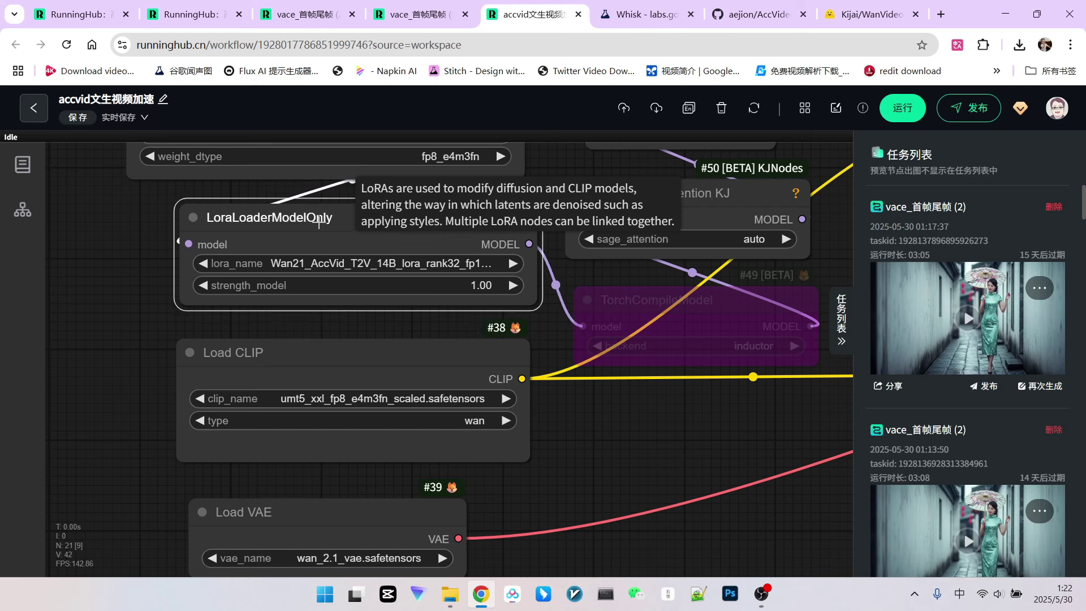
scroll(328, 261, "up", 3)
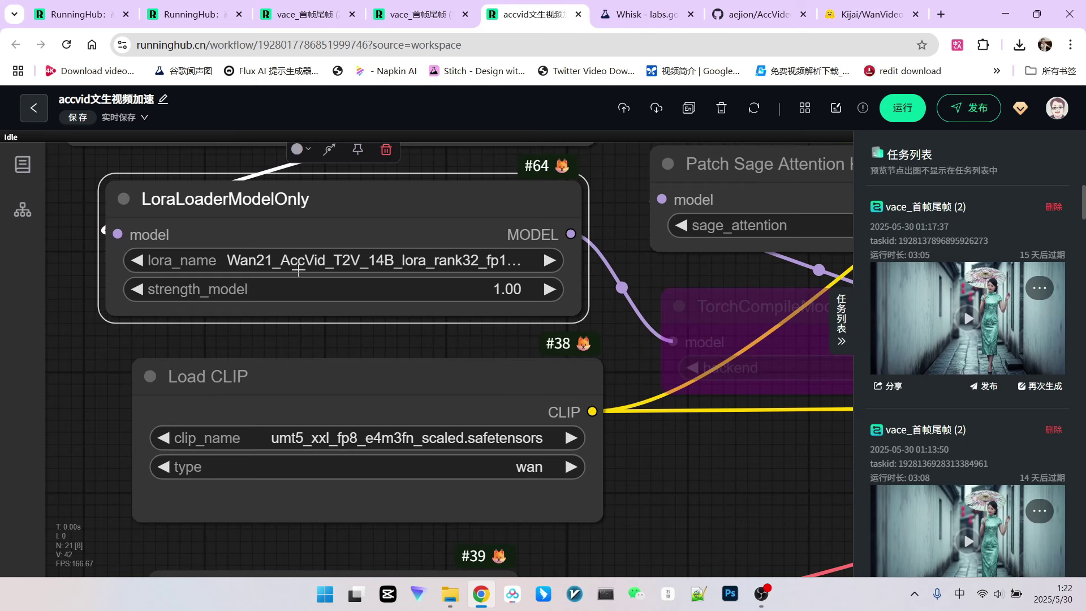
scroll(285, 260, "down", 1)
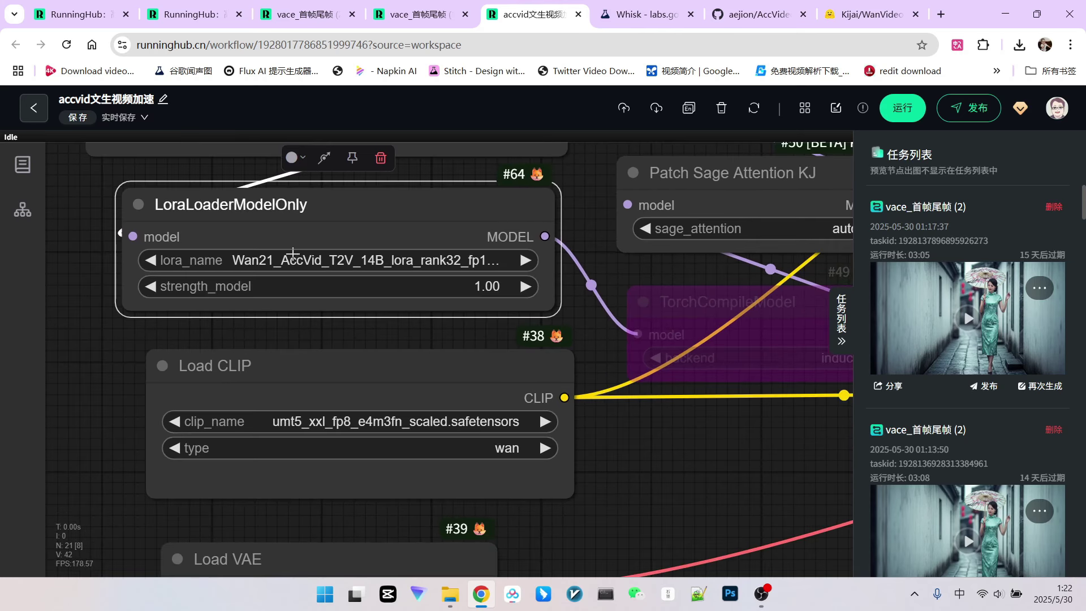
left_click_drag(458, 170, 447, 258)
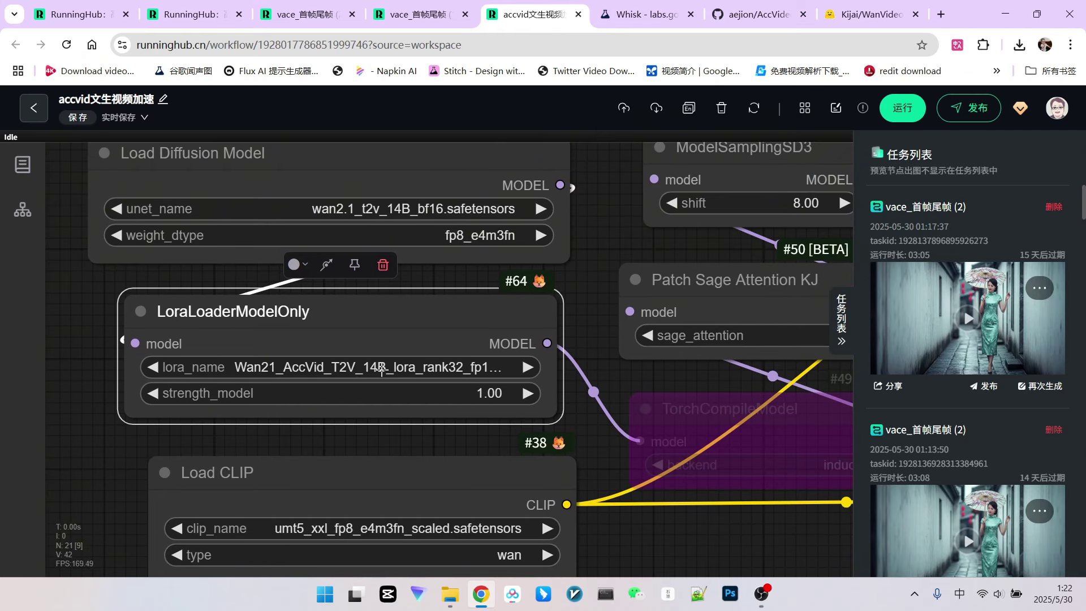
left_click_drag(189, 411, 183, 320)
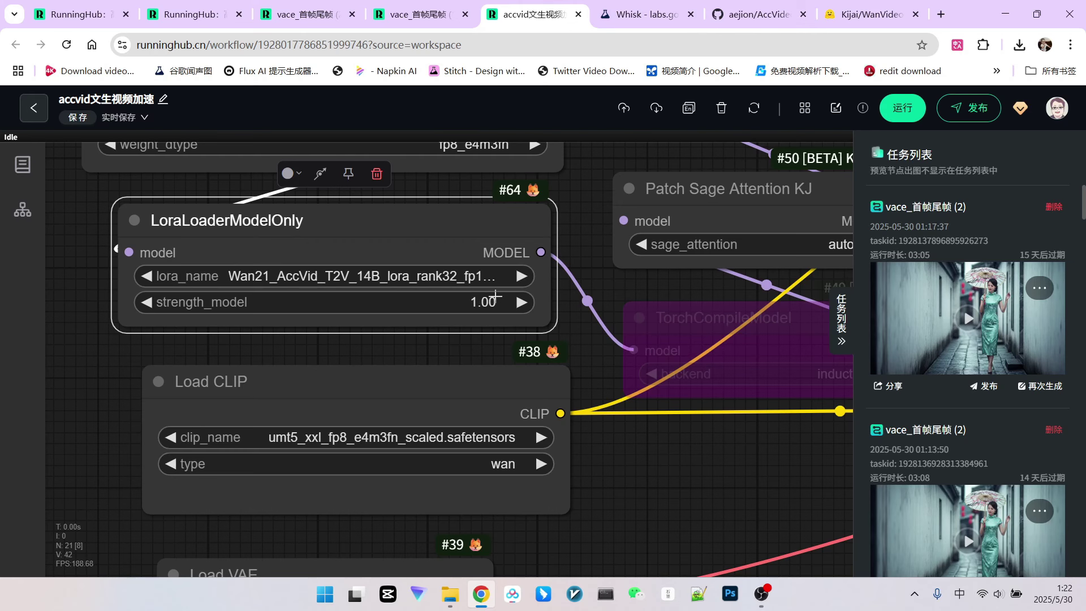
Step: Inspect the Load CLIP and Load VAE nodes below the LoRA loader
scroll(497, 284, "down", 2)
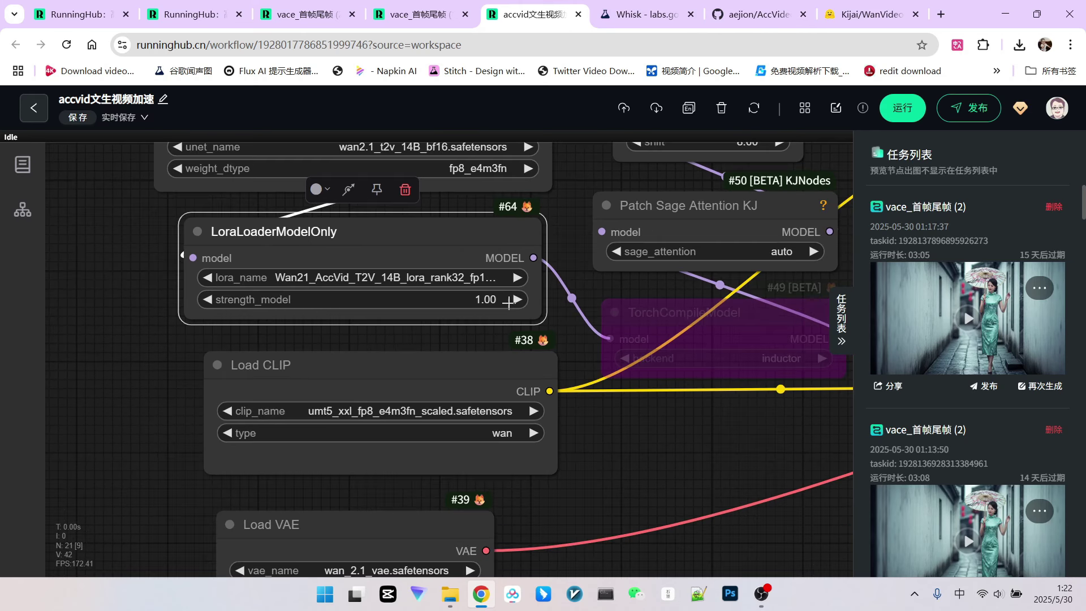
left_click_drag(550, 338, 556, 264)
left_click_drag(460, 290, 431, 288)
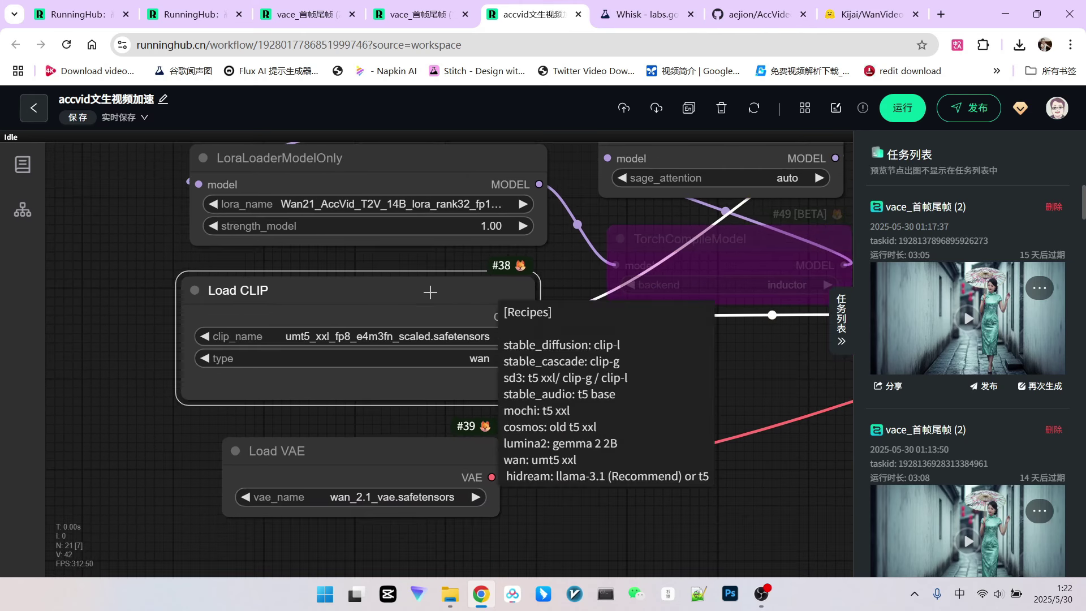
left_click_drag(566, 421, 552, 357)
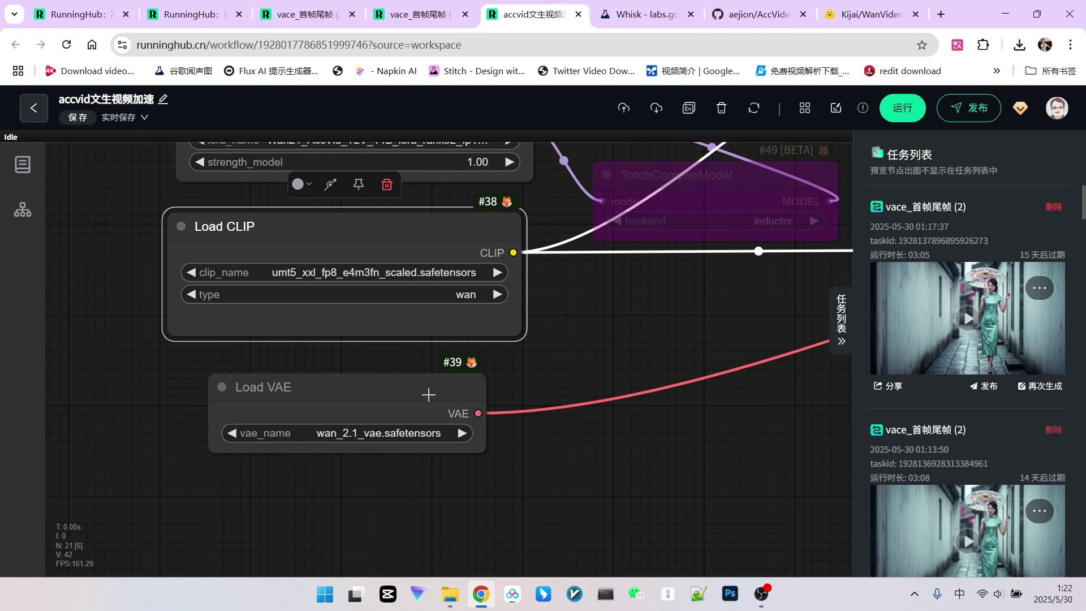
mouse_move(425, 392)
left_mouse_down()
mouse_move(439, 390)
mouse_move(409, 390)
left_mouse_up()
Step: Inspect the Patch Sage Attention KJ node and its description between the ModelSamplingSD3 and TorchCompileModel nodes
scroll(409, 390, "down", 2)
scroll(377, 277, "up", 2)
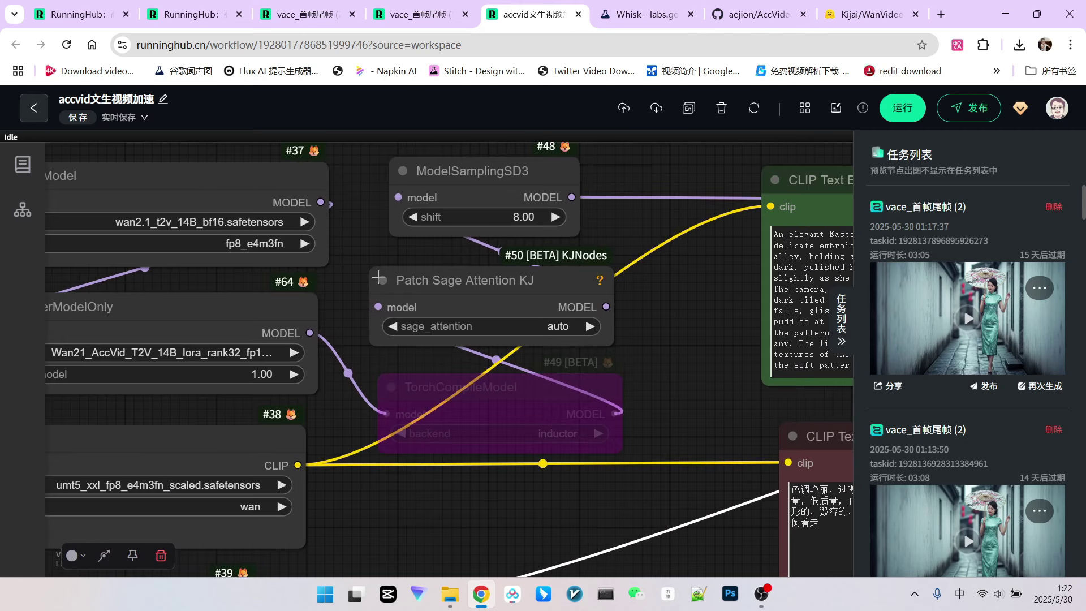
left_click_drag(371, 244, 331, 227)
scroll(451, 291, "up", 3)
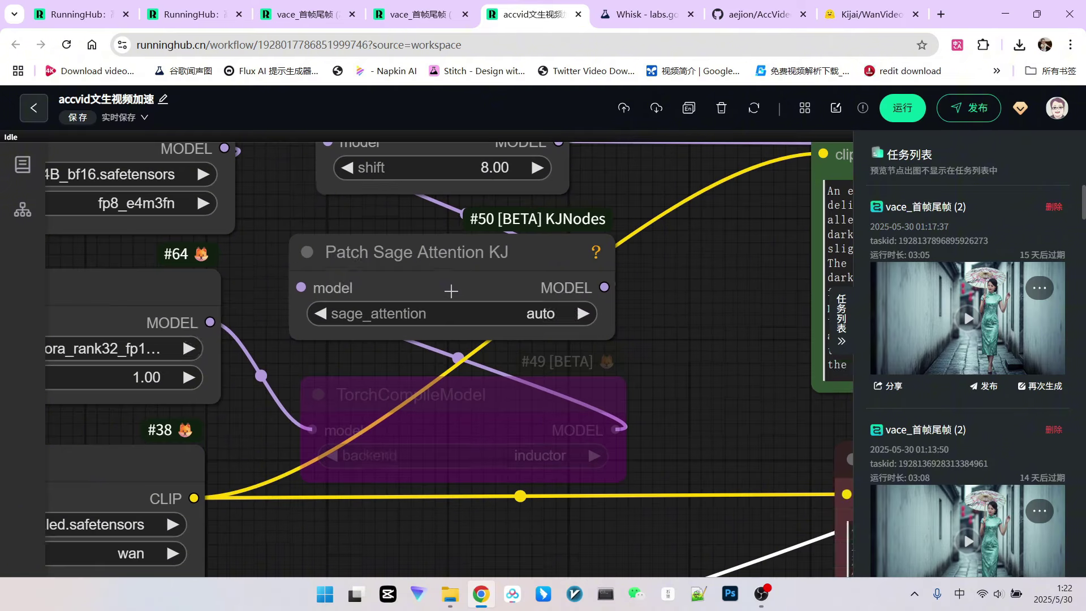
left_click_drag(382, 259, 381, 254)
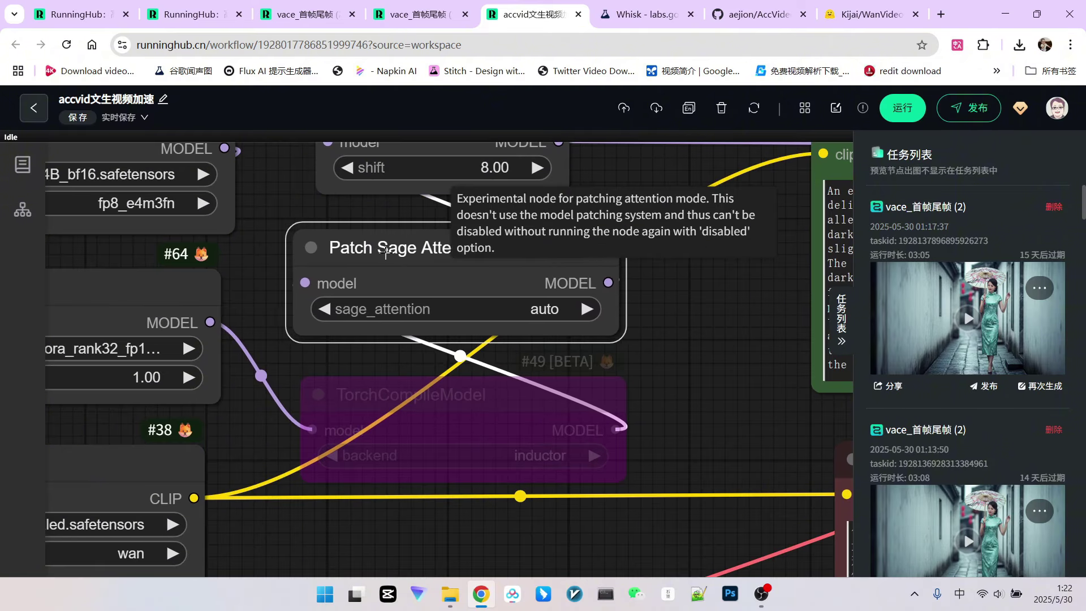
left_click_drag(678, 321, 650, 347)
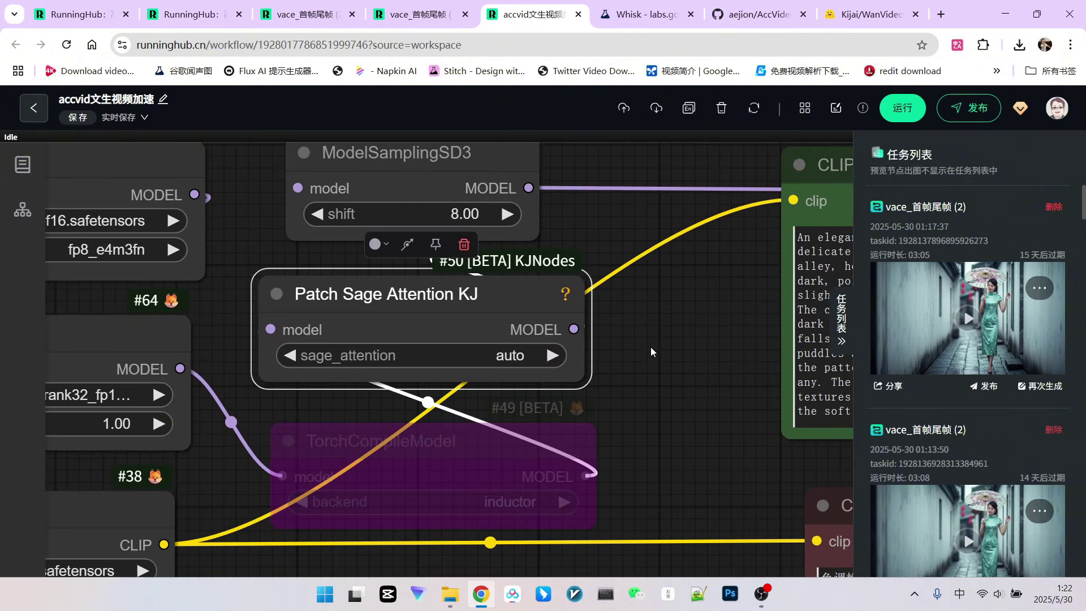
Step: Bypass the selected Patch Sage Attention KJ node and re-enable it
scroll(650, 342, "down", 2)
scroll(649, 351, "up", 2)
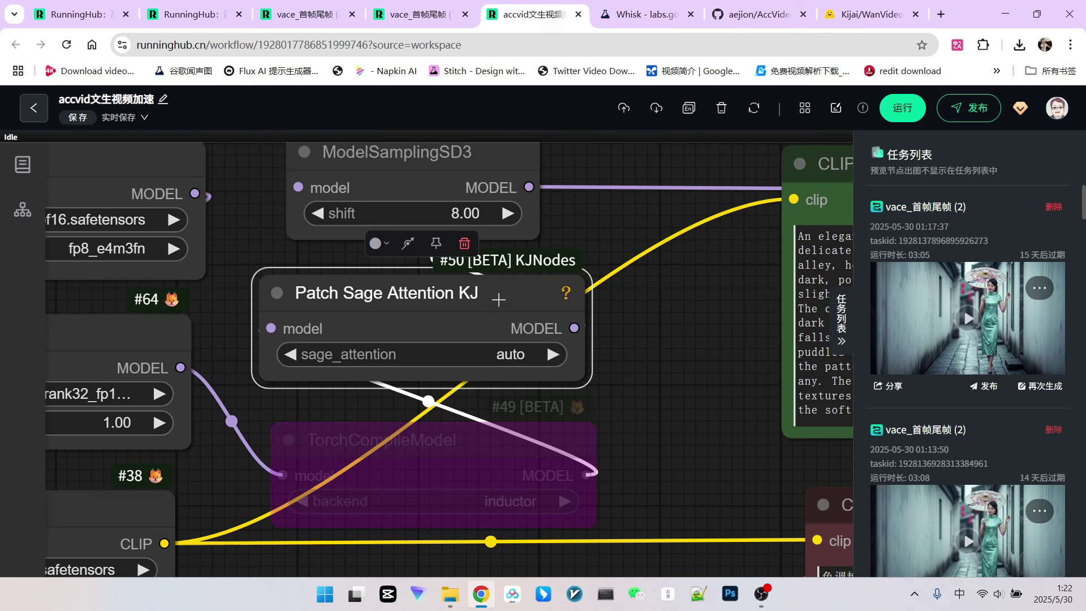
left_click(408, 244)
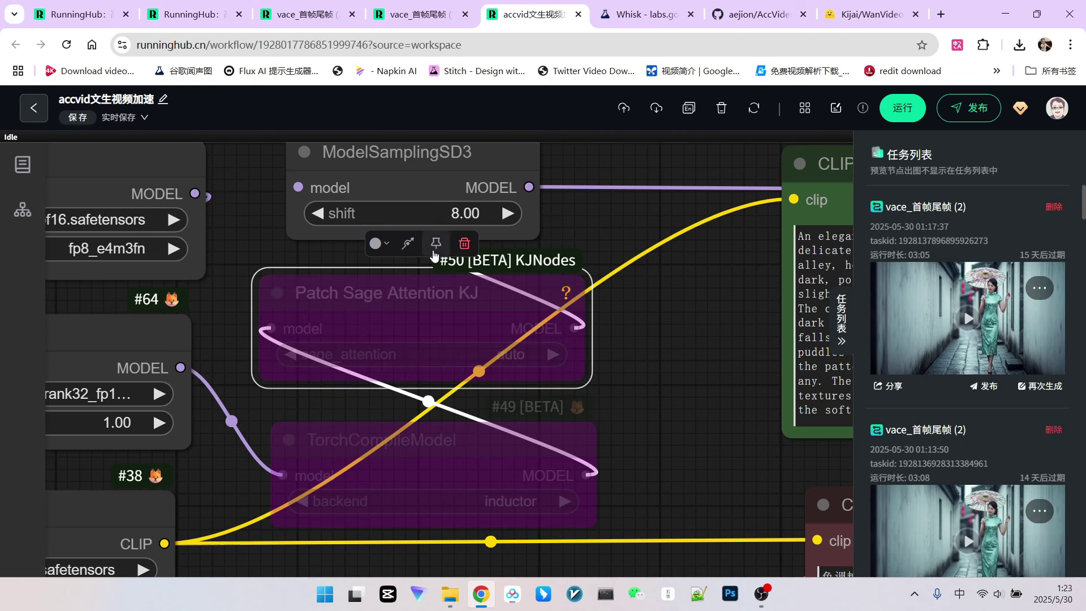
left_click(406, 245)
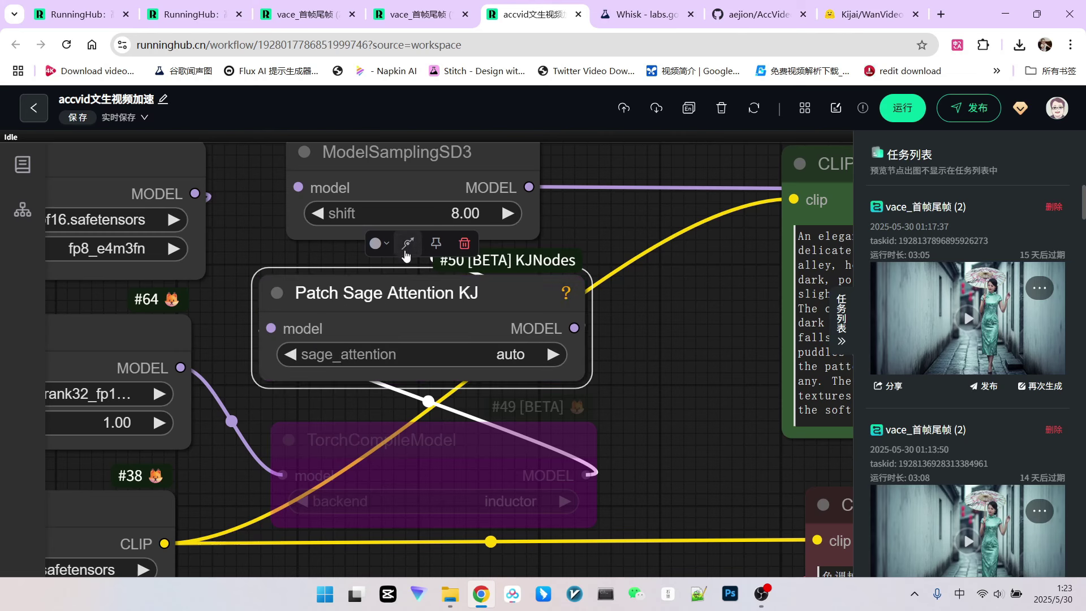
Step: Bring the positive and negative CLIP Text Encode nodes into view and read their prompts
scroll(505, 293, "down", 2)
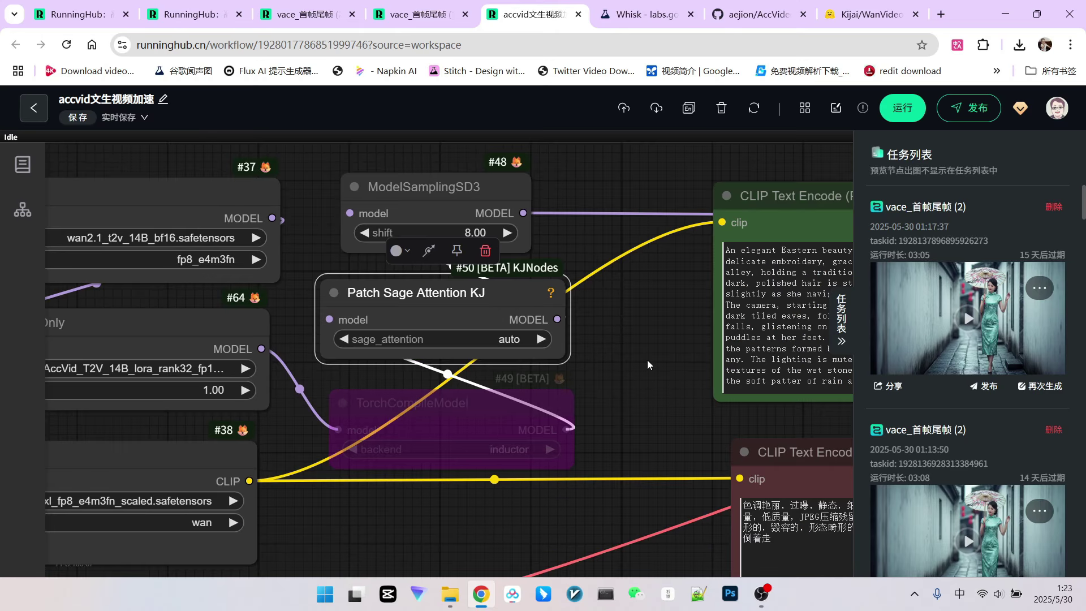
left_click_drag(647, 359, 248, 313)
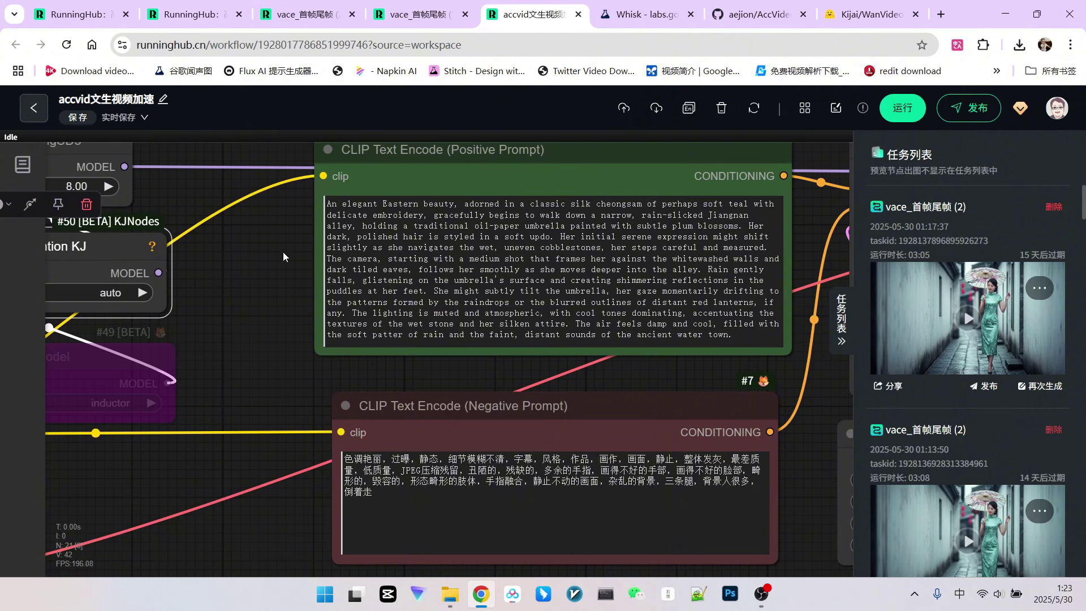
Step: Examine the KSampler node's sampling settings and its connections to the prompt, latent and VAE Decode nodes
scroll(283, 250, "down", 2)
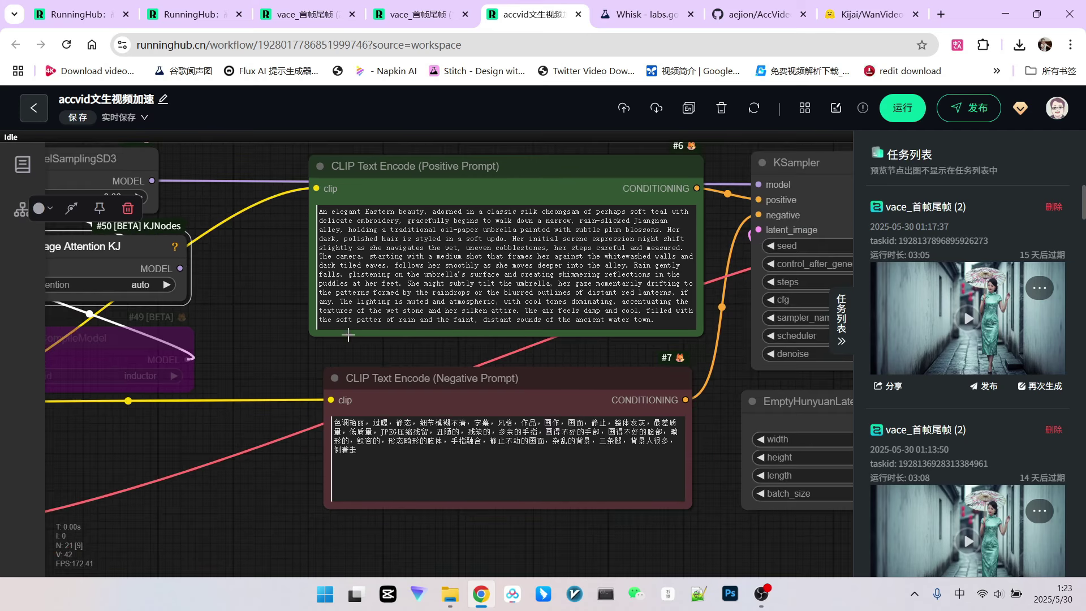
left_click_drag(704, 347, 470, 262)
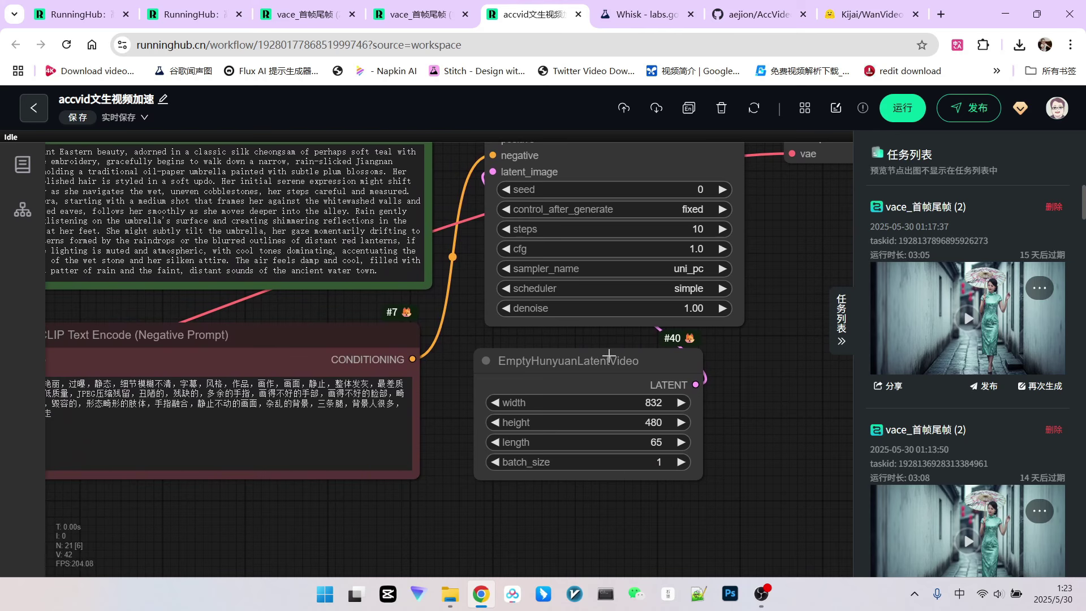
left_click_drag(773, 367, 674, 433)
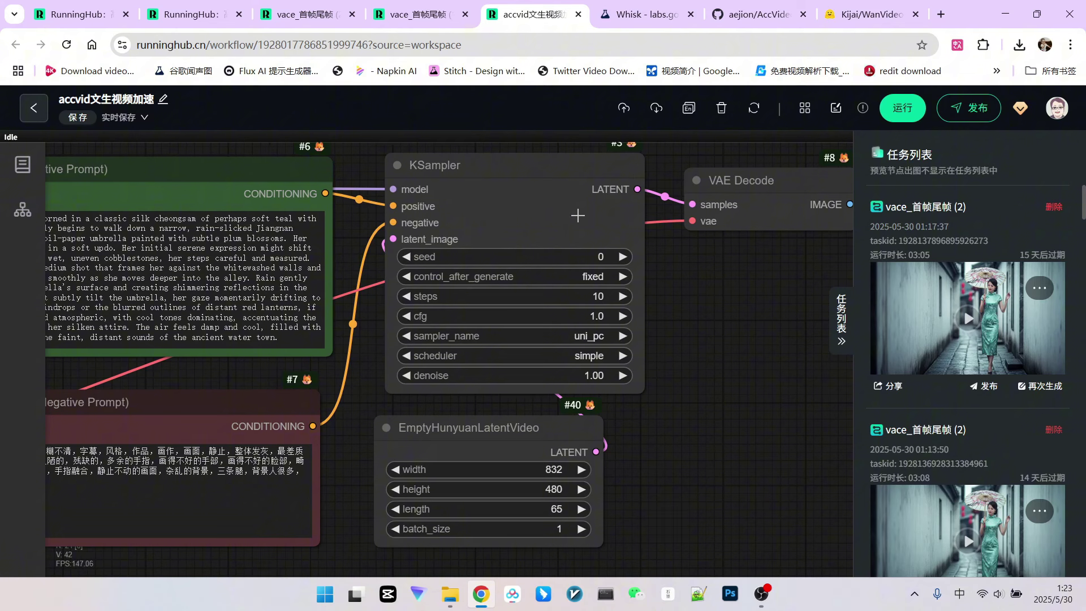
scroll(584, 219, "down", 3)
scroll(749, 285, "up", 2)
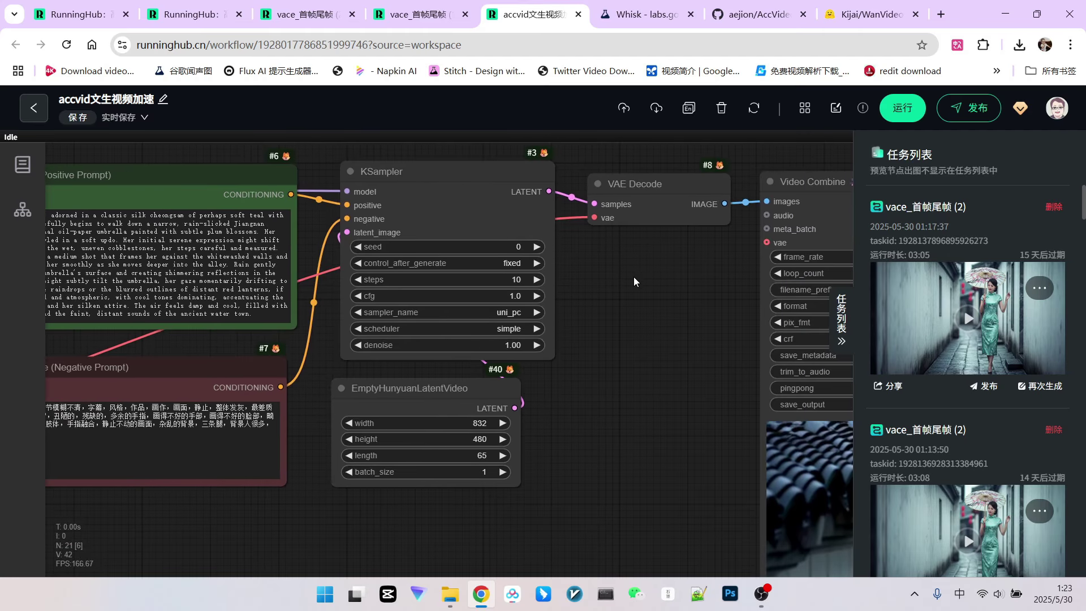
Step: Select the EmptyHunyuanLatentVideo node and read its width, height, length and batch size settings
scroll(619, 272, "down", 1)
left_click(469, 404)
scroll(497, 342, "up", 3)
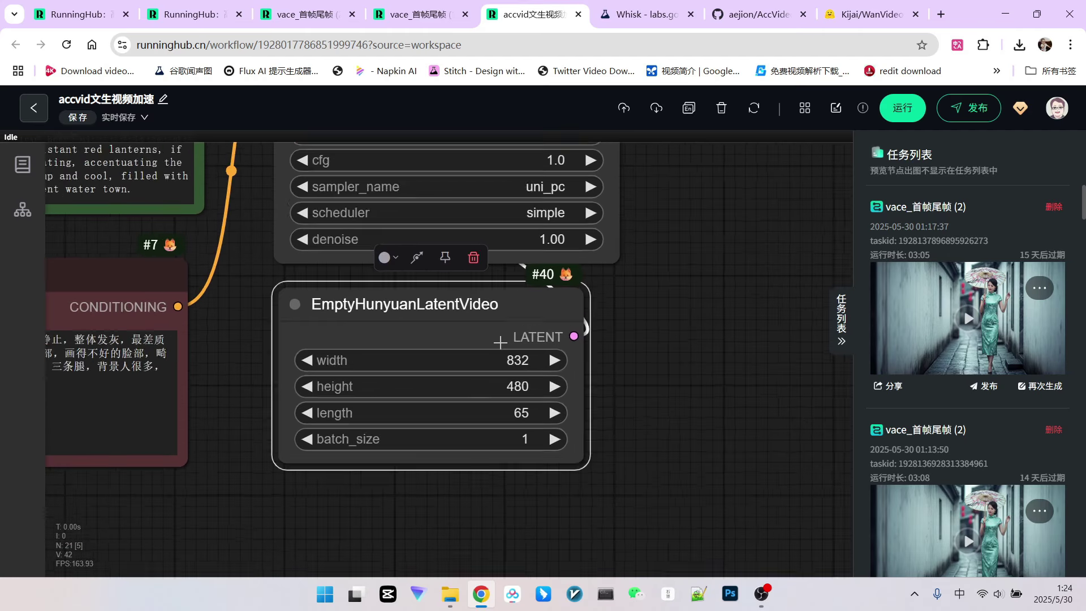
scroll(619, 339, "down", 1)
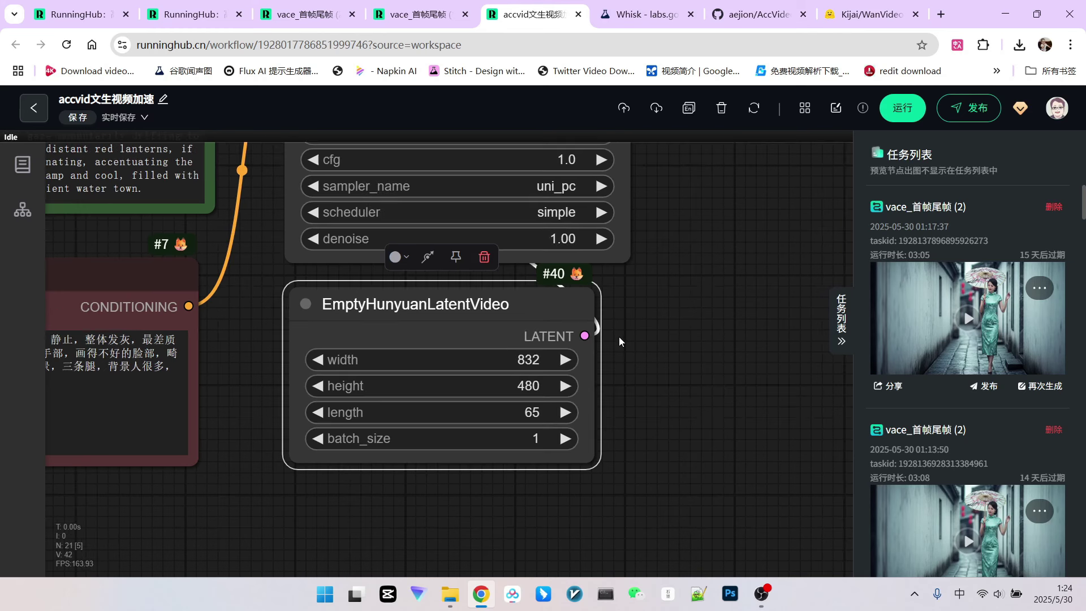
Step: Check the KSampler's steps, cfg, sampler and scheduler settings up close
scroll(623, 335, "up", 5)
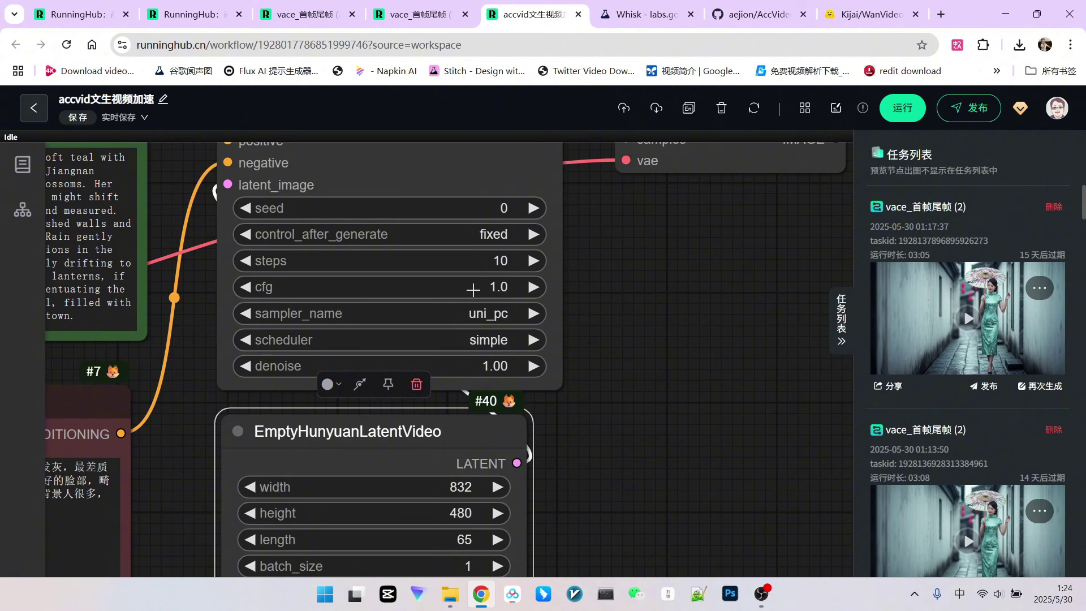
scroll(611, 326, "down", 4)
scroll(622, 327, "up", 2)
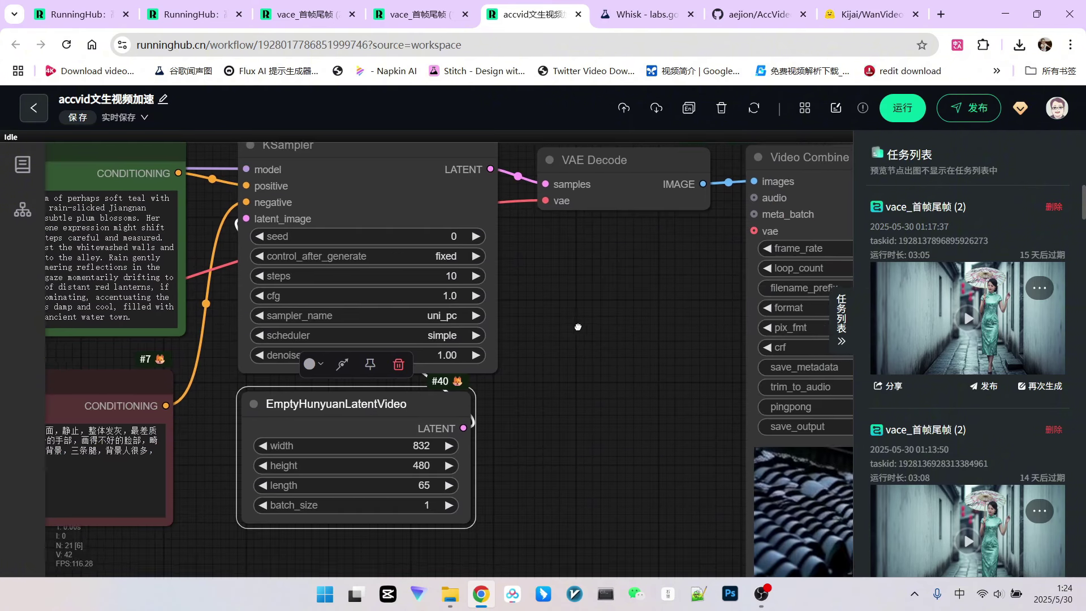
scroll(548, 313, "up", 3)
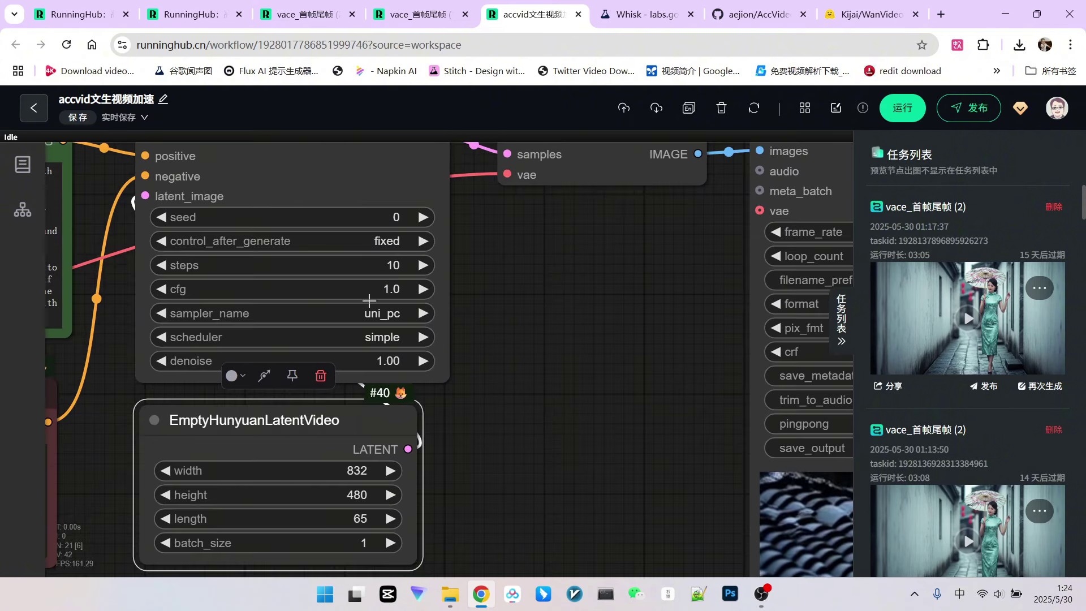
scroll(562, 349, "down", 4)
Step: Bring the Video Combine node into view and watch its generated video preview
left_click_drag(562, 347, 451, 248)
scroll(438, 306, "down", 4)
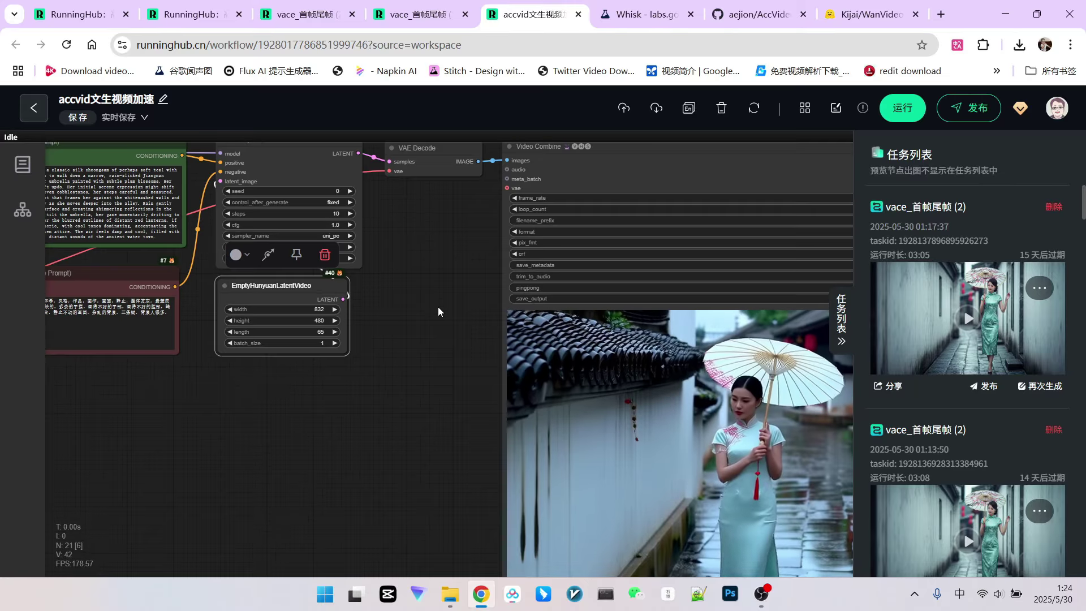
scroll(408, 274, "up", 5)
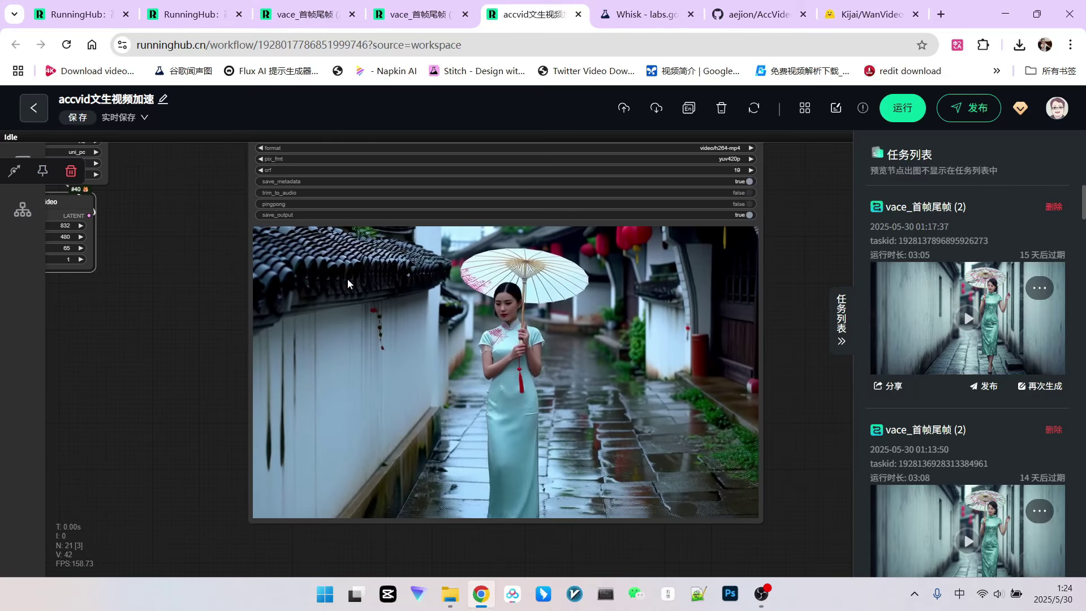
scroll(543, 280, "down", 1)
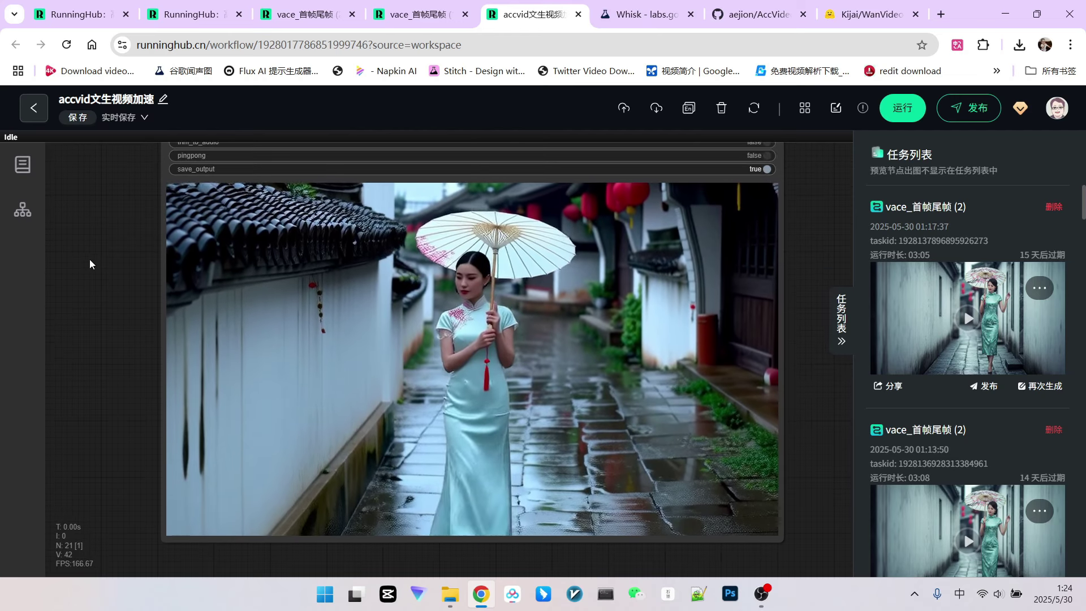
left_click_drag(90, 259, 126, 258)
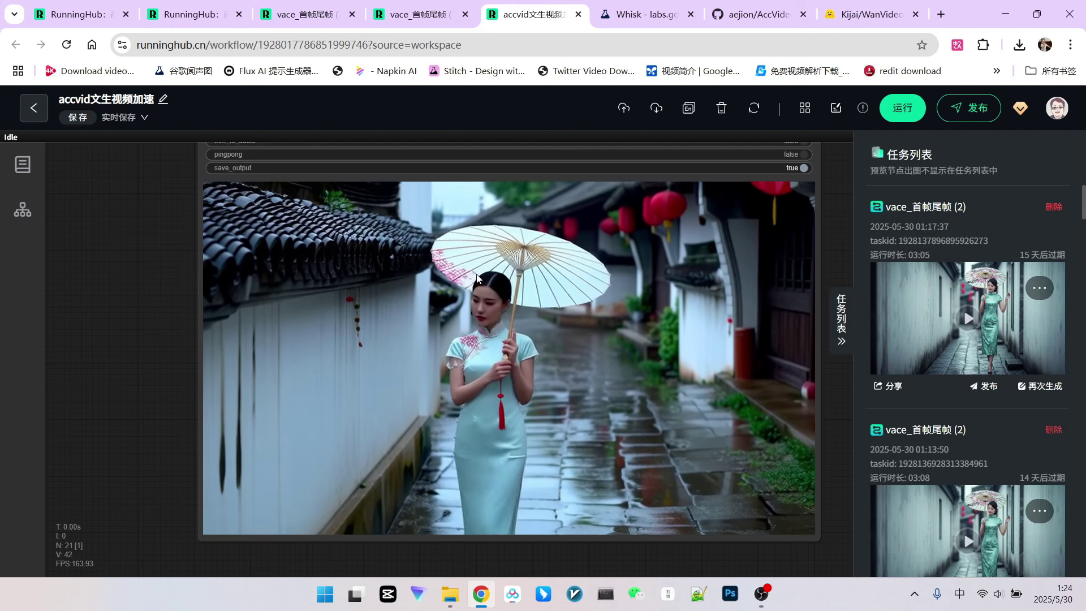
scroll(474, 258, "down", 1)
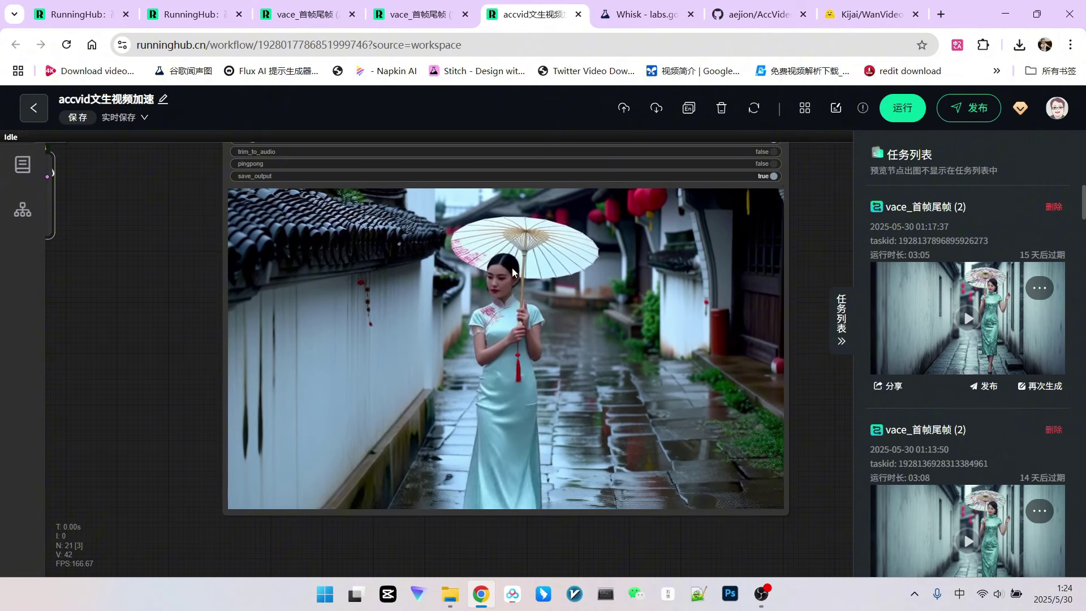
scroll(511, 266, "down", 1)
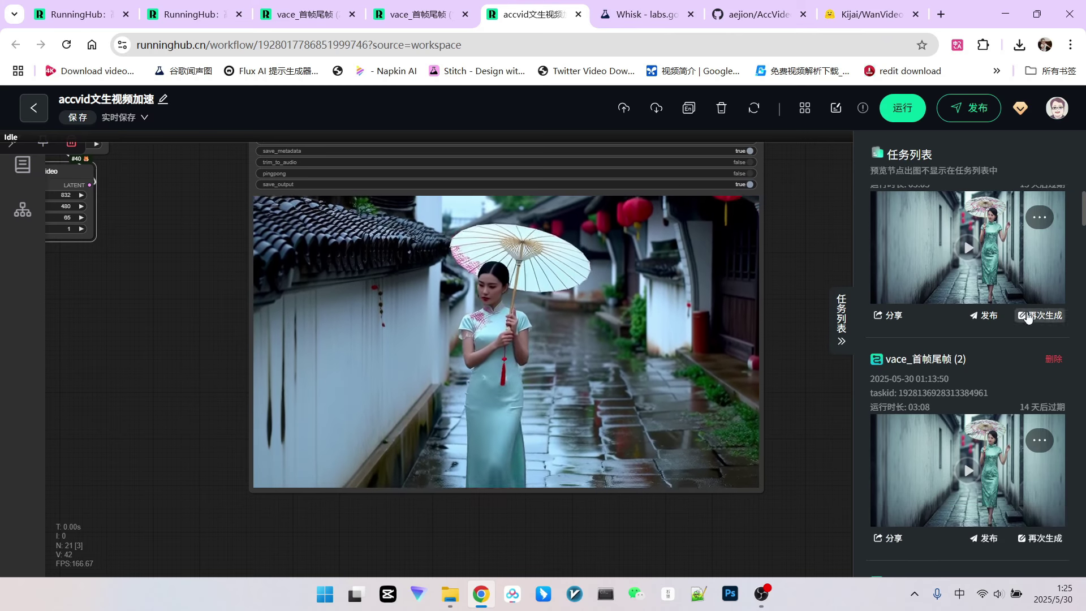
Step: Play the earlier accvid文生视频加速 result from the task list, and close the video
scroll(1040, 306, "down", 5)
left_click(968, 422)
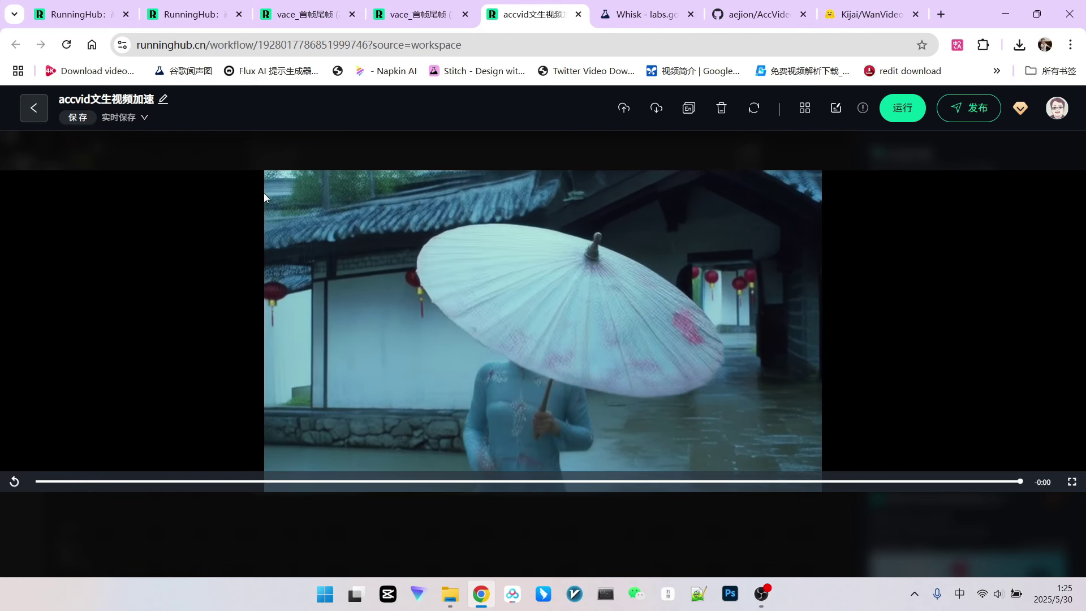
left_click(878, 236)
Step: Select the LoraLoaderModelOnly node and read its LoRA name and model strength
scroll(316, 267, "up", 5)
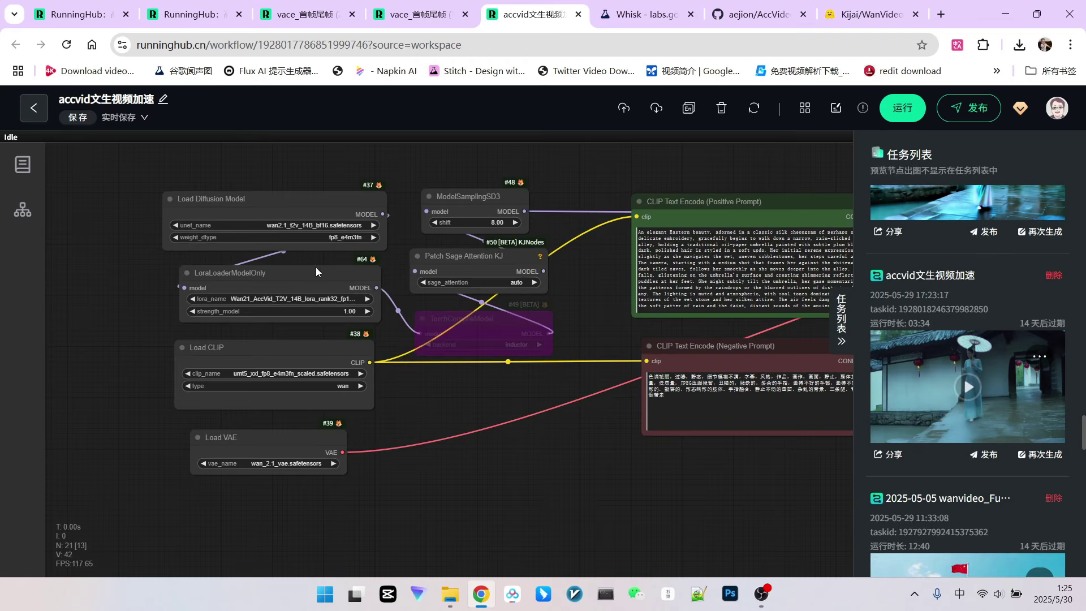
left_click(290, 272)
scroll(304, 320, "up", 5)
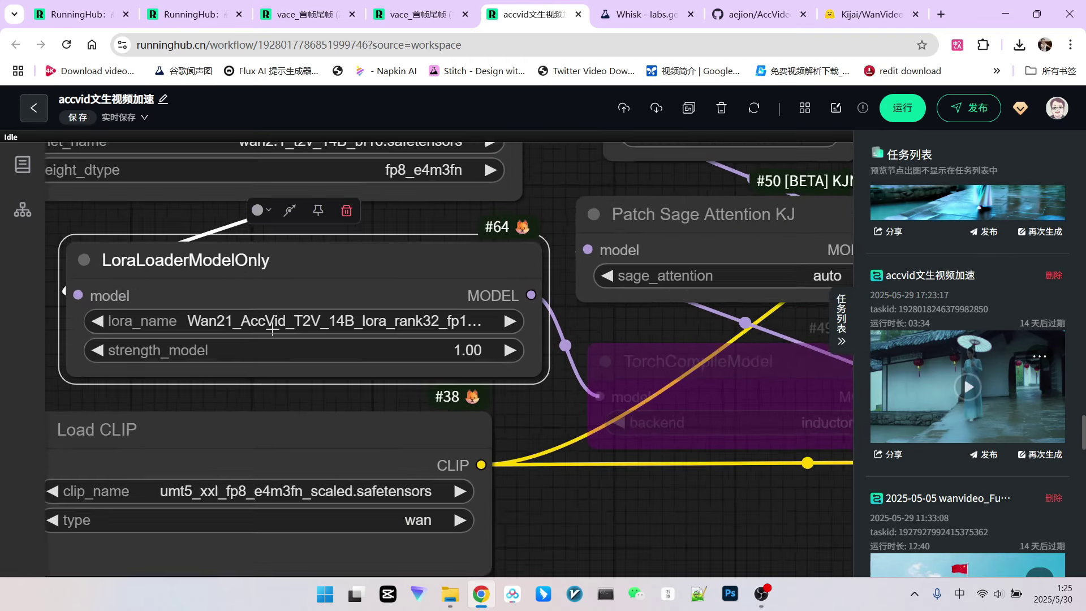
scroll(351, 325, "down", 8)
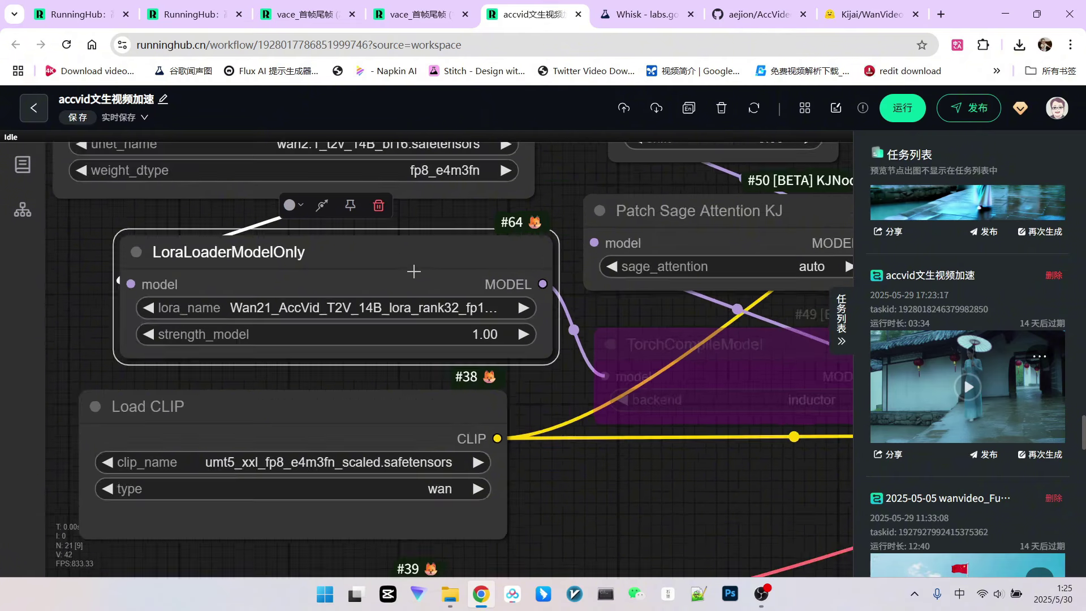
Step: Select the Load Diffusion Model node, review the model chain through to the prompt nodes, and clear the selection
left_click(379, 178)
left_click_drag(380, 177, 392, 177)
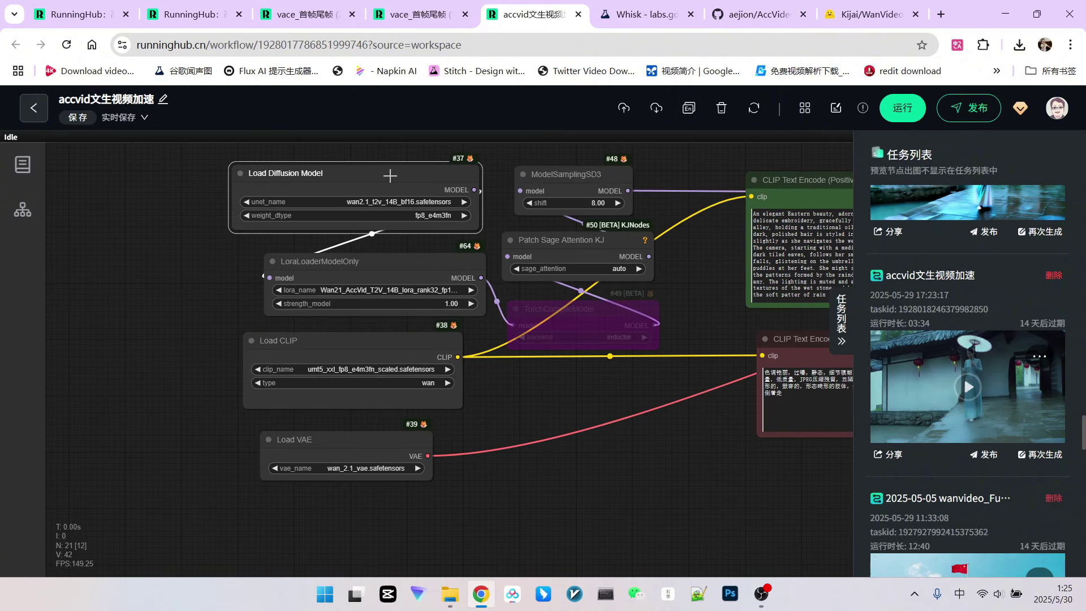
scroll(597, 406, "down", 1)
left_click_drag(597, 405, 410, 397)
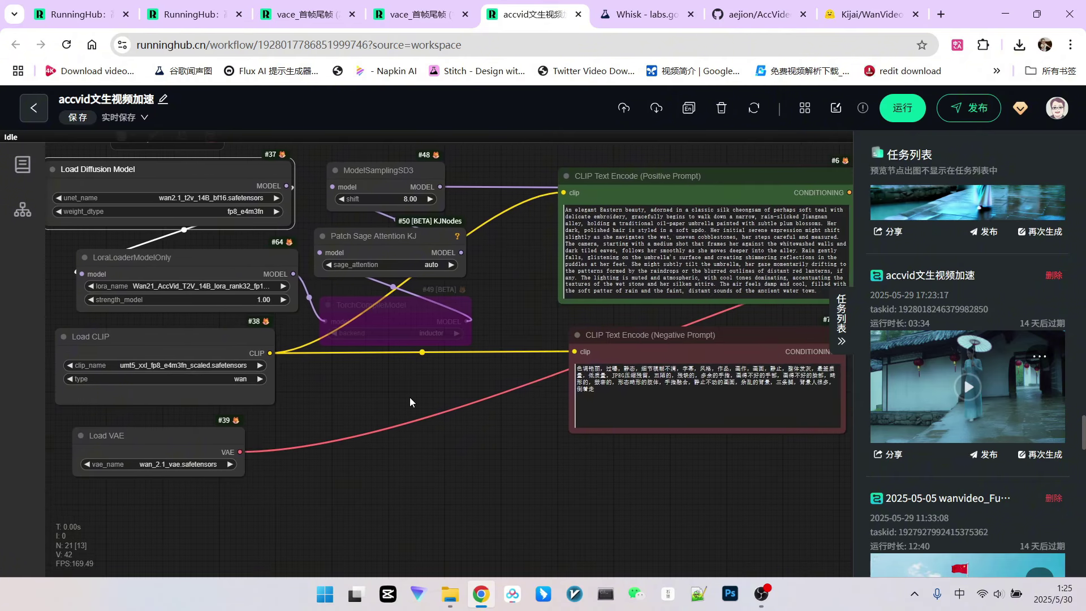
scroll(409, 397, "down", 1)
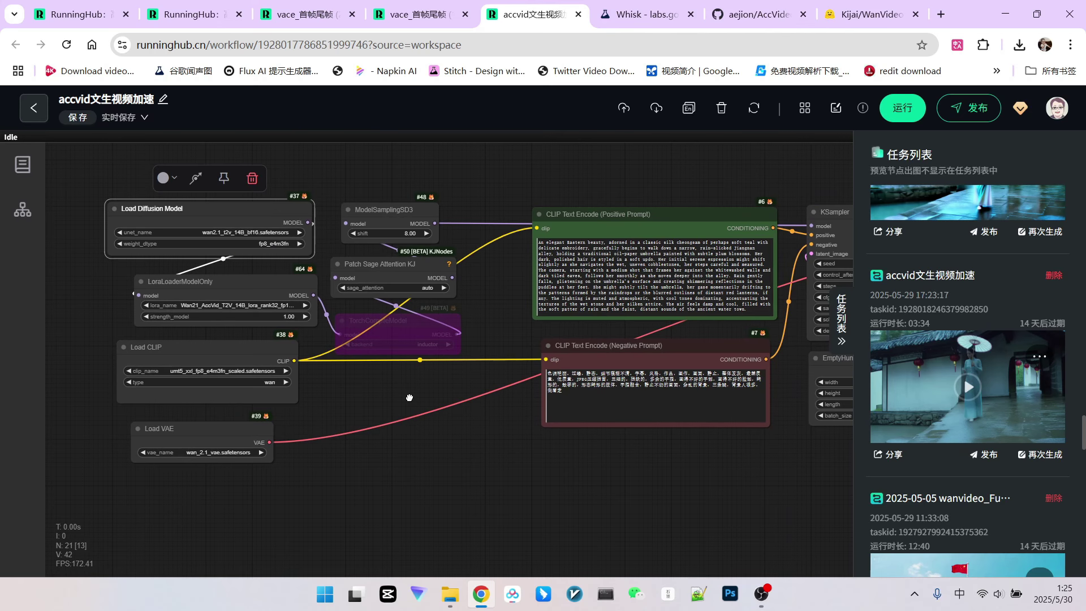
left_click(409, 397)
left_click_drag(508, 310, 473, 305)
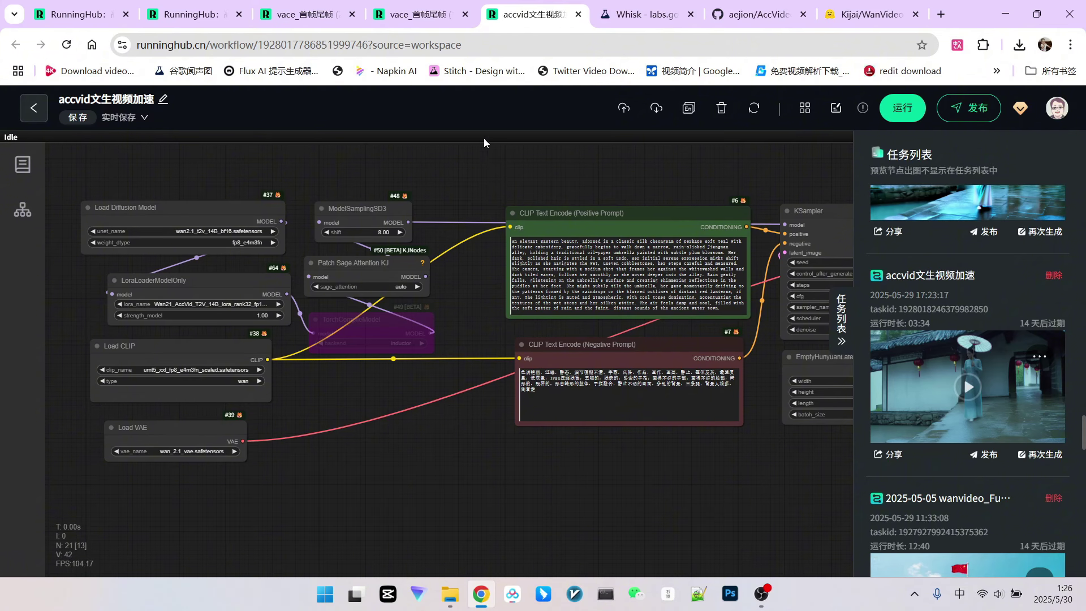
Step: Switch to the vace_首帧尾帧 (2) workflow and examine the three INT Constant nodes in the 配置 group
key("ctrl+3")
left_click_drag(471, 238, 554, 201)
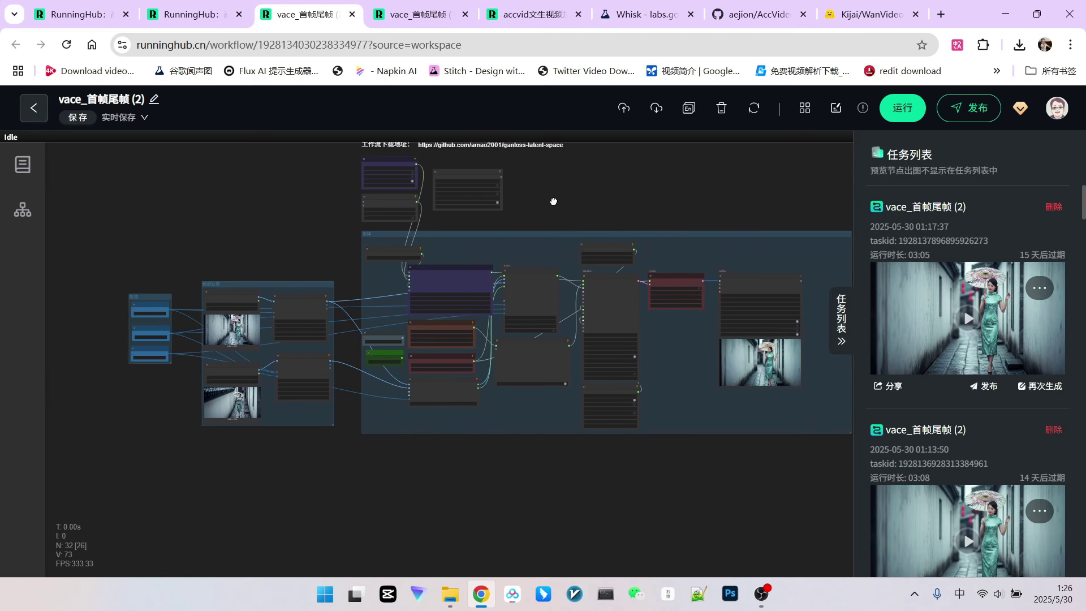
scroll(176, 257, "up", 12)
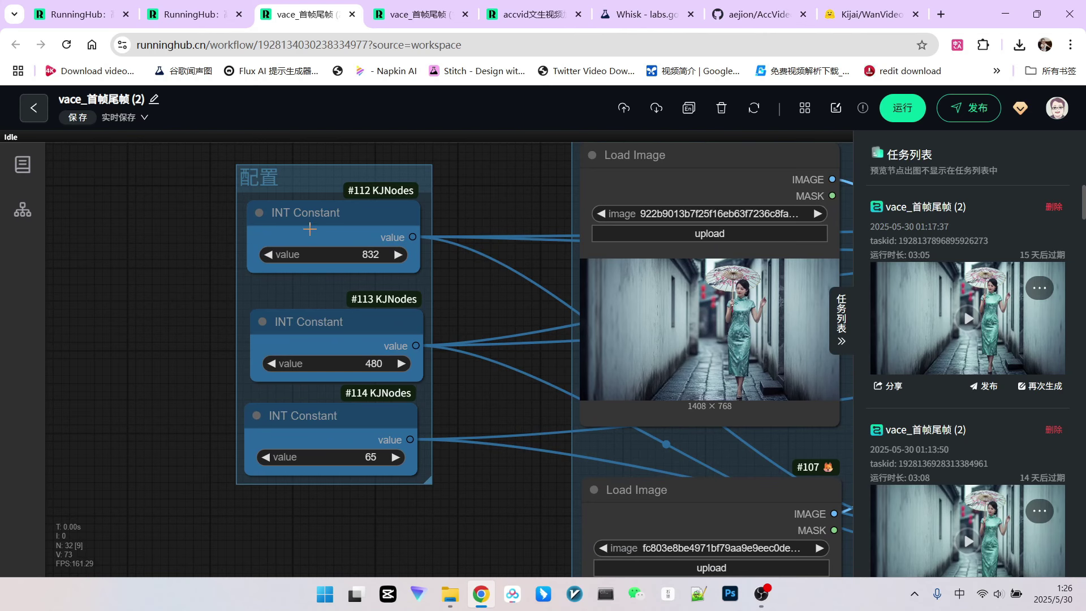
scroll(205, 371, "down", 3)
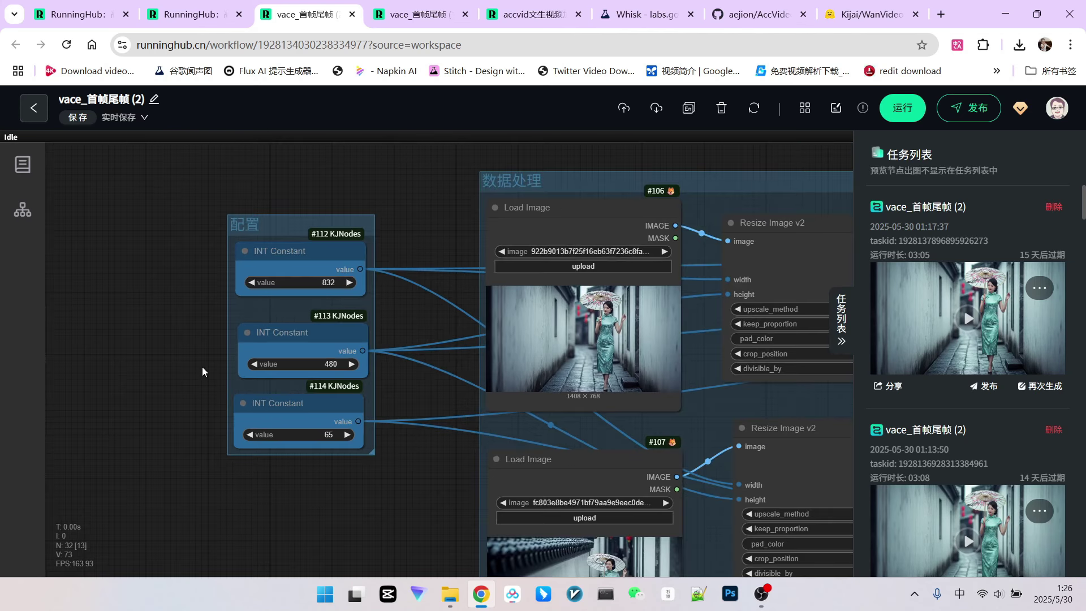
Step: Inspect the two Load Image nodes with the first and last frame images in the 数据处理 group
left_click_drag(424, 201, 197, 125)
scroll(216, 181, "down", 2)
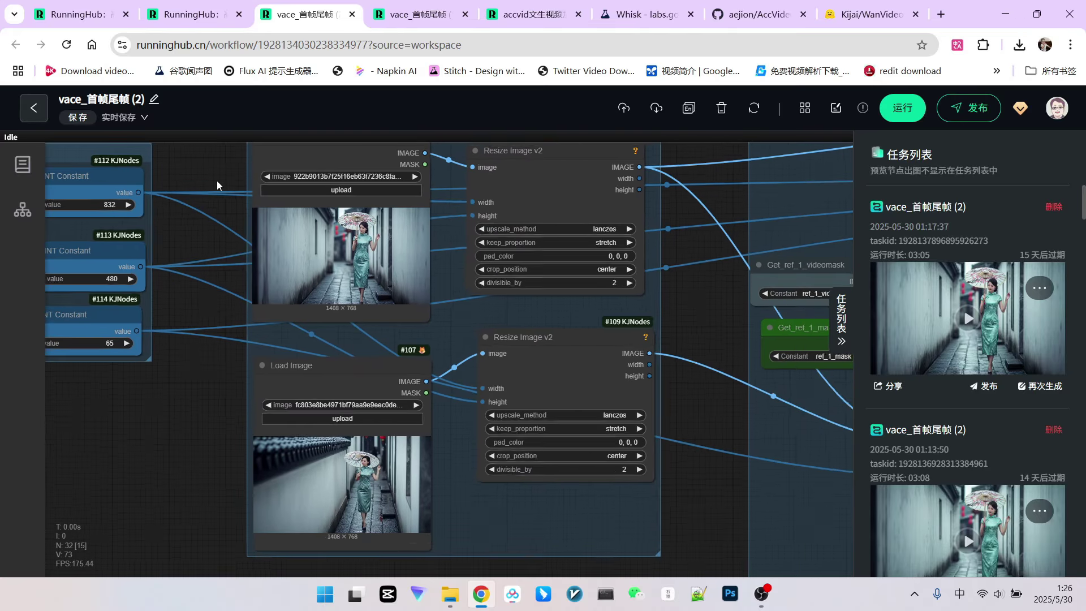
scroll(215, 168, "up", 4)
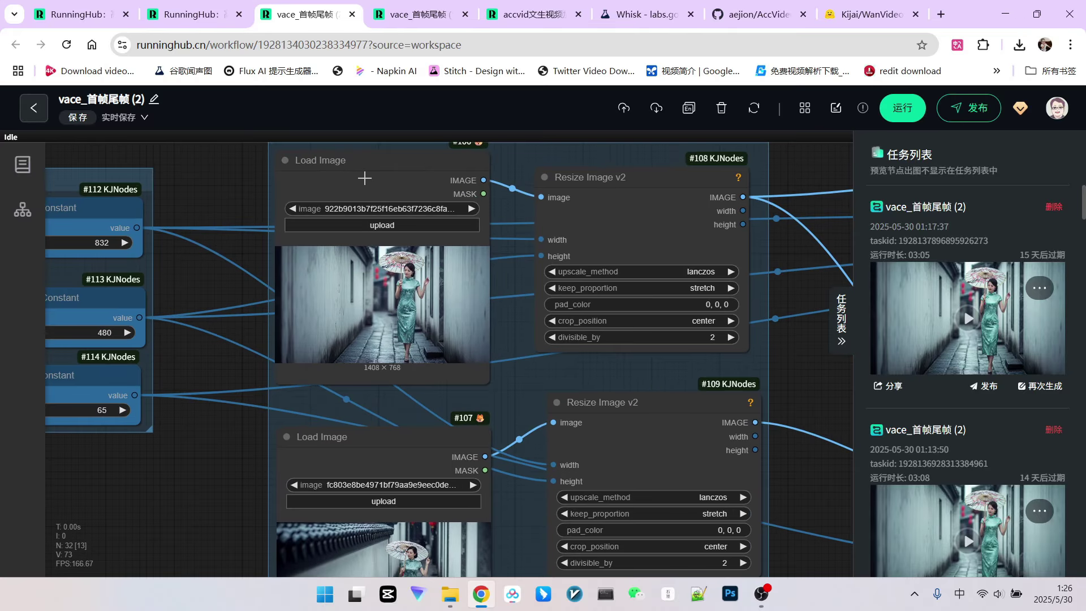
left_click(364, 178)
left_click_drag(209, 443, 218, 314)
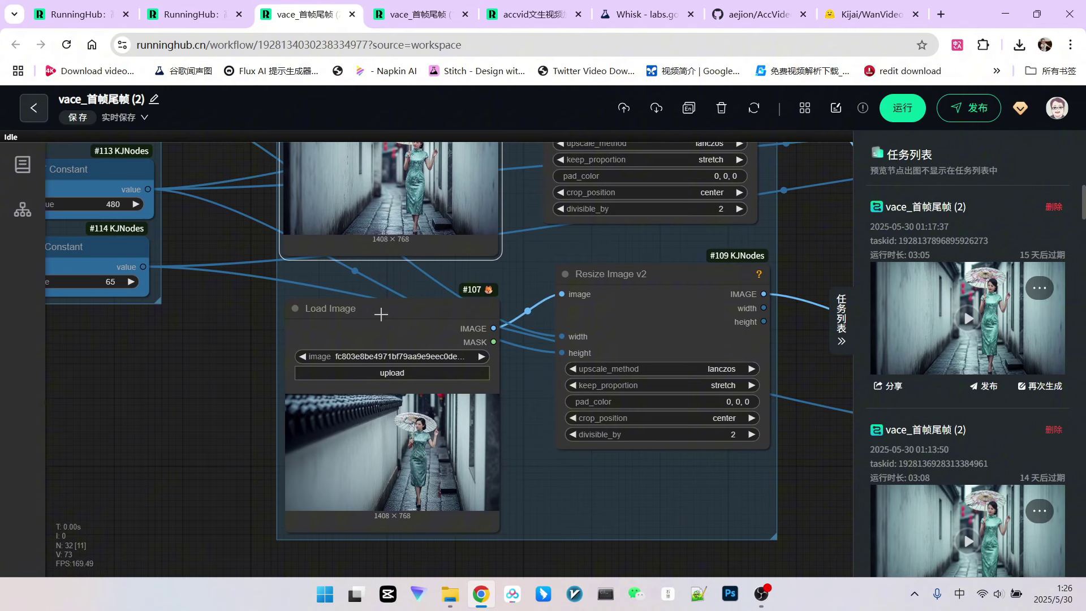
Step: Select the Resize Image v2 node fed by the second Load Image node and inspect its settings
scroll(585, 409, "up", 3)
left_click_drag(585, 408, 585, 246)
left_click(485, 323)
scroll(486, 323, "down", 3)
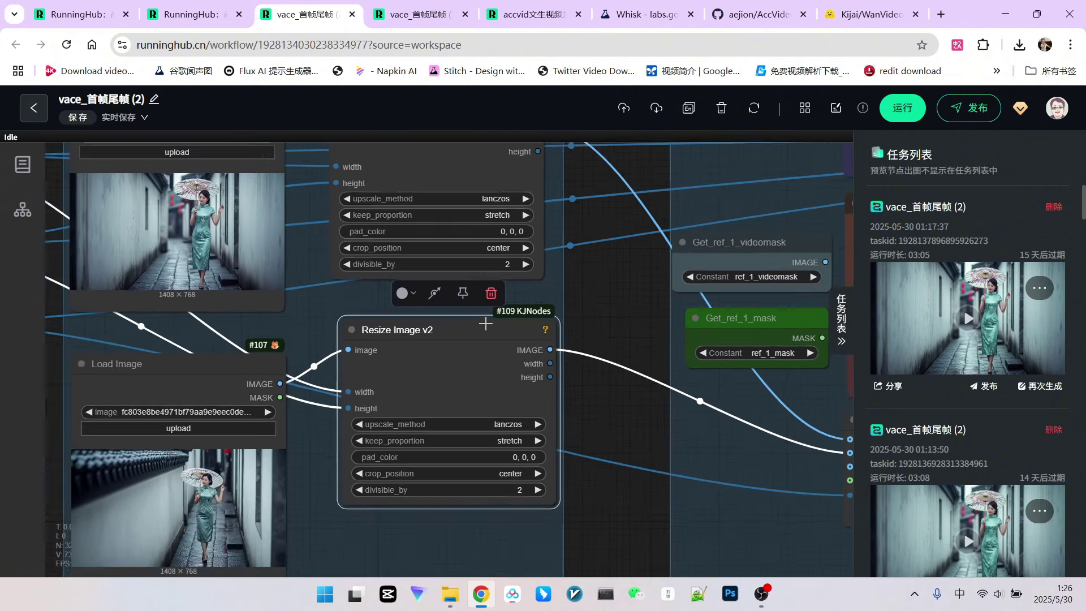
Step: Delete the Get_ref_1_videomask and Get_ref_1_mask nodes beside the WanVideo loader nodes
scroll(486, 324, "down", 3)
left_click_drag(592, 301, 354, 315)
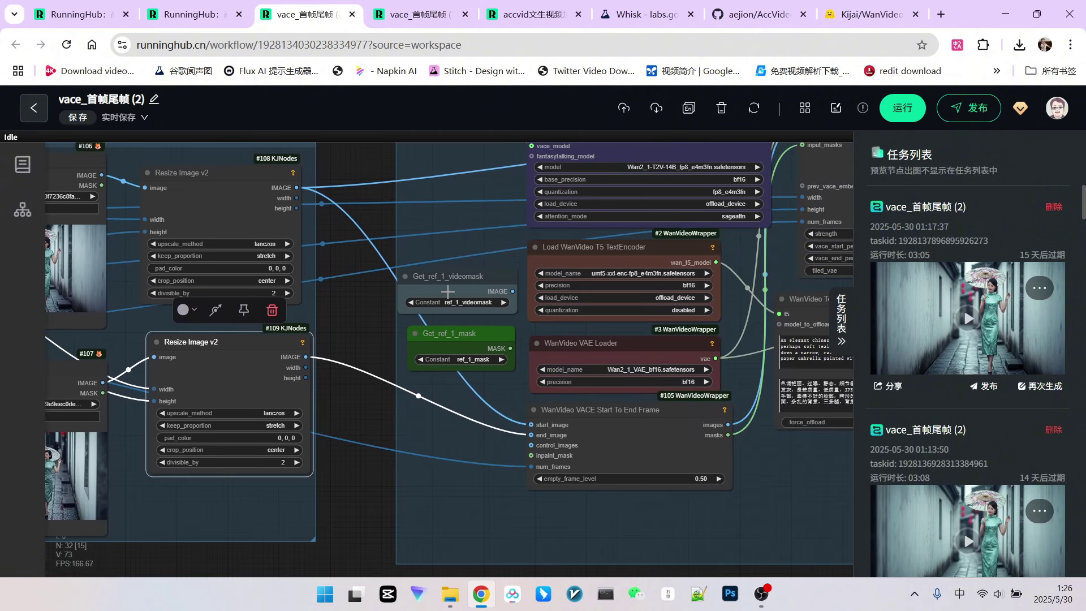
left_click(447, 292)
scroll(253, 232, "down", 1)
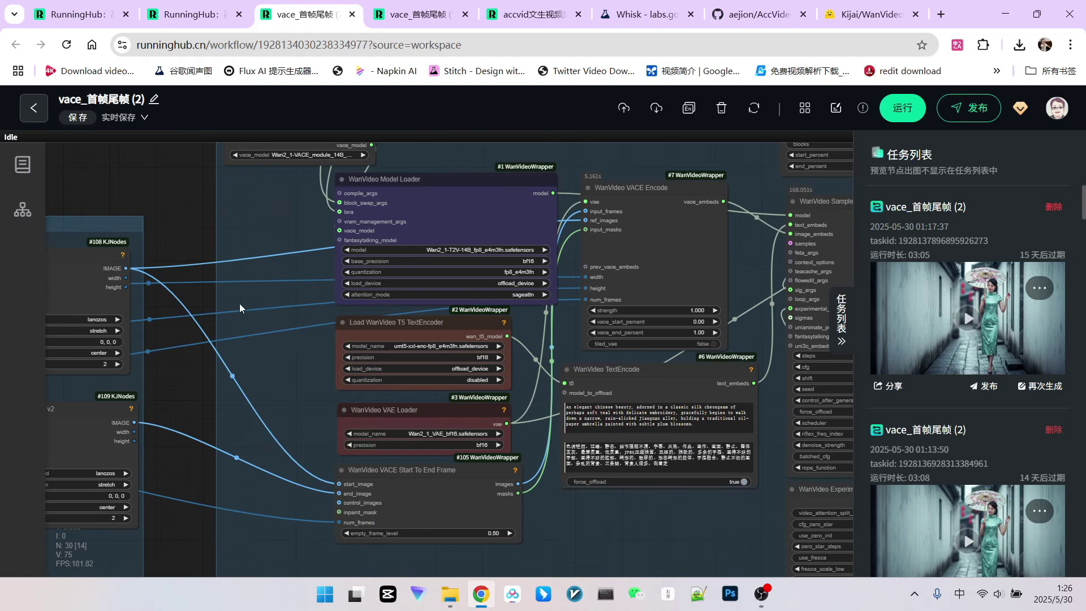
Step: Inspect the WanVideo VACE Start To End Frame node and the WanVideo Model Loader above it
scroll(239, 303, "down", 4)
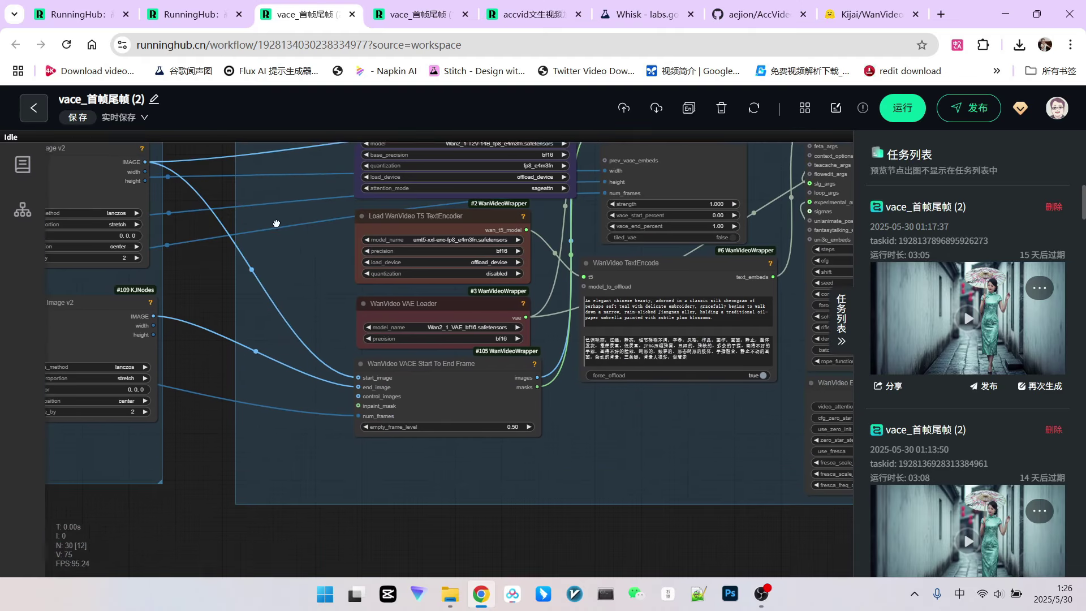
scroll(311, 189, "up", 4)
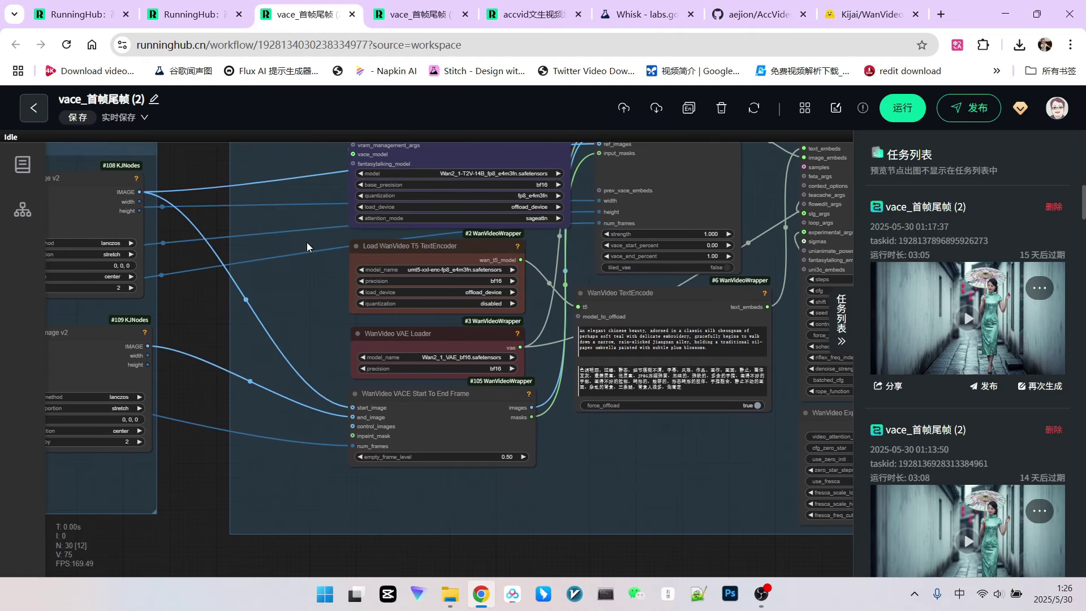
scroll(388, 202, "up", 2)
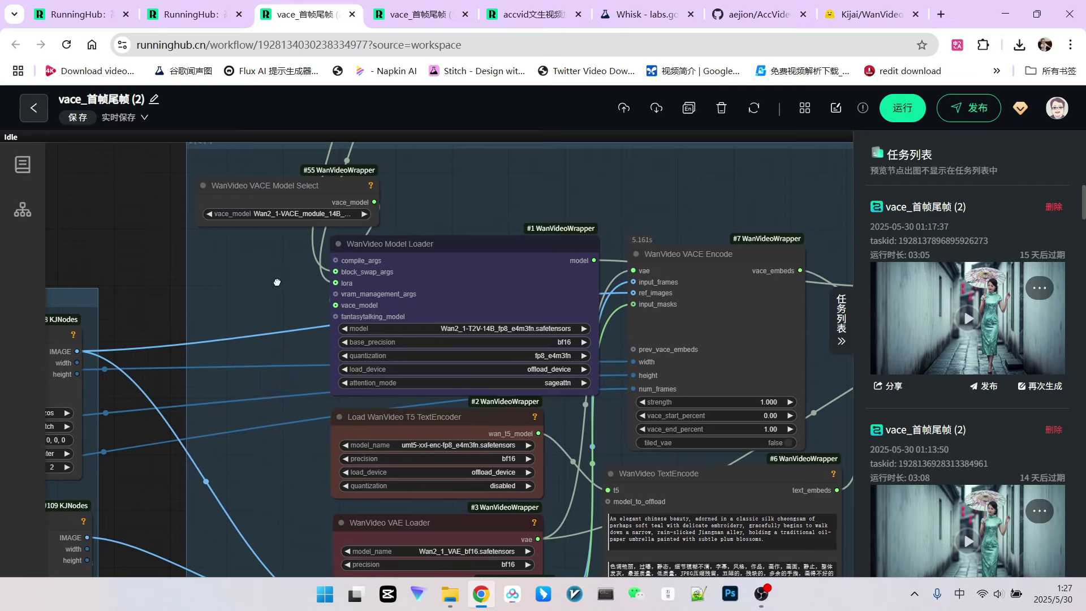
Step: Select the WanVideo Model Loader node and inspect its inputs and model settings
scroll(419, 275, "up", 3)
left_click_drag(581, 302, 547, 307)
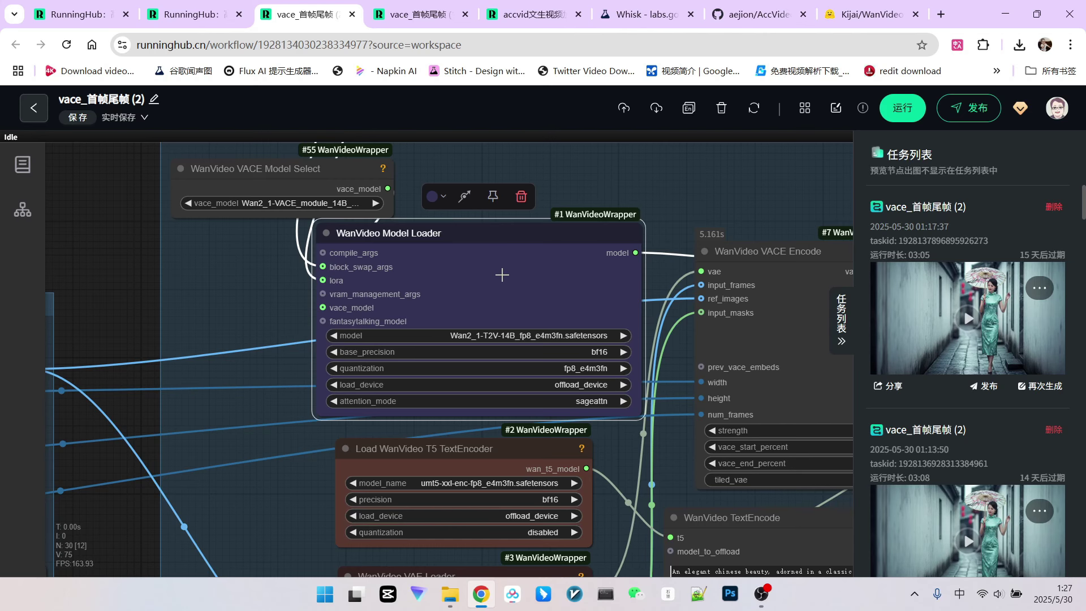
left_click_drag(535, 243, 539, 246)
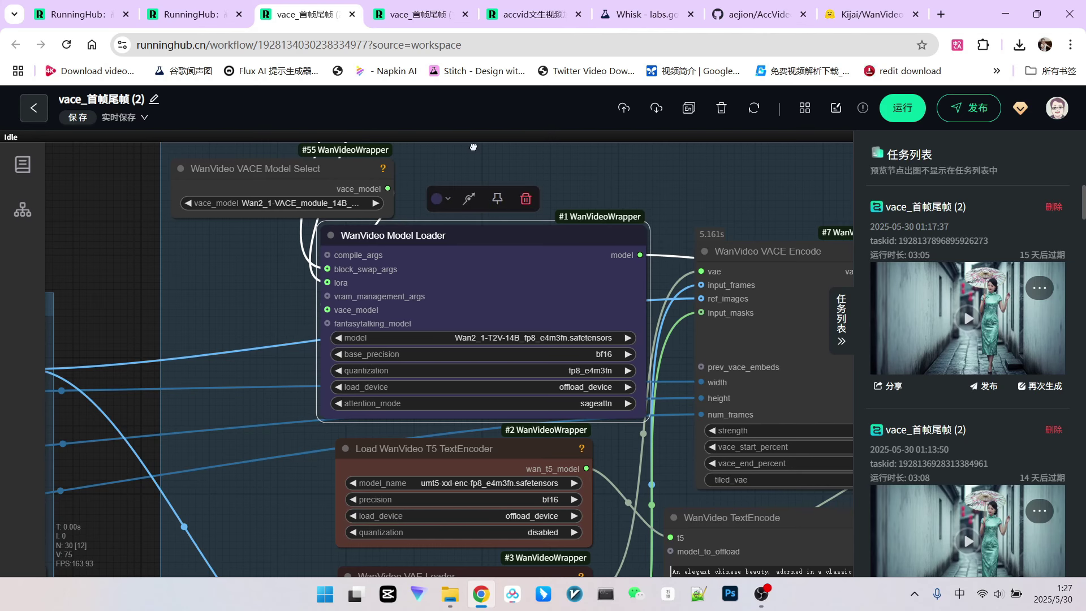
left_click_drag(474, 147, 567, 269)
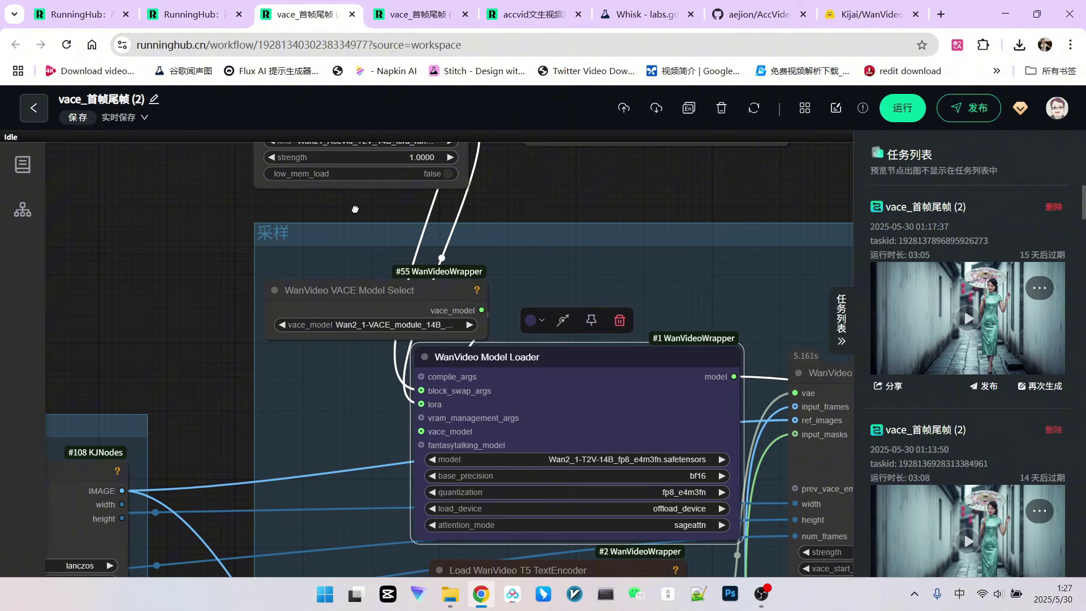
Step: Move the WanVideo VACE Model Select node out of the 采样 group to the left of the WanVideo Model Loader
left_click_drag(355, 209, 394, 295)
left_click_drag(382, 372, 295, 365)
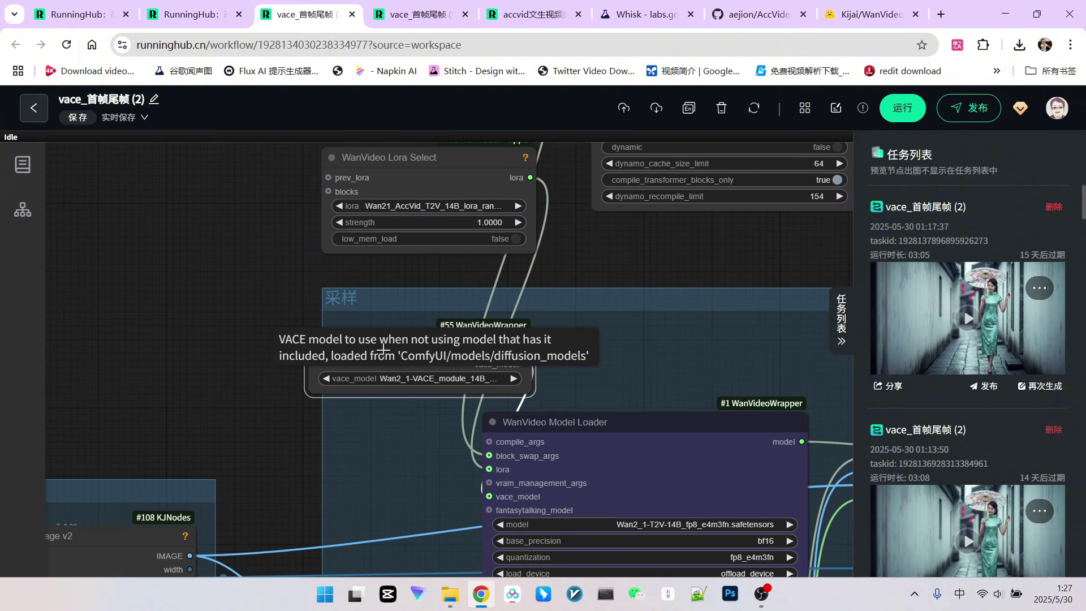
left_click(531, 367)
scroll(593, 375, "up", 2)
scroll(592, 358, "down", 3)
left_click_drag(592, 358, 557, 286)
left_click_drag(419, 275, 292, 326)
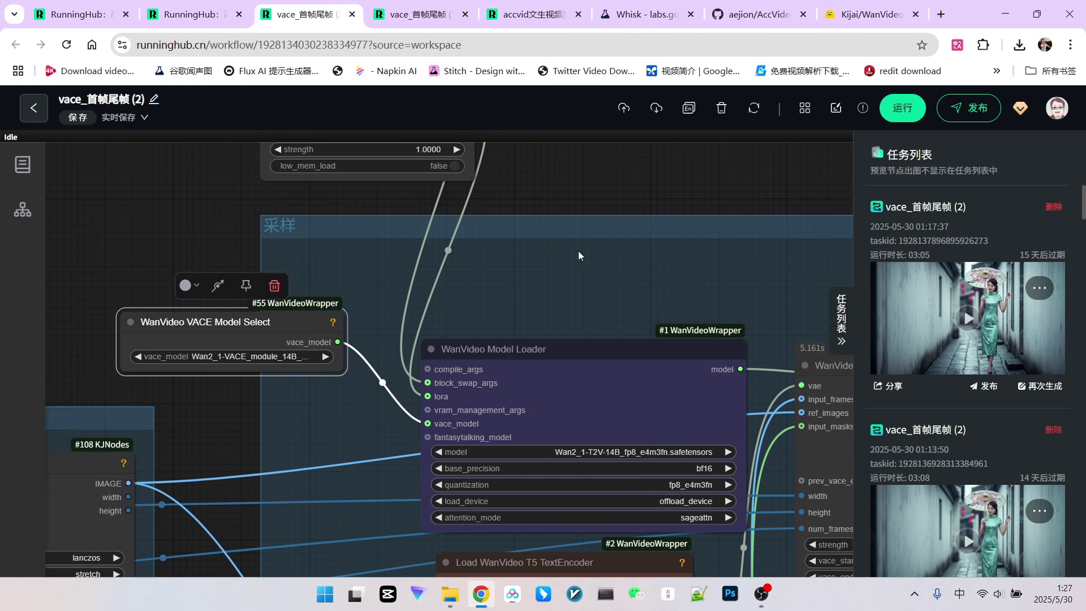
Step: Move the WanVideo Lora Select node directly above the VACE Model Select node and inspect its LoRA and strength settings
left_click_drag(578, 256, 616, 320)
left_click_drag(413, 170, 294, 270)
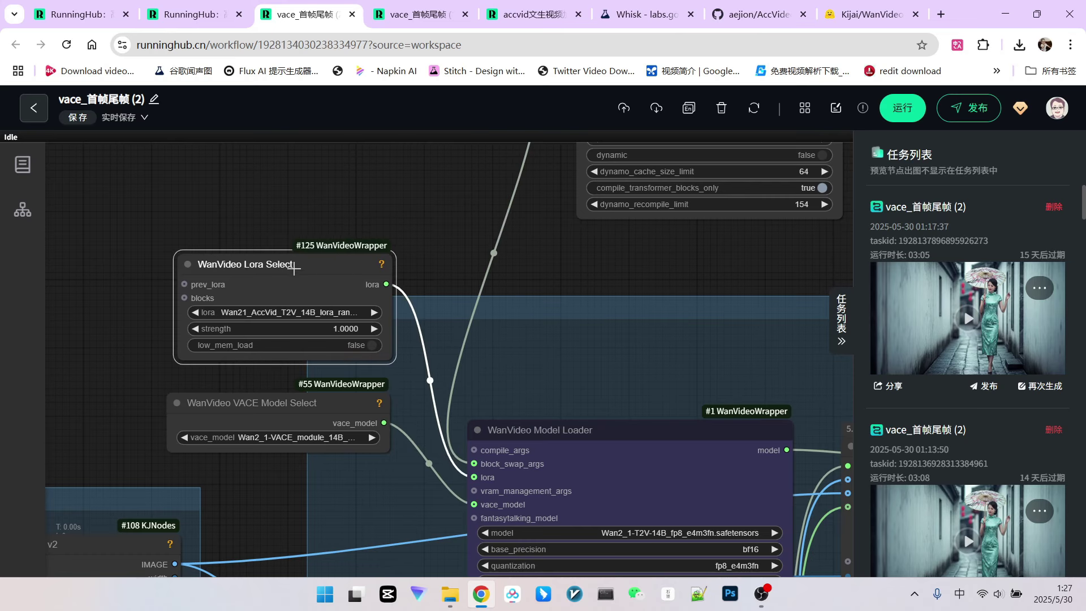
scroll(294, 269, "up", 5)
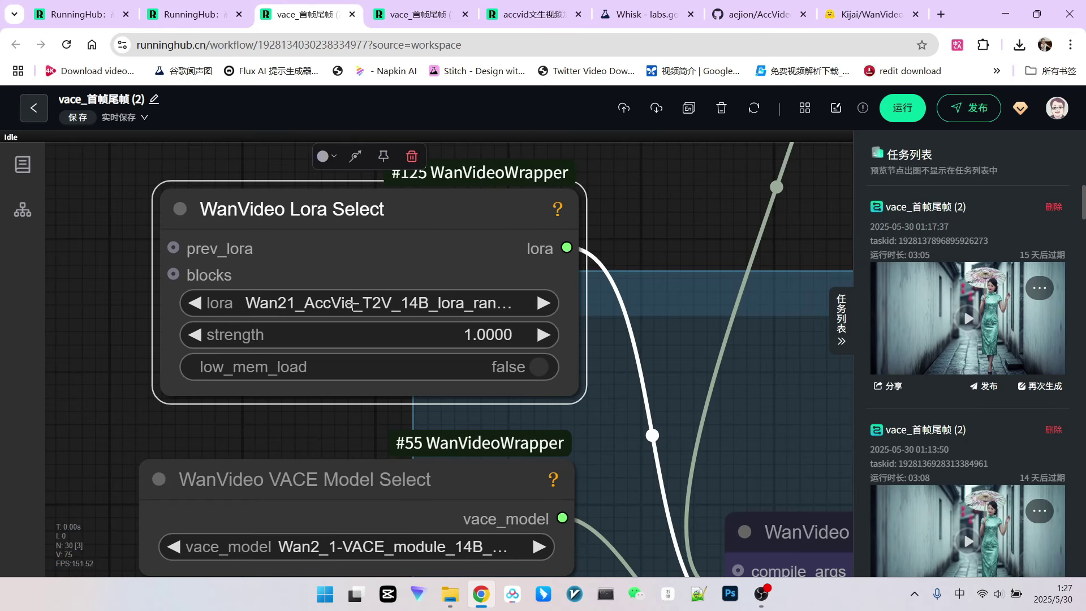
scroll(341, 245, "down", 4)
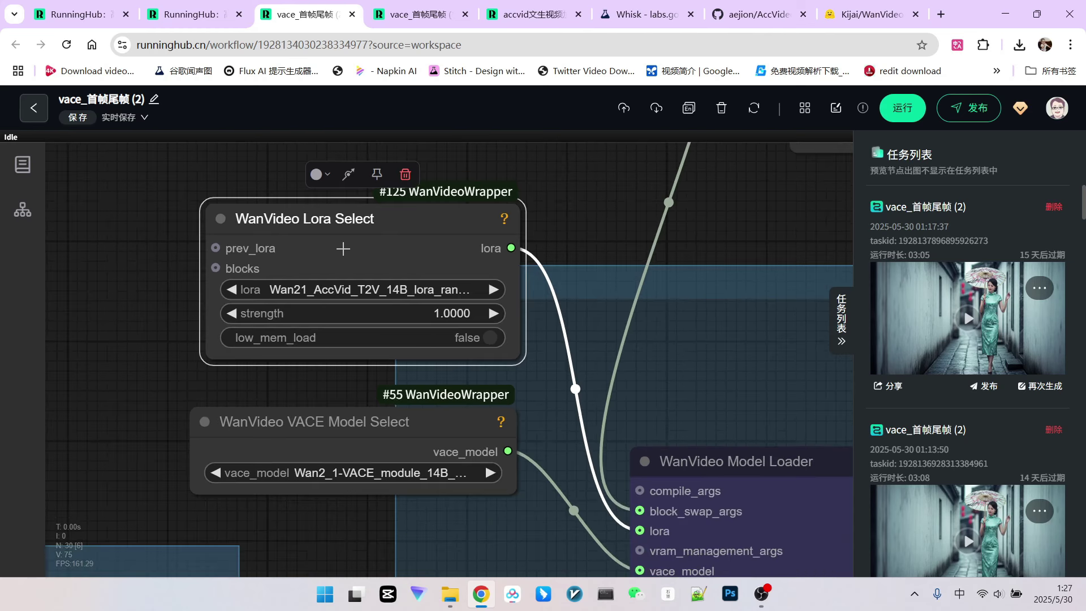
Step: Examine the WanVideo BlockSwap node, the INT Constant nodes and the image nodes in the 数据处理 group
scroll(309, 167, "up", 3)
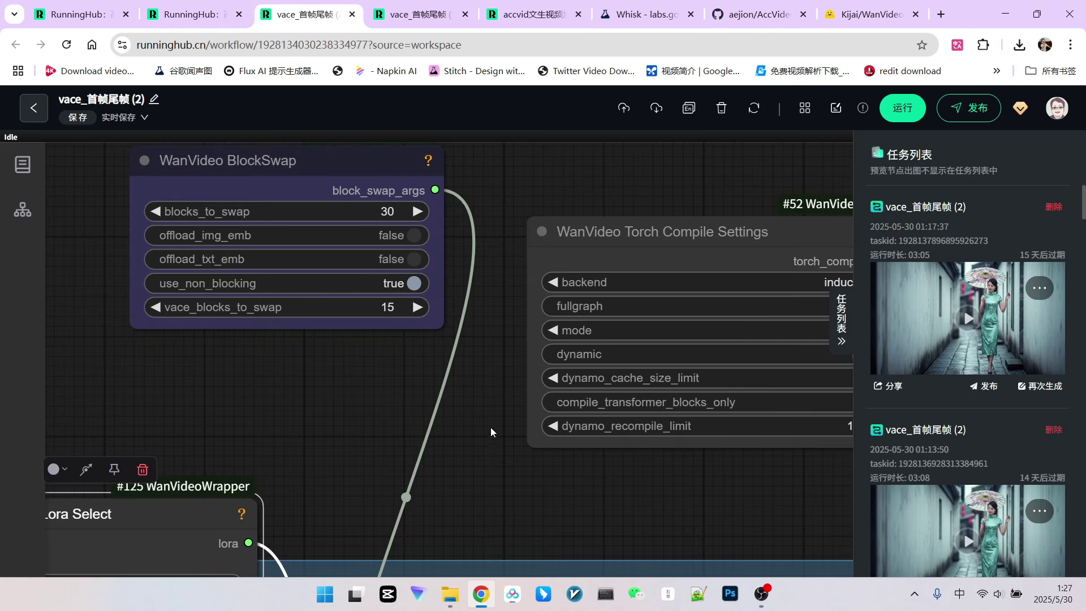
scroll(491, 426, "down", 5)
scroll(491, 426, "down", 5)
scroll(243, 321, "up", 6)
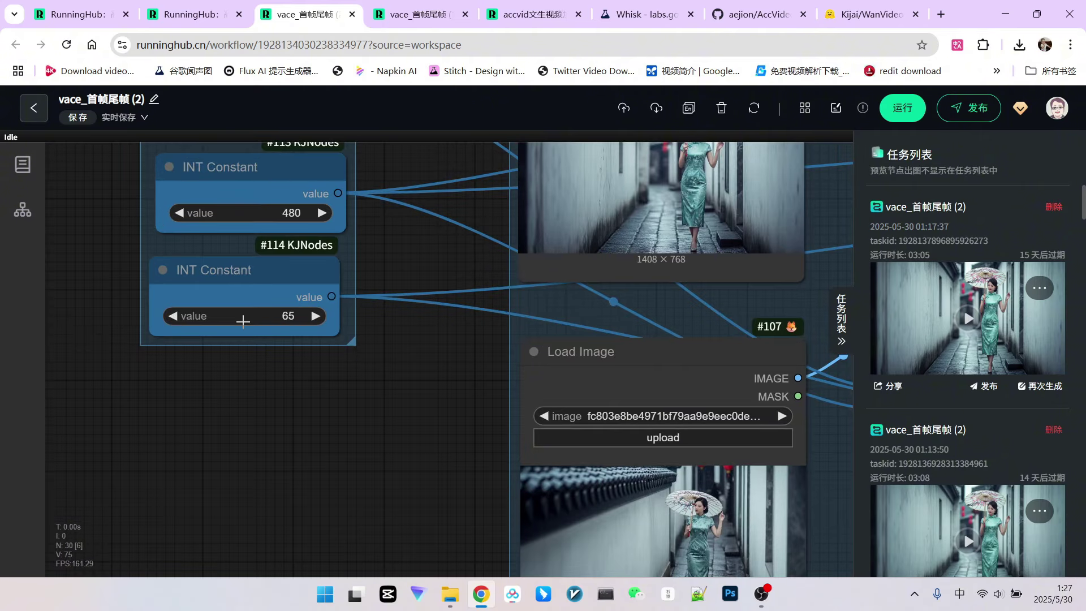
scroll(303, 338, "down", 5)
scroll(271, 183, "up", 2)
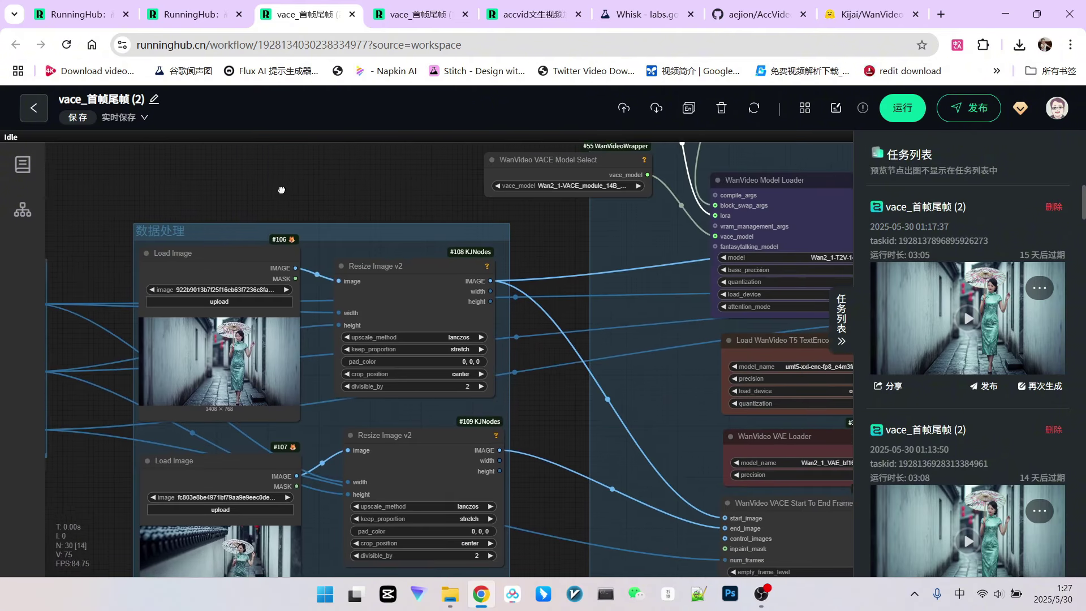
scroll(272, 183, "down", 3)
scroll(448, 231, "right", 3)
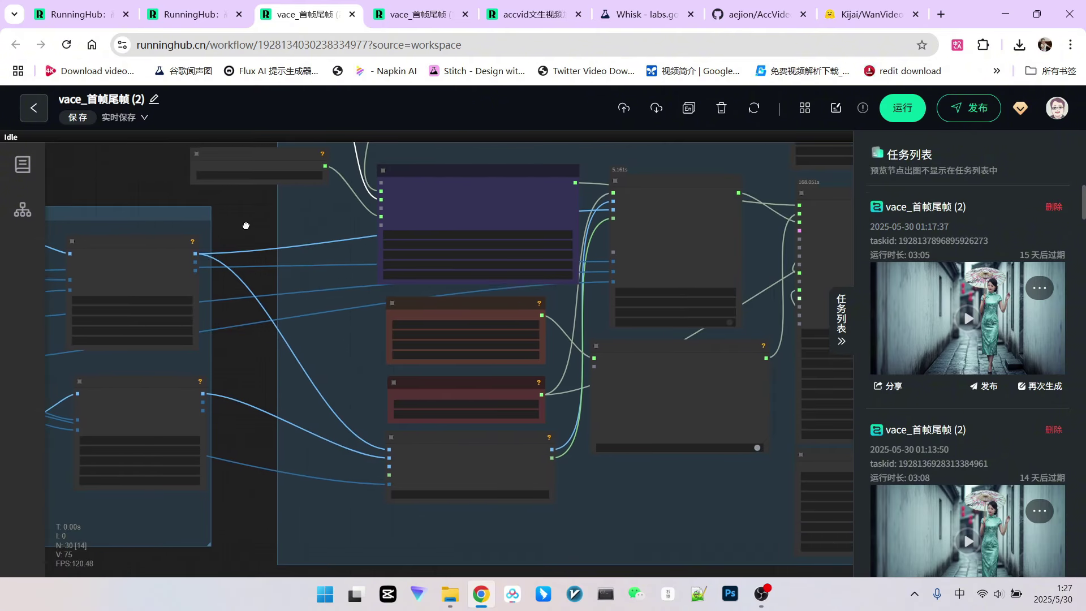
Step: Look over the 采样 group and inspect its Load WanVideo T5 TextEncoder and WanVideo VAE Loader nodes
scroll(363, 258, "up", 5)
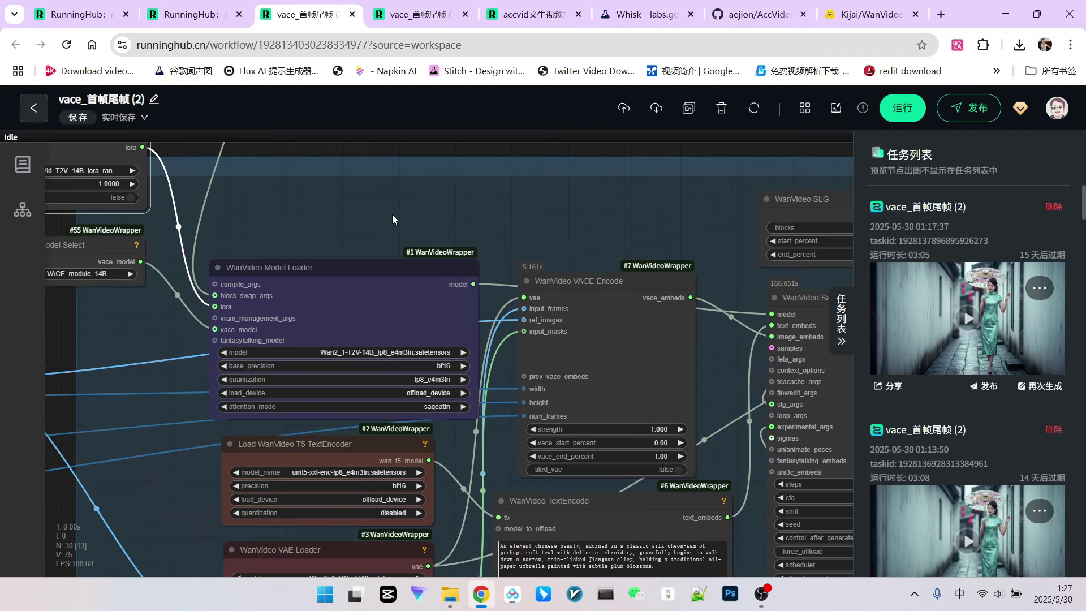
scroll(396, 216, "down", 2)
left_click_drag(399, 218, 411, 171)
scroll(410, 171, "up", 1)
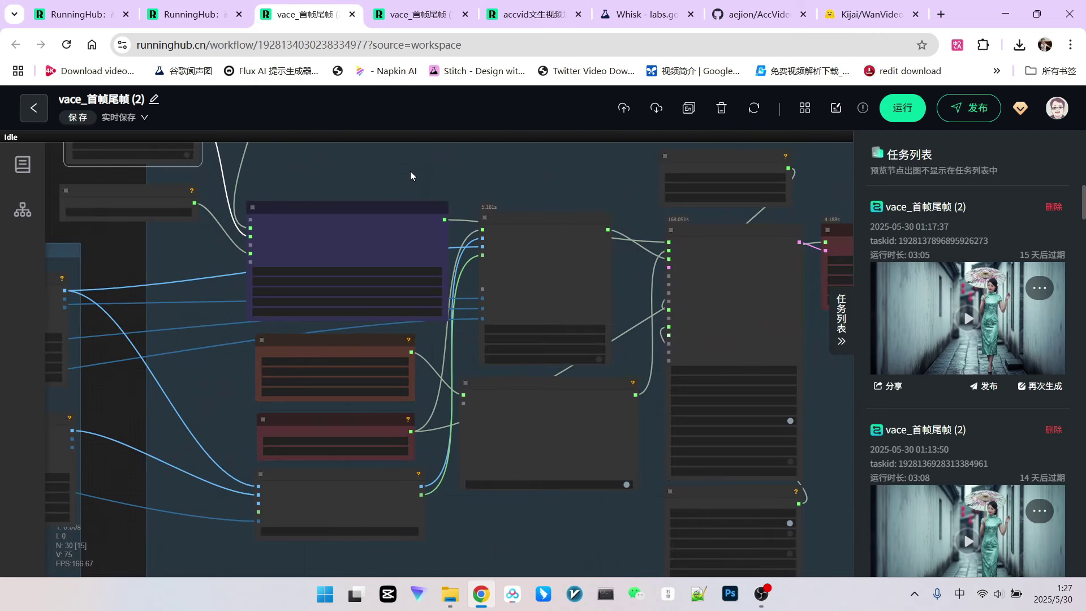
left_click_drag(483, 193, 473, 160)
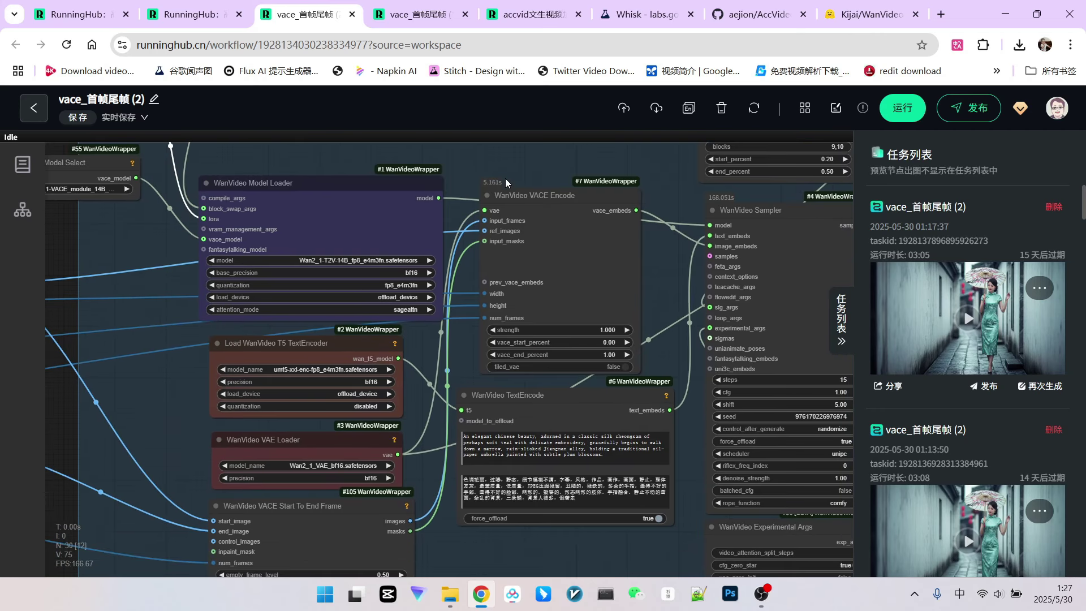
left_click_drag(548, 185, 513, 151)
left_click_drag(384, 387, 519, 392)
scroll(425, 192, "up", 2)
left_click_drag(425, 193, 415, 194)
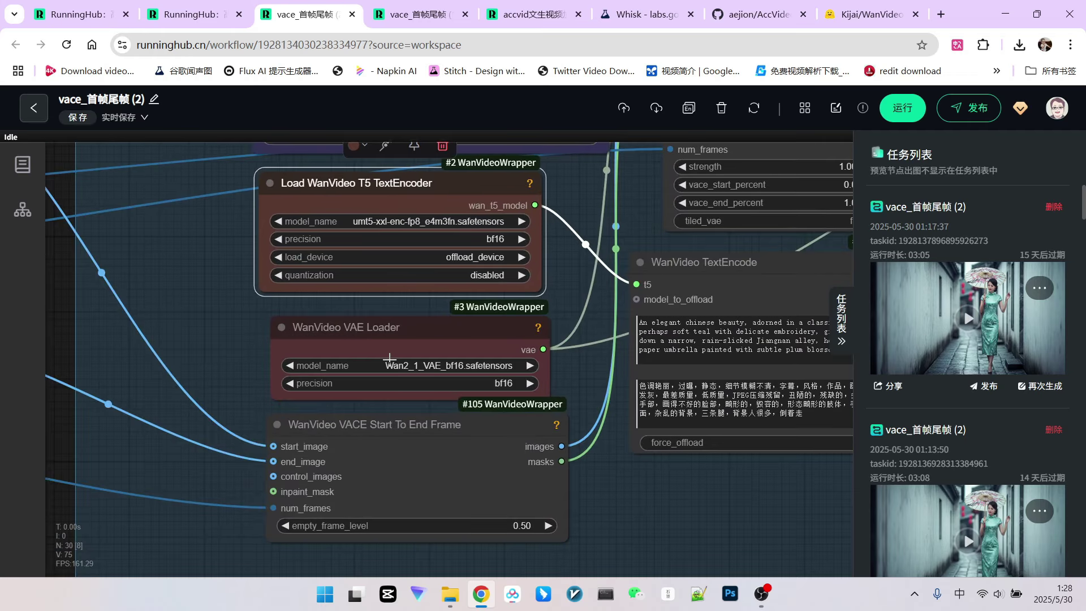
mouse_move(436, 346)
left_mouse_down()
mouse_move(416, 341)
mouse_move(435, 340)
left_mouse_up()
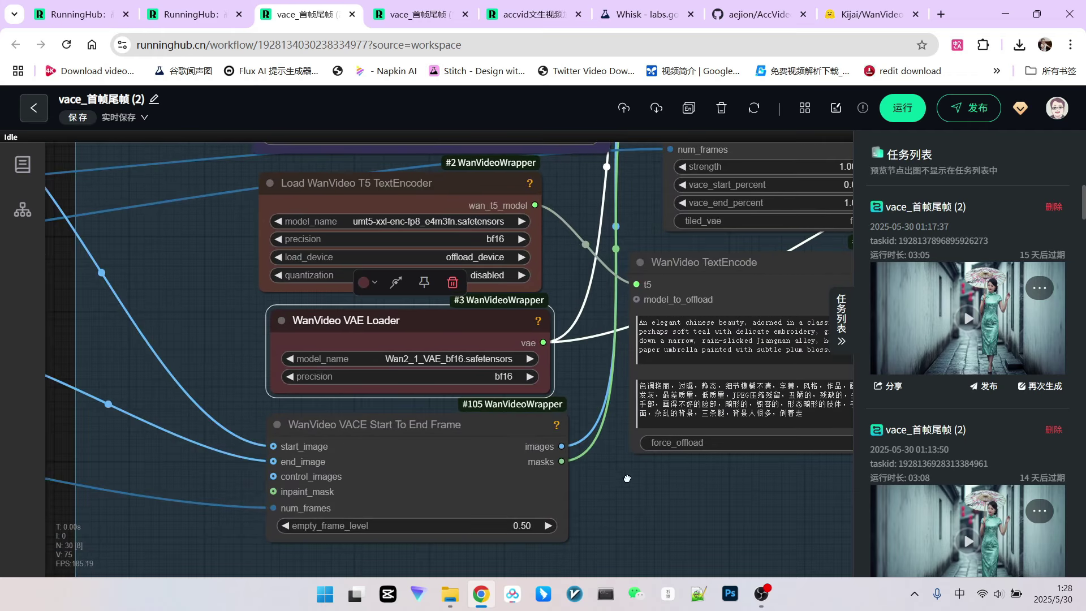
Step: Select the WanVideo VACE Start To End Frame node and inspect its frame inputs, outputs and empty_frame_level
left_click_drag(627, 479, 586, 384)
scroll(580, 377, "down", 1)
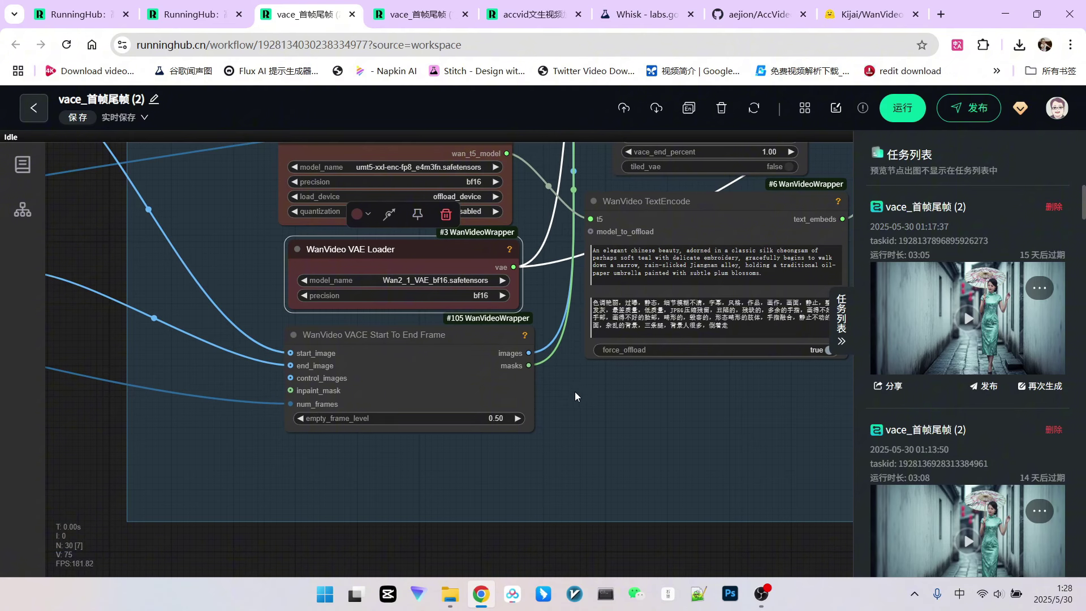
left_click_drag(342, 340, 342, 348)
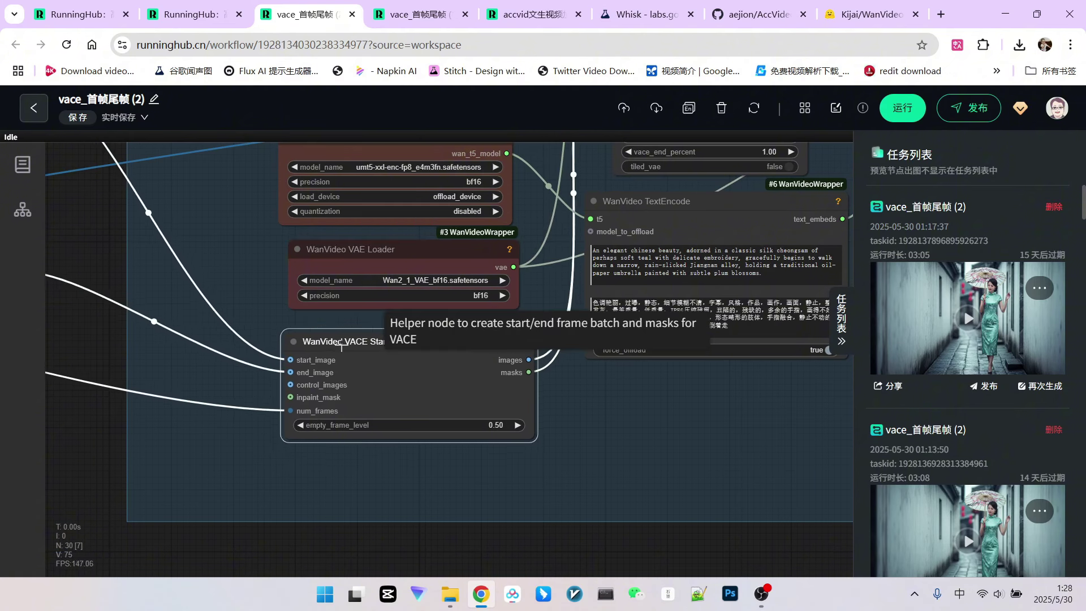
left_click_drag(272, 314, 280, 270)
scroll(279, 269, "up", 3)
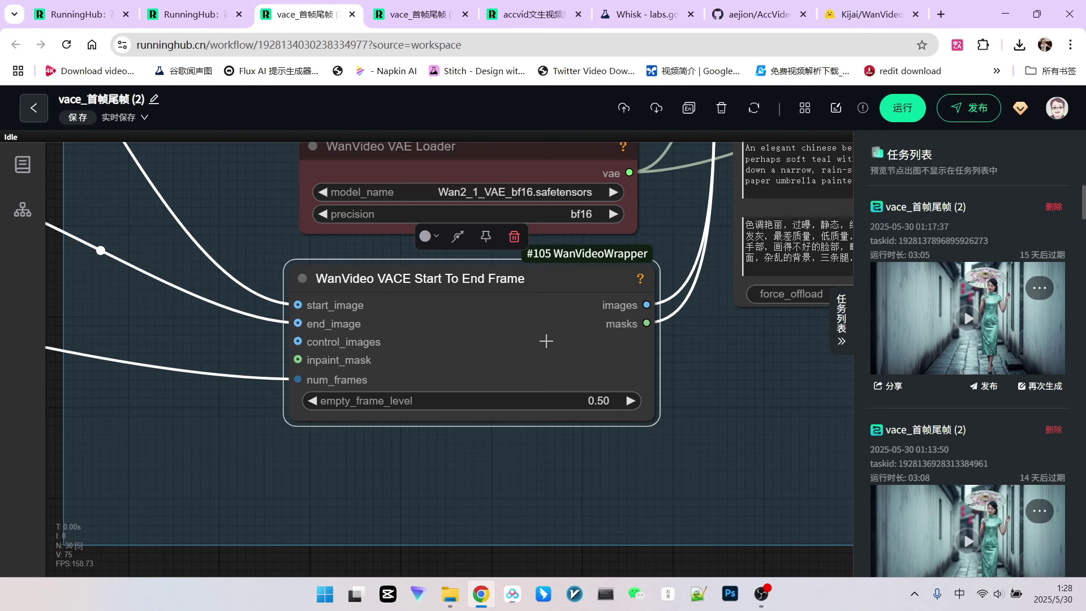
left_click_drag(585, 304, 569, 305)
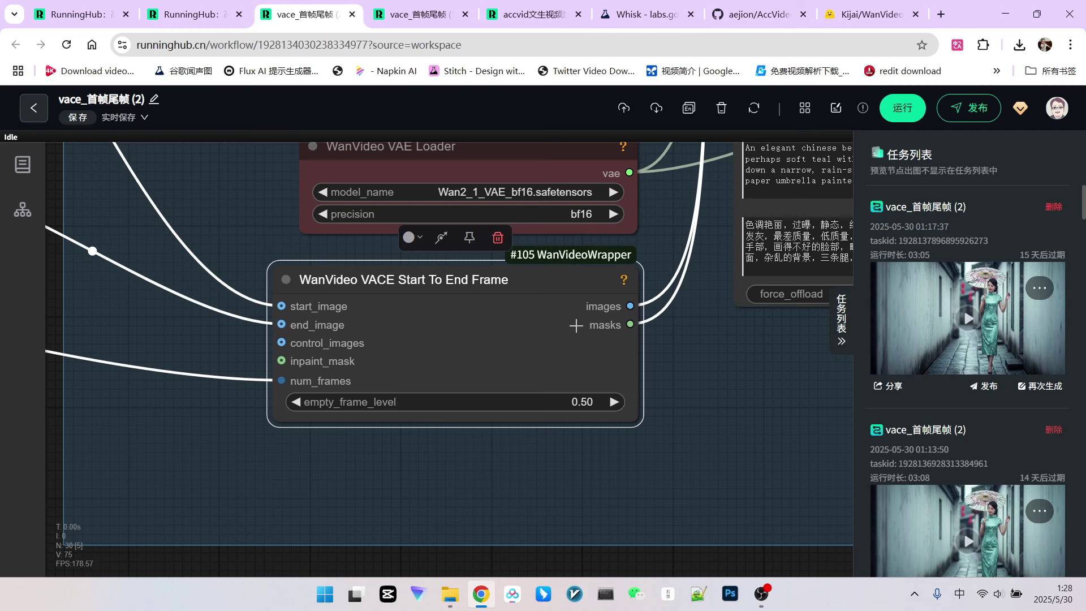
Step: Select the WanVideo VACE Encode node and inspect its input connections and strength settings
scroll(632, 339, "down", 5)
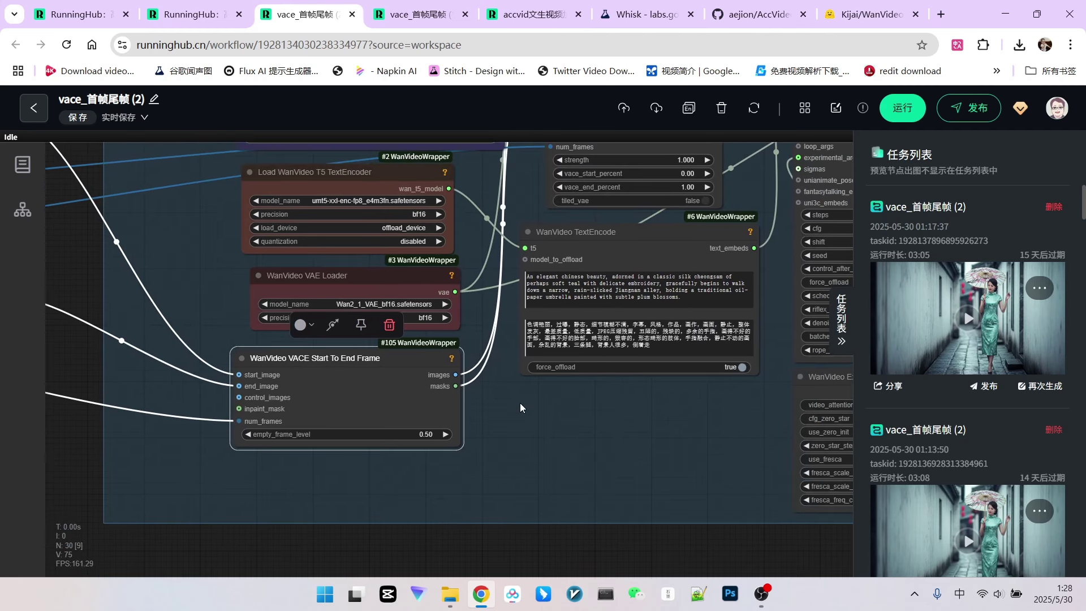
scroll(558, 379, "up", 3)
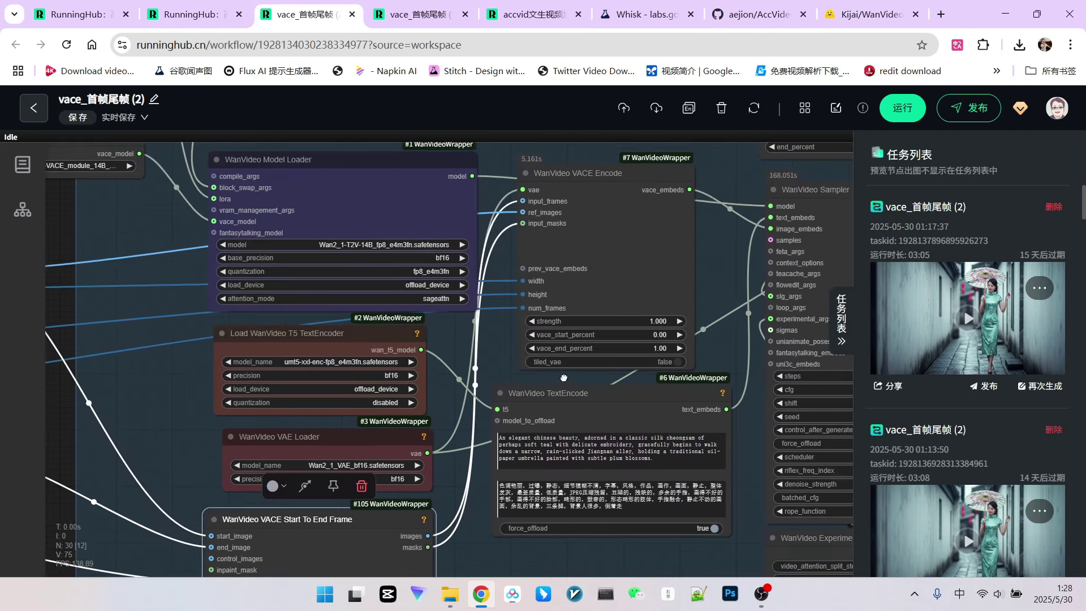
scroll(594, 303, "up", 10)
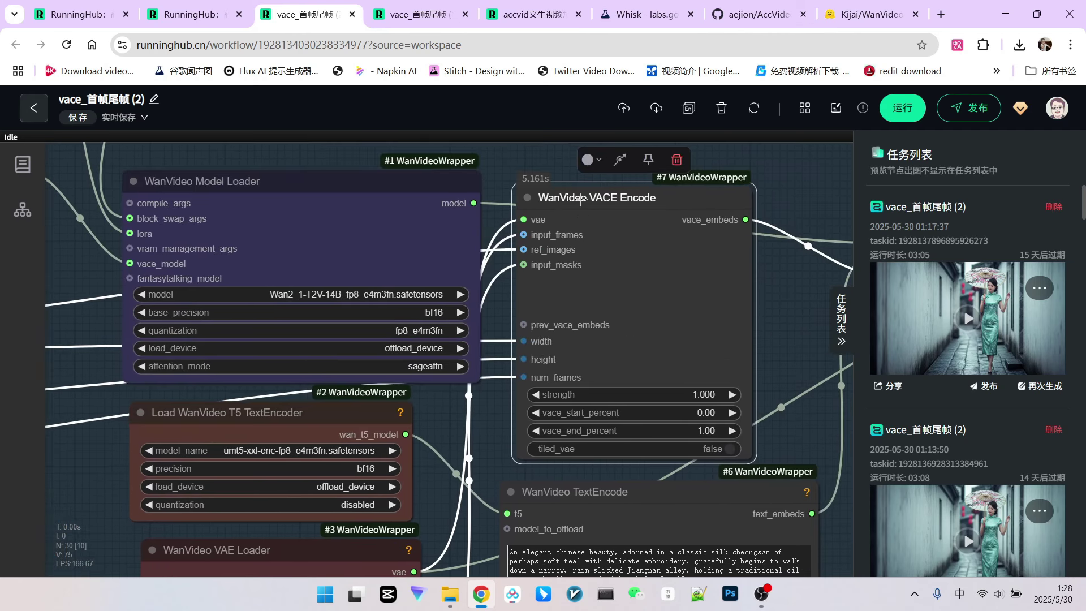
scroll(616, 256, "up", 2)
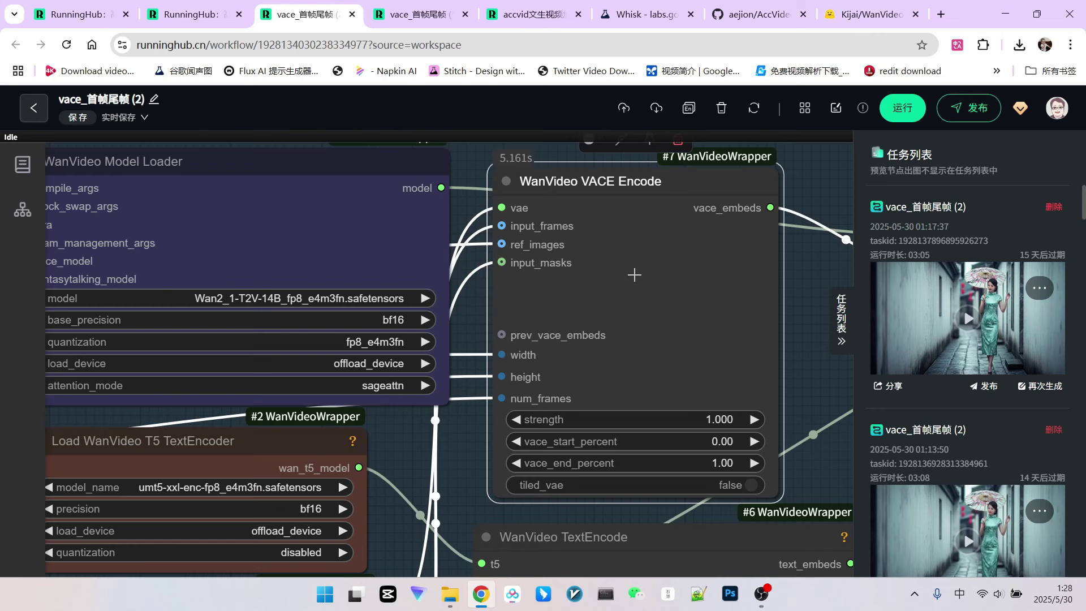
scroll(618, 251, "down", 5)
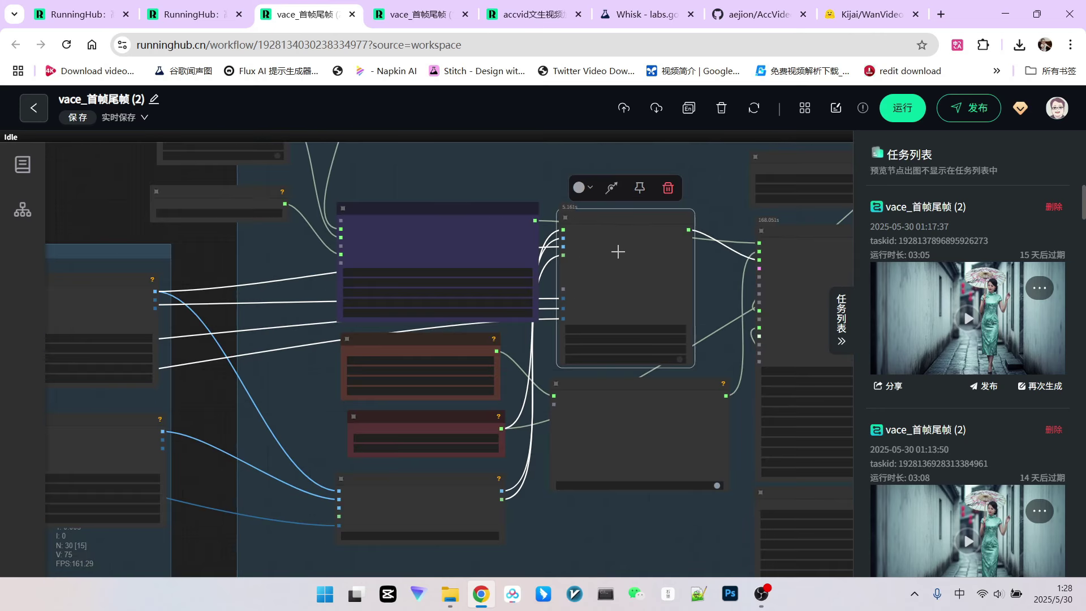
Step: Trace the first-frame Resize Image v2 output to the ref_images input of the WanVideo VACE Encode node
scroll(432, 213, "up", 5)
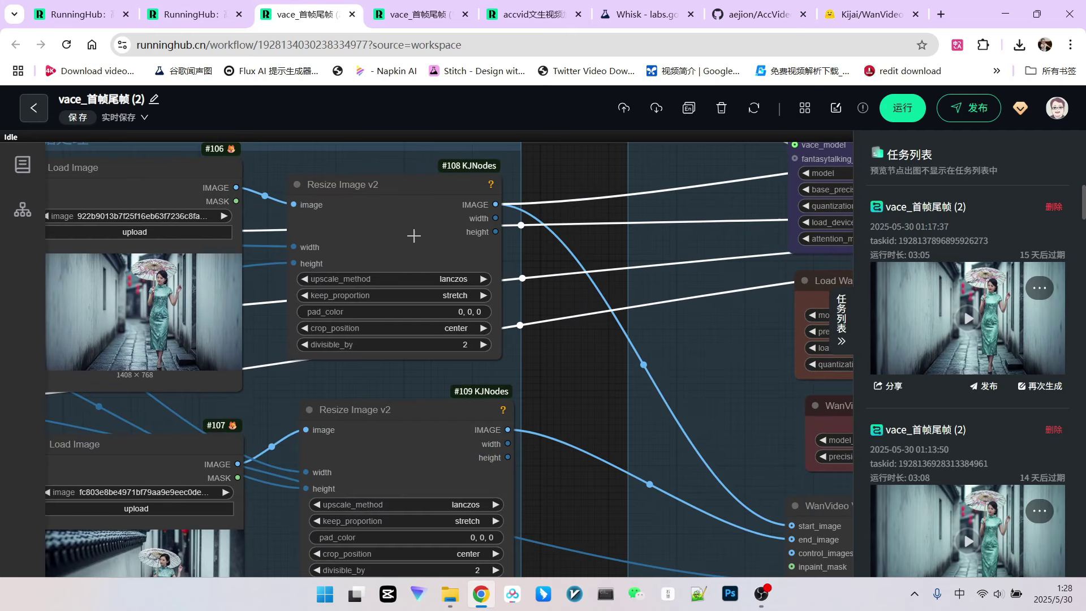
scroll(361, 200, "down", 1)
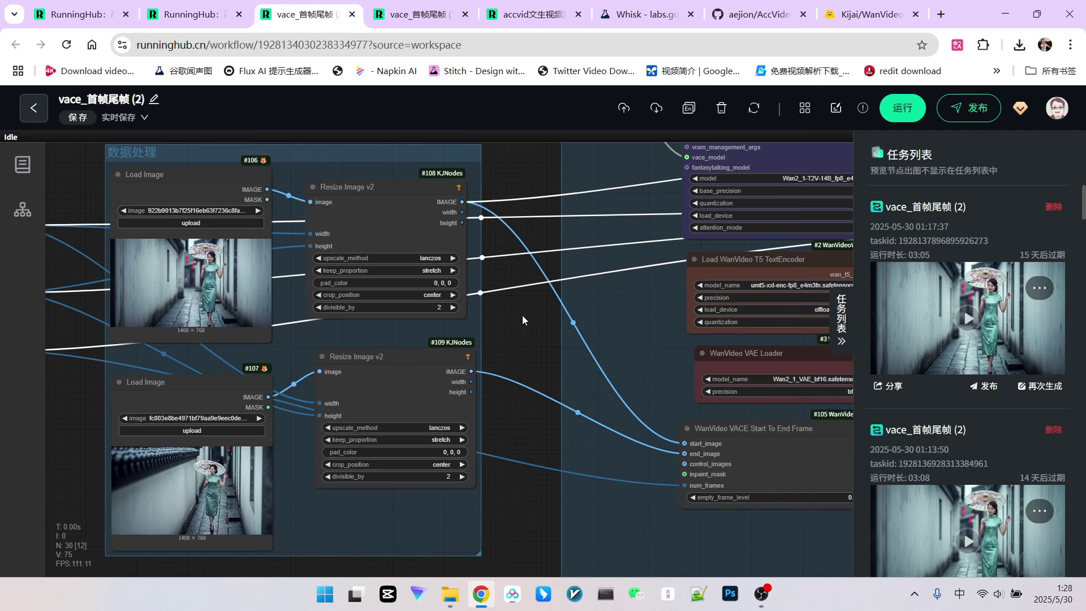
scroll(522, 320, "down", 2)
scroll(525, 294, "up", 2)
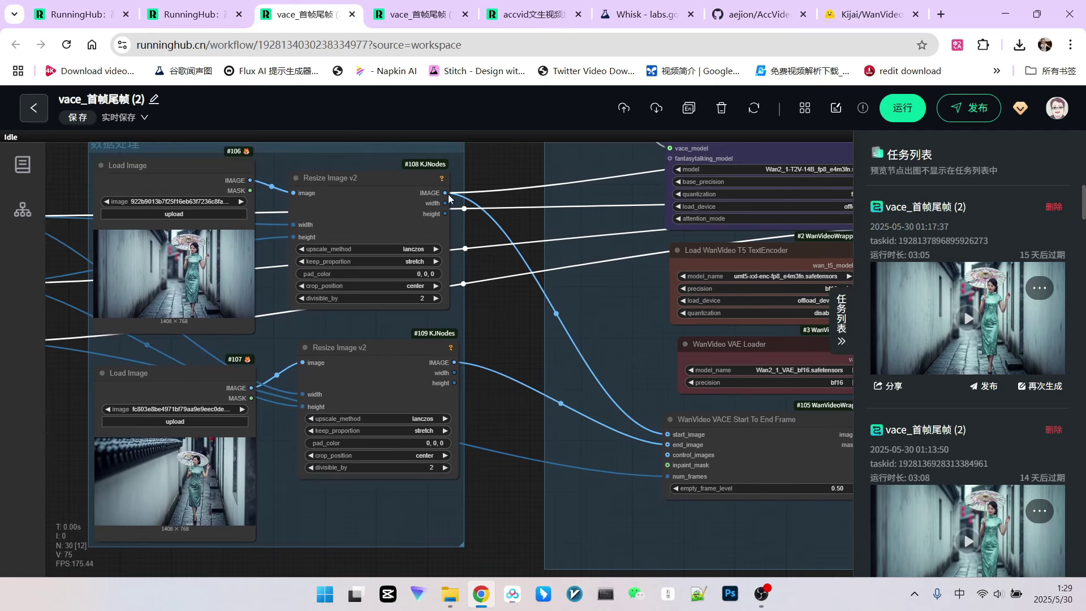
scroll(498, 243, "up", 4)
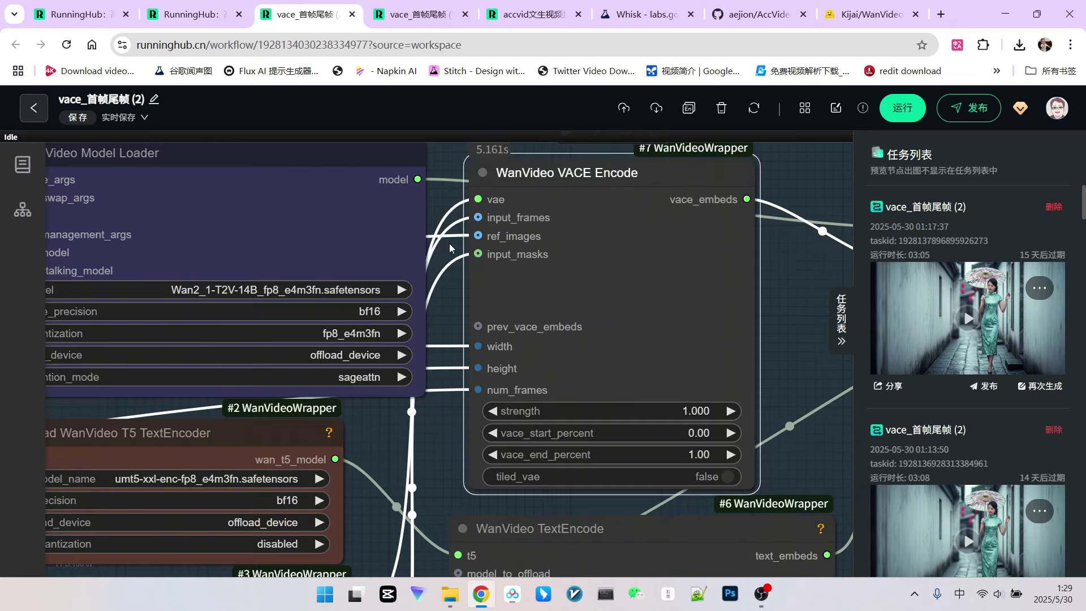
scroll(509, 238, "down", 3)
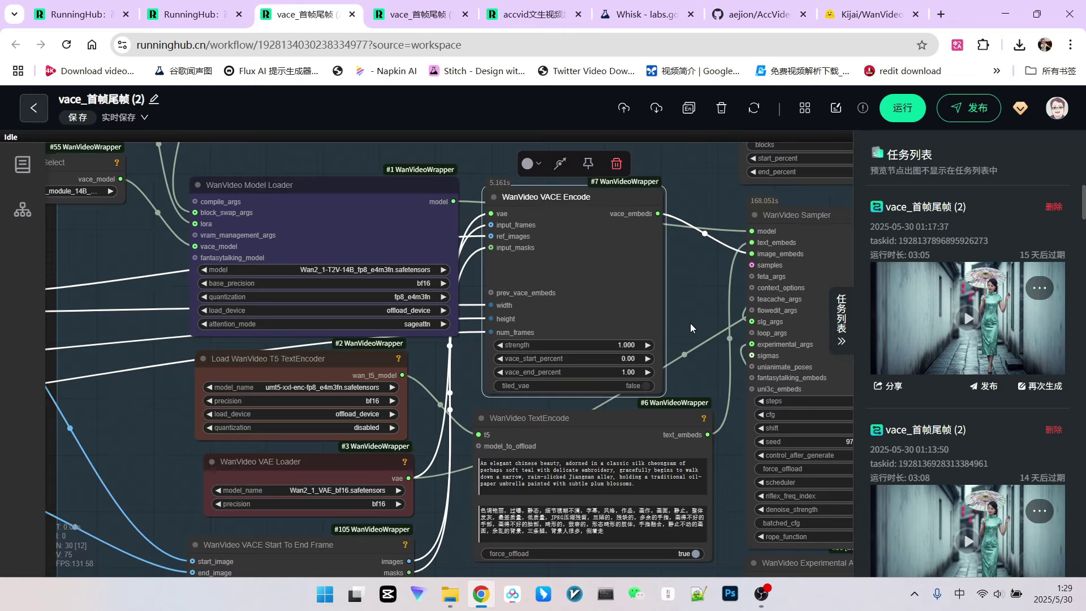
Step: Select the WanVideo TextEncode node and inspect its positive and negative prompts
scroll(690, 324, "up", 3)
left_click_drag(489, 259, 434, 284)
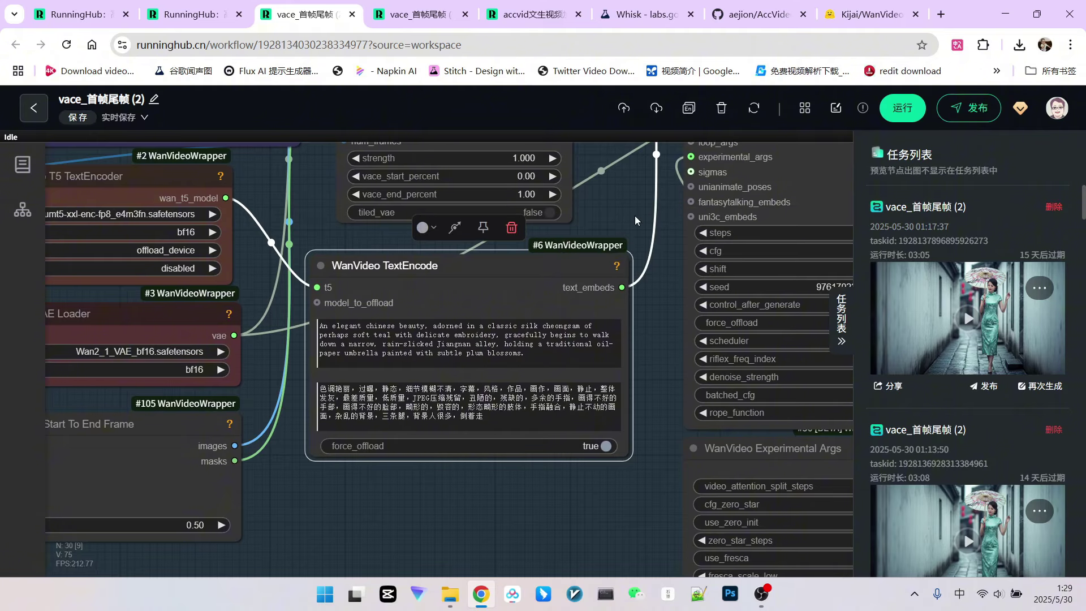
left_click_drag(635, 216, 455, 268)
scroll(527, 258, "up", 2)
scroll(527, 258, "down", 3)
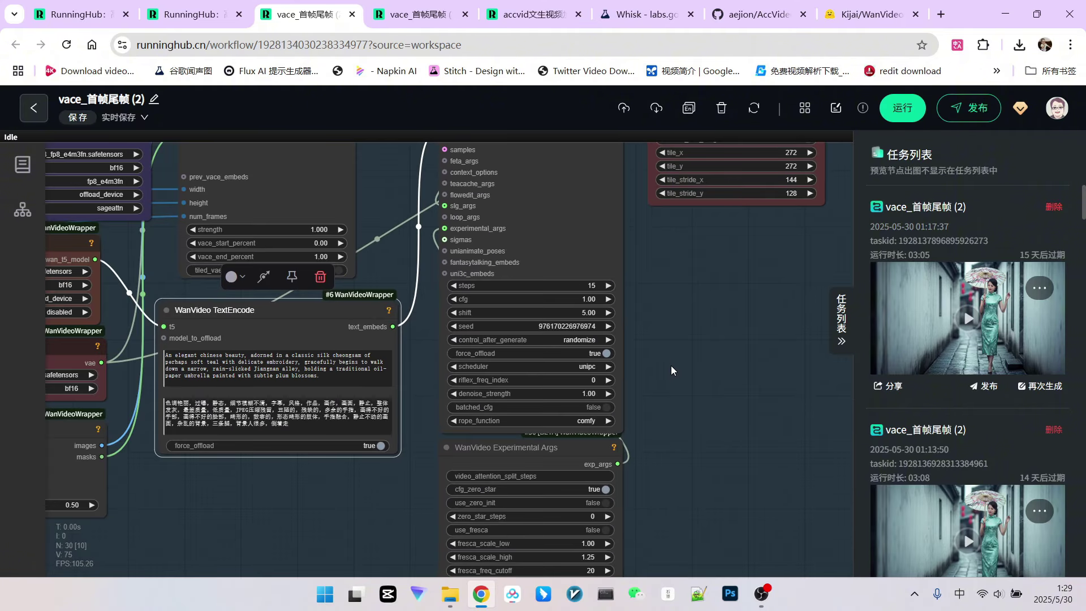
Step: Inspect the settings of the WanVideo Experimental Args node and the WanVideo Sampler above it
scroll(399, 392, "up", 4)
left_click(399, 391)
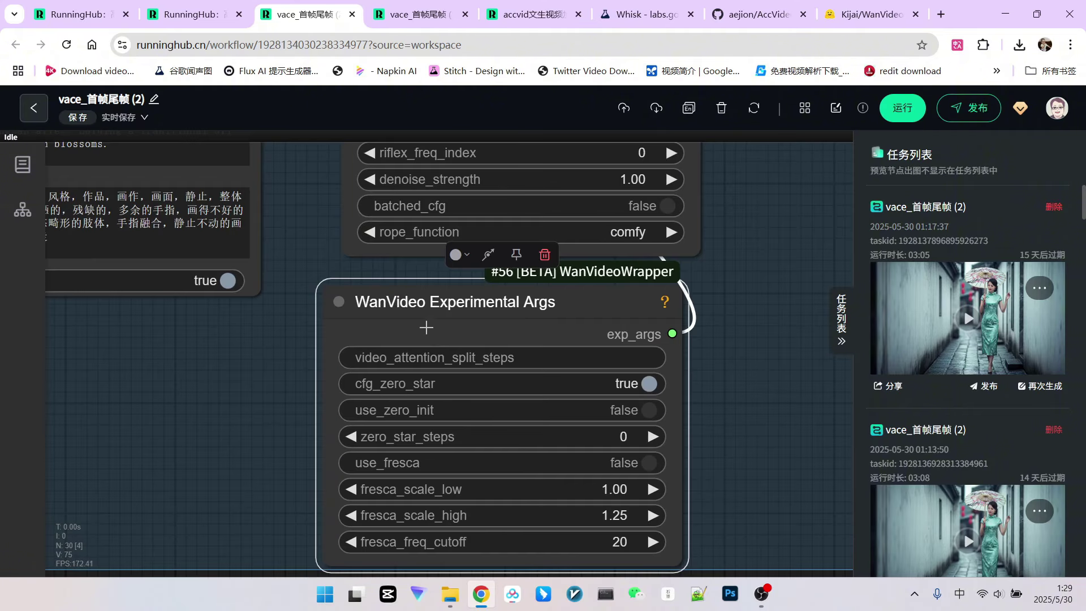
scroll(426, 328, "down", 3)
left_click_drag(323, 178, 356, 480)
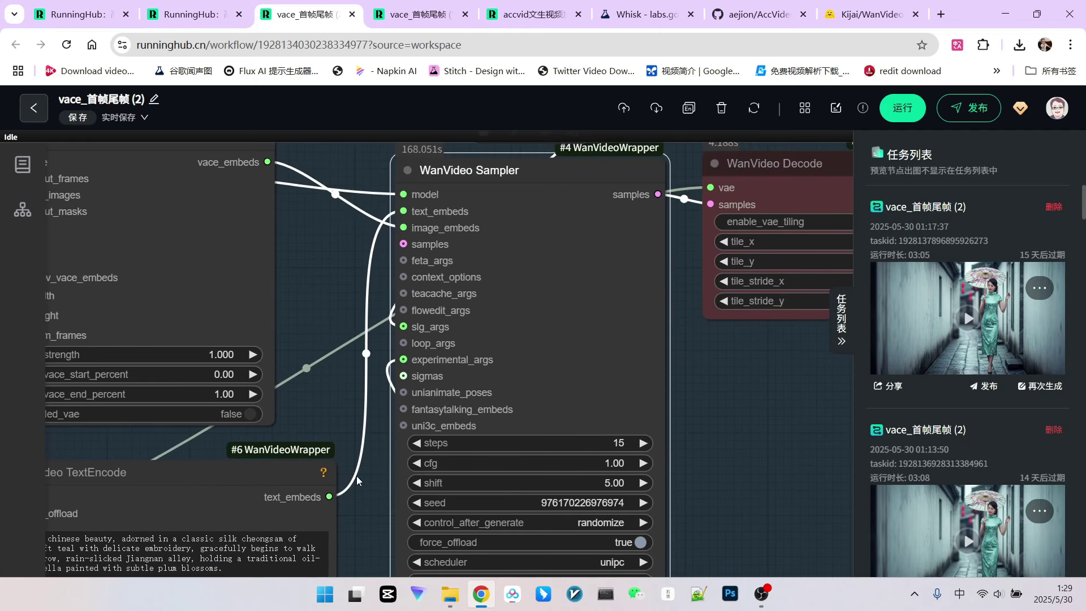
Step: Inspect the WanVideo Sampler settings, including steps, cfg, shift, seed and scheduler
left_click_drag(313, 264, 404, 400)
left_click_drag(590, 169, 536, 172)
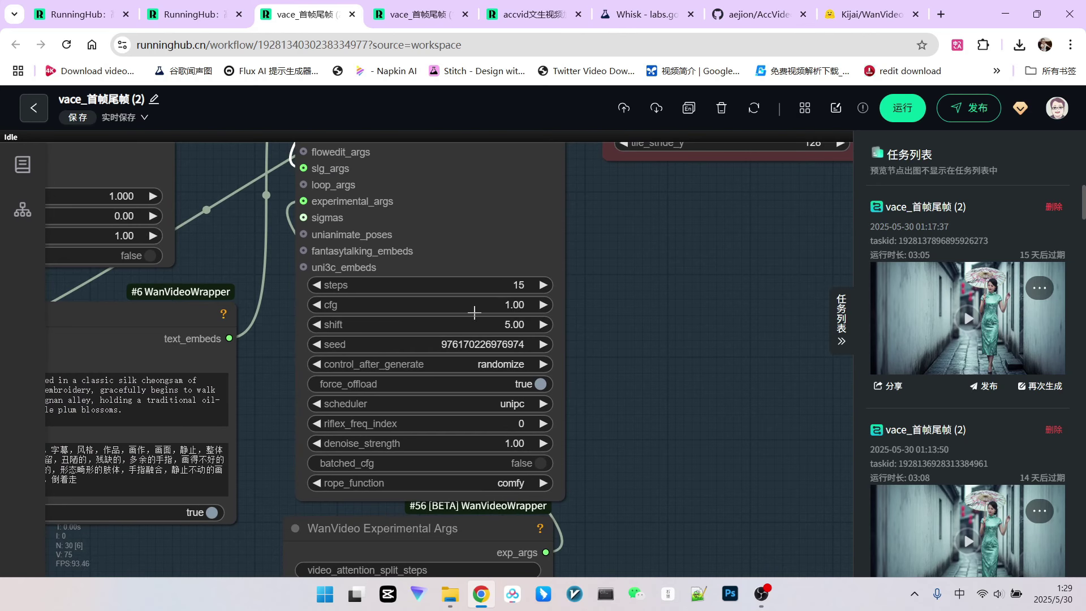
scroll(535, 309, "up", 1)
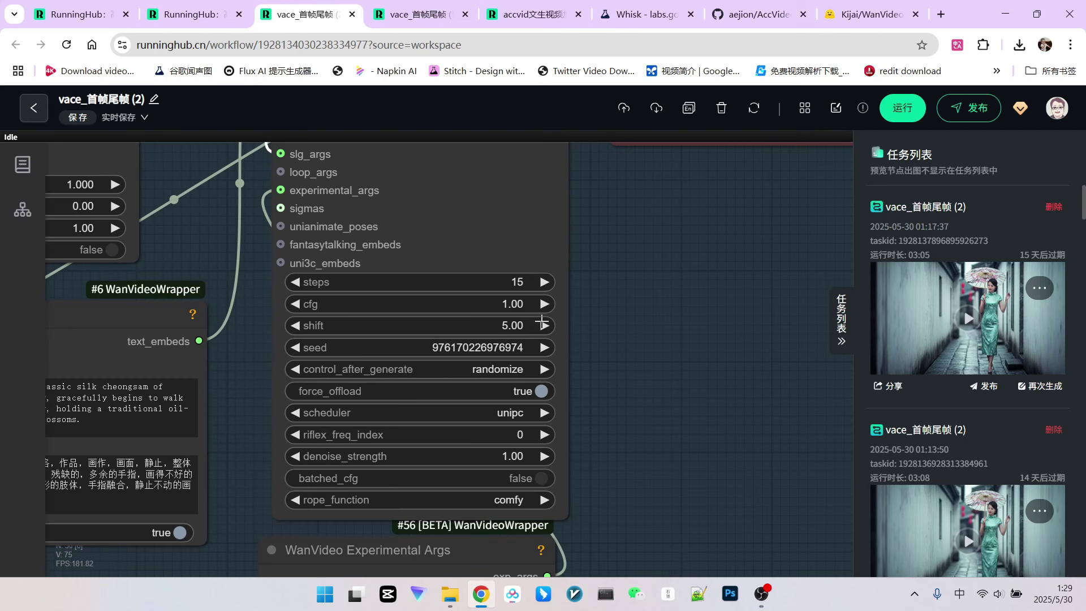
scroll(541, 321, "down", 2)
scroll(597, 359, "up", 2)
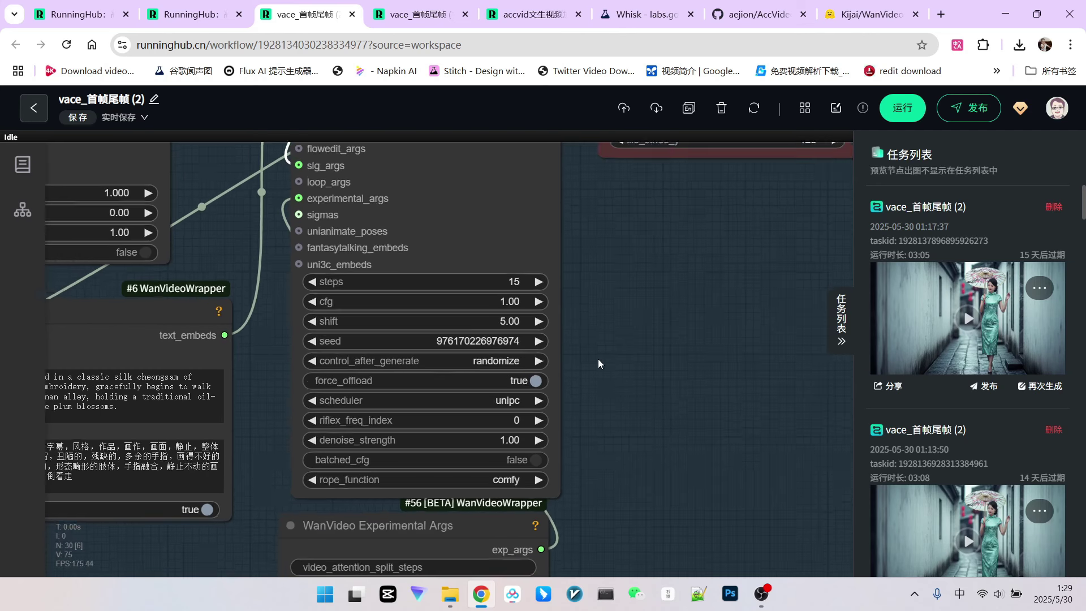
scroll(484, 362, "down", 2)
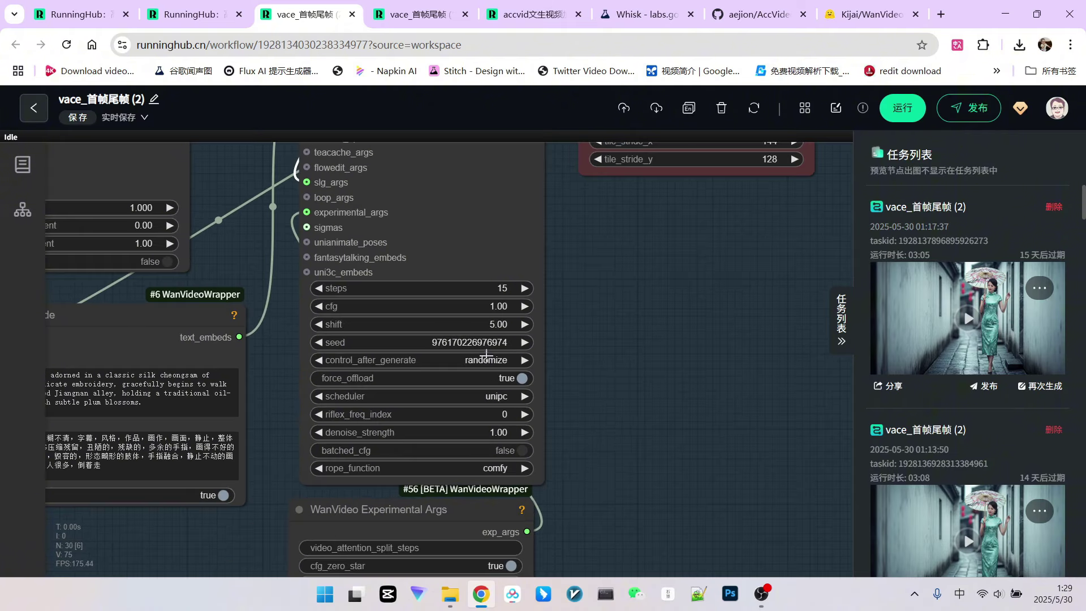
scroll(572, 328, "down", 2)
Step: Examine the generated first/last-frame video in the Video Combine preview
left_click_drag(606, 307, 501, 353)
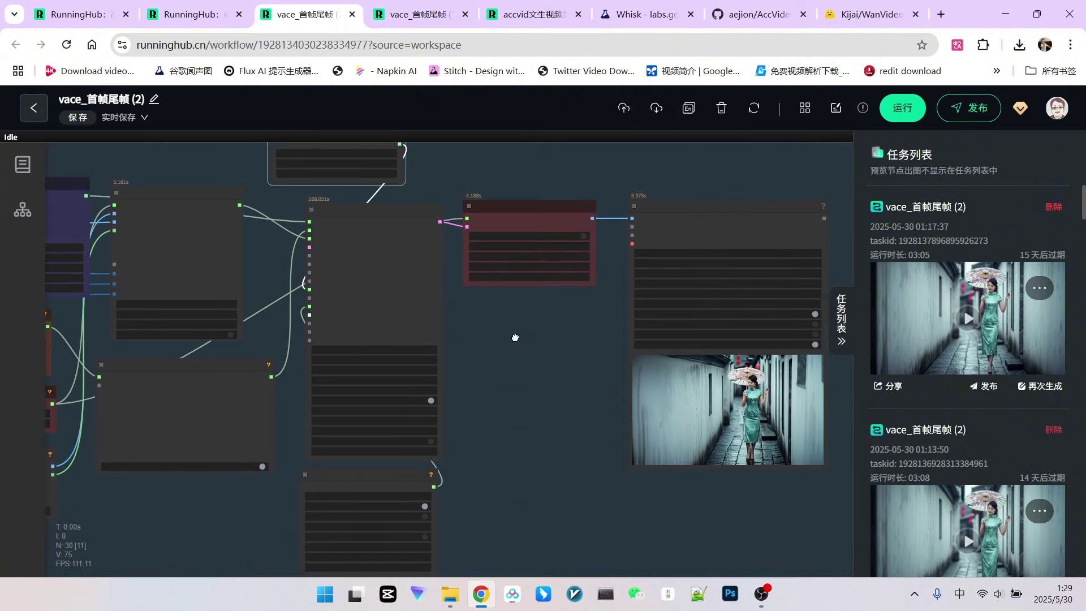
scroll(530, 283, "up", 5)
scroll(540, 347, "up", 2)
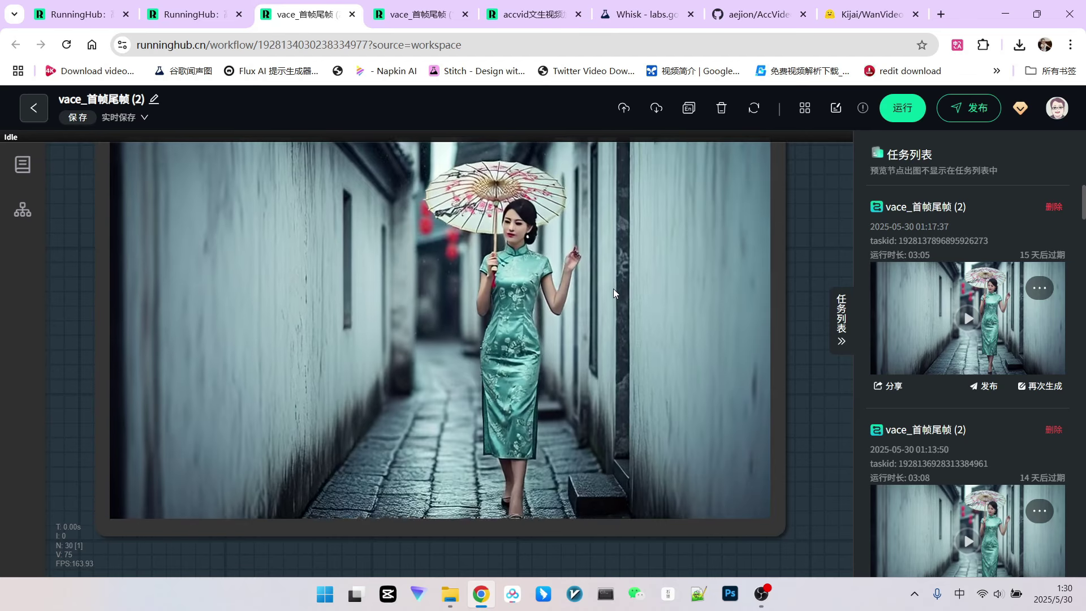
scroll(616, 269, "down", 2)
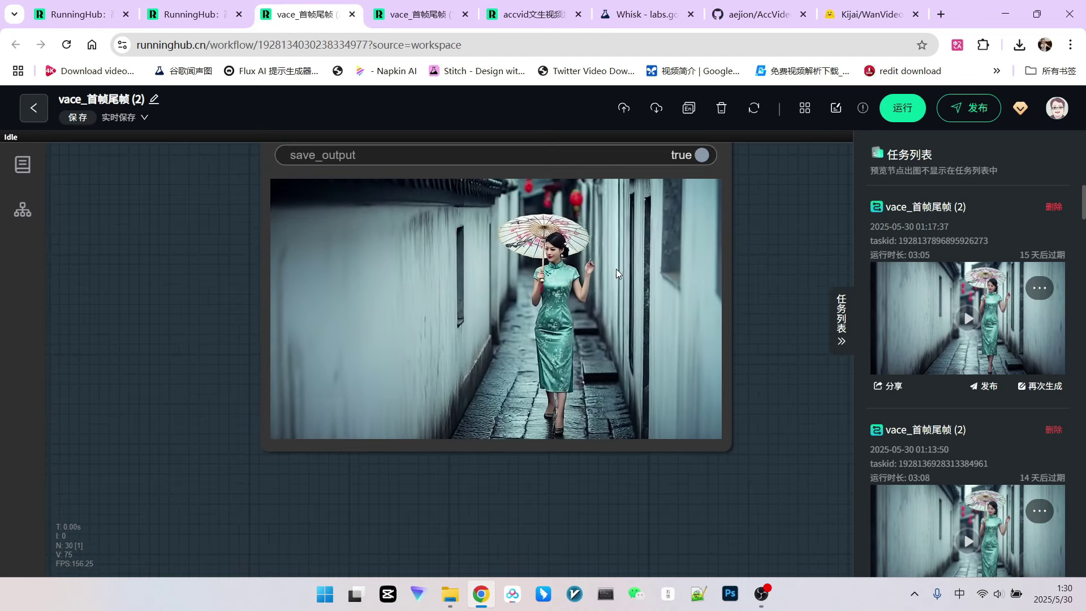
Step: Highlight the term 倒着走 in the negative prompt of the WanVideo TextEncode node
left_click_drag(220, 395, 907, 266)
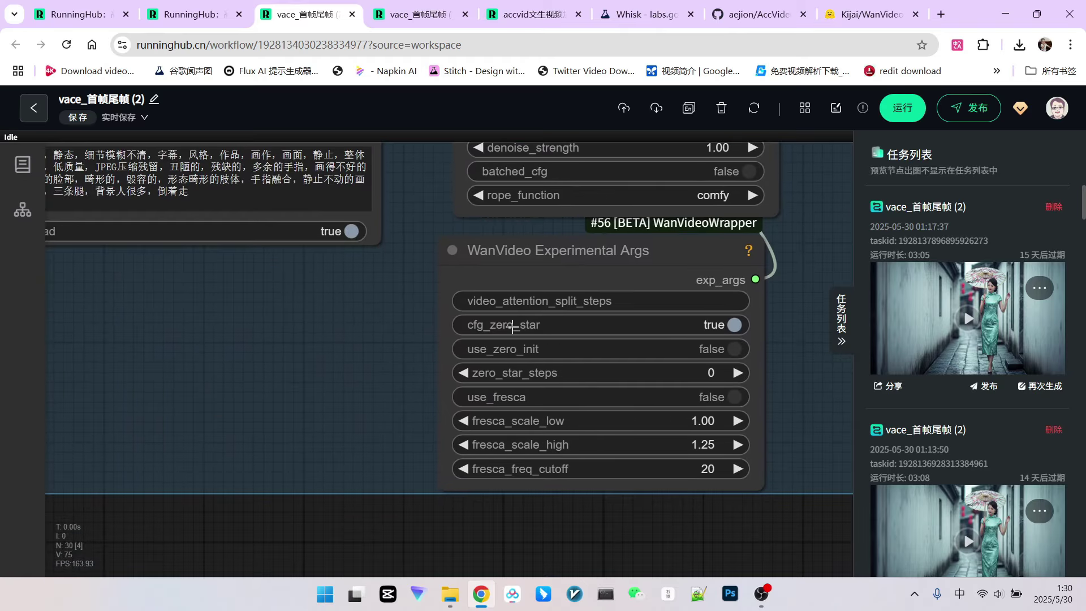
left_click_drag(300, 328, 436, 447)
left_click_drag(279, 312, 333, 311)
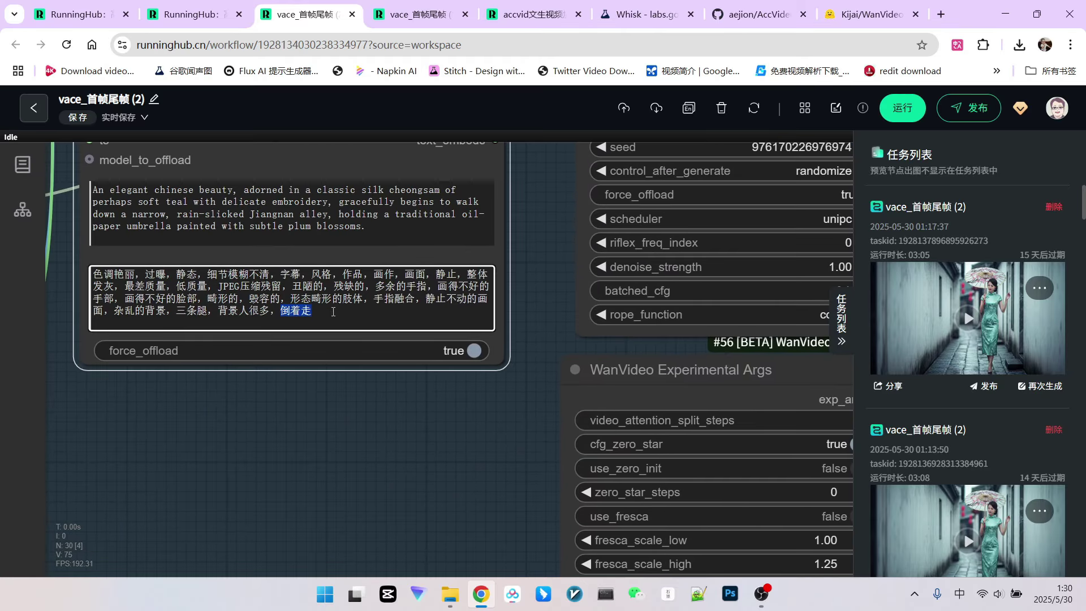
scroll(276, 418, "down", 3)
scroll(654, 345, "up", 1)
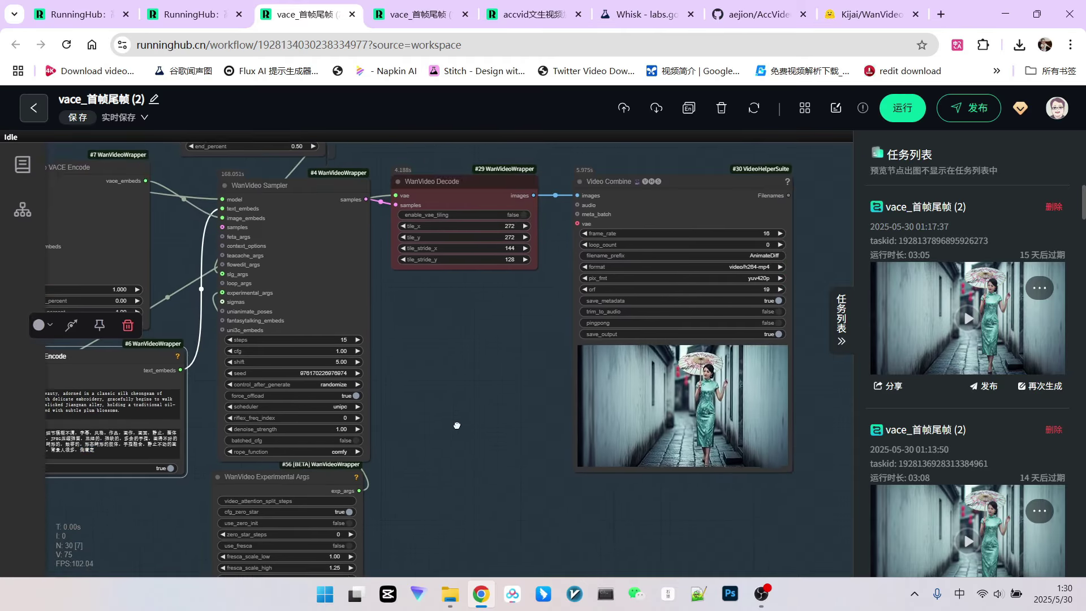
left_click_drag(430, 416, 599, 366)
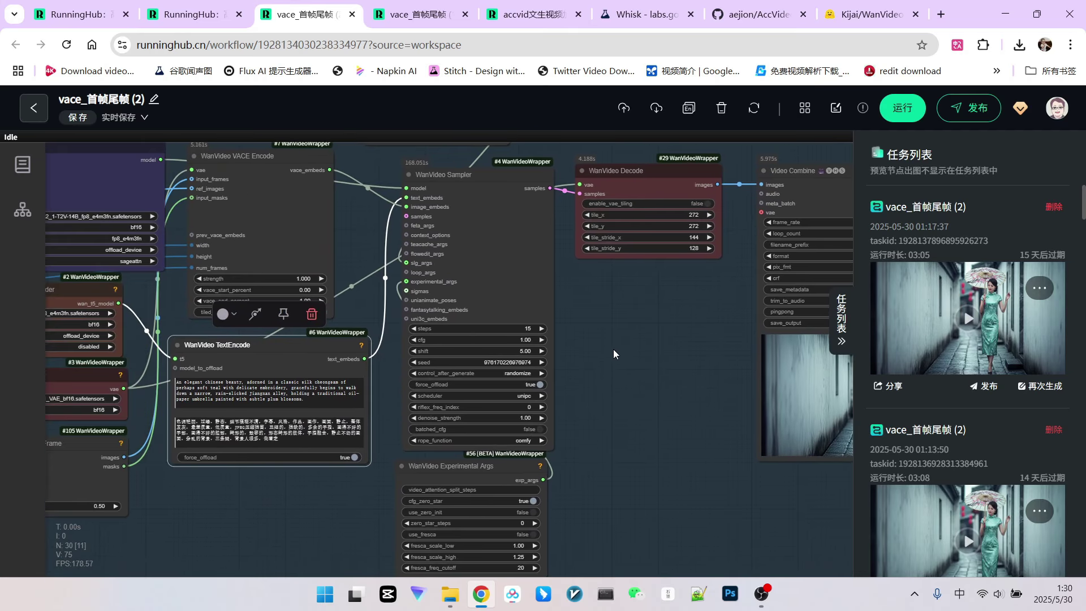
Step: Review the woman's walking motion in the newly generated video of the Video Combine node
scroll(613, 346, "down", 7)
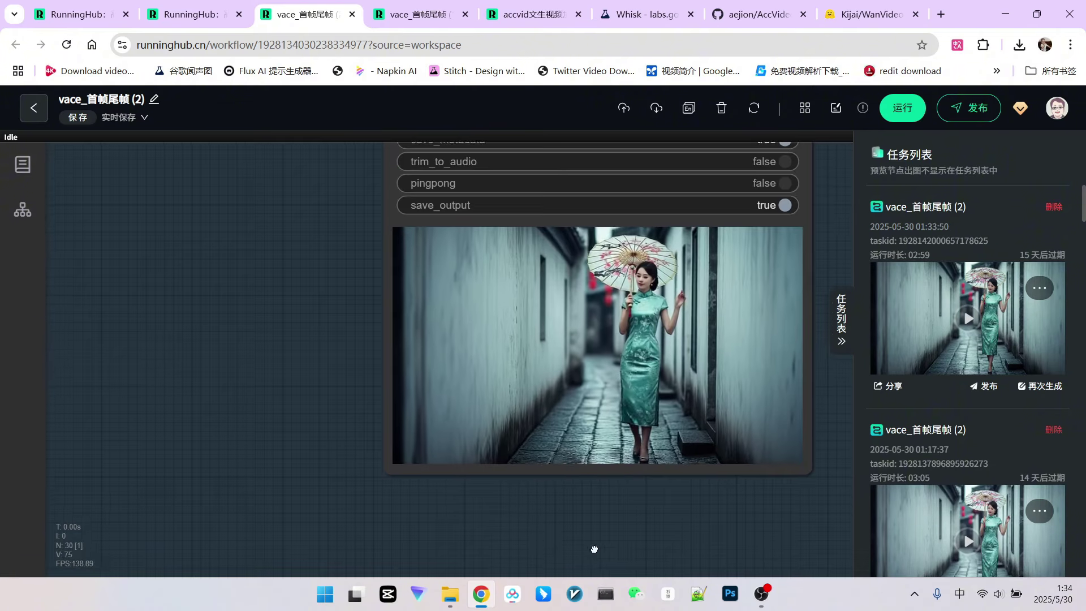
scroll(771, 361, "up", 3)
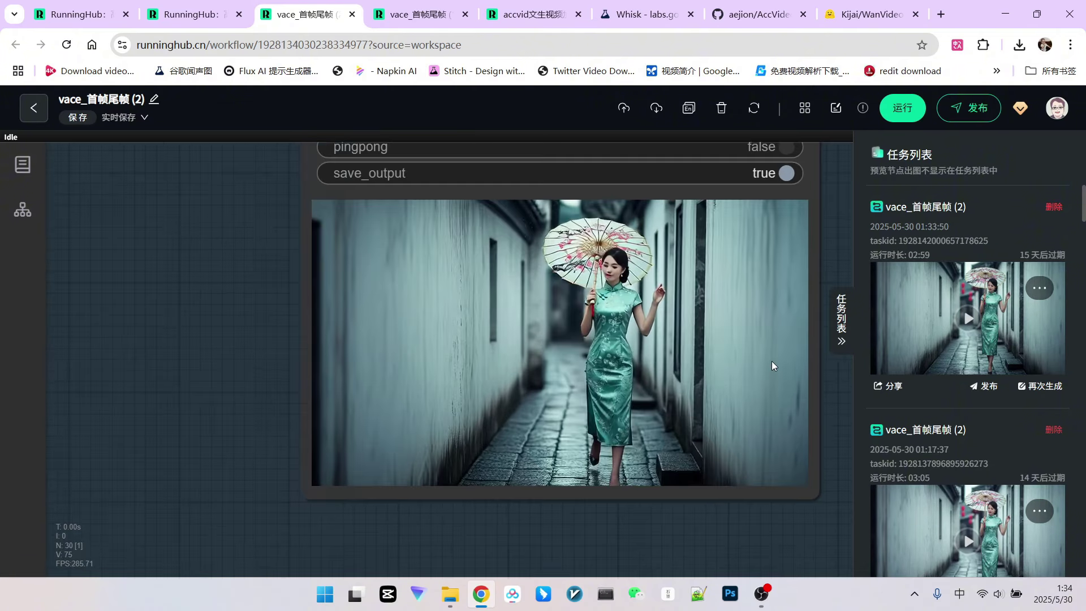
scroll(738, 369, "down", 6)
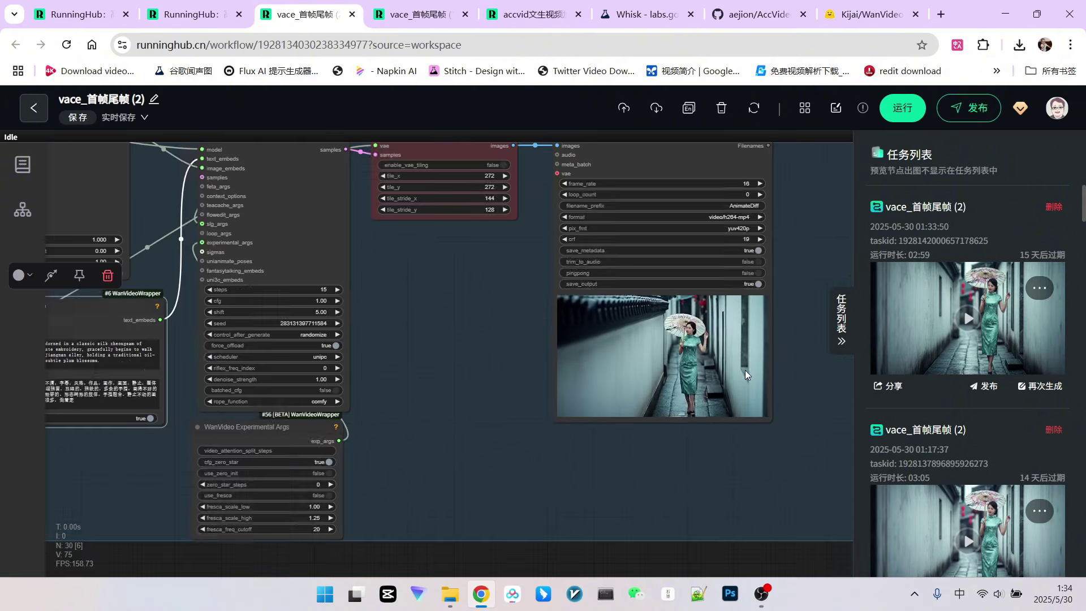
scroll(713, 403, "down", 4)
Step: Try the first-frame Resize Image v2 output on end_image of WanVideo VACE Start To End Frame, and reconnect the last-frame output there
left_click_drag(624, 419, 691, 451)
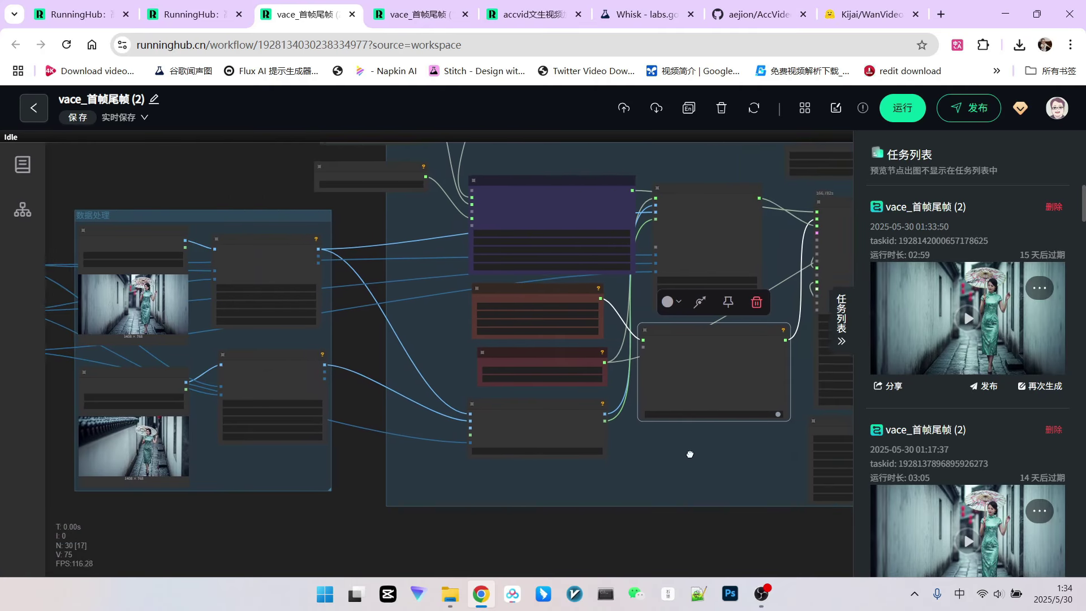
scroll(447, 371, "up", 4)
scroll(448, 370, "up", 2)
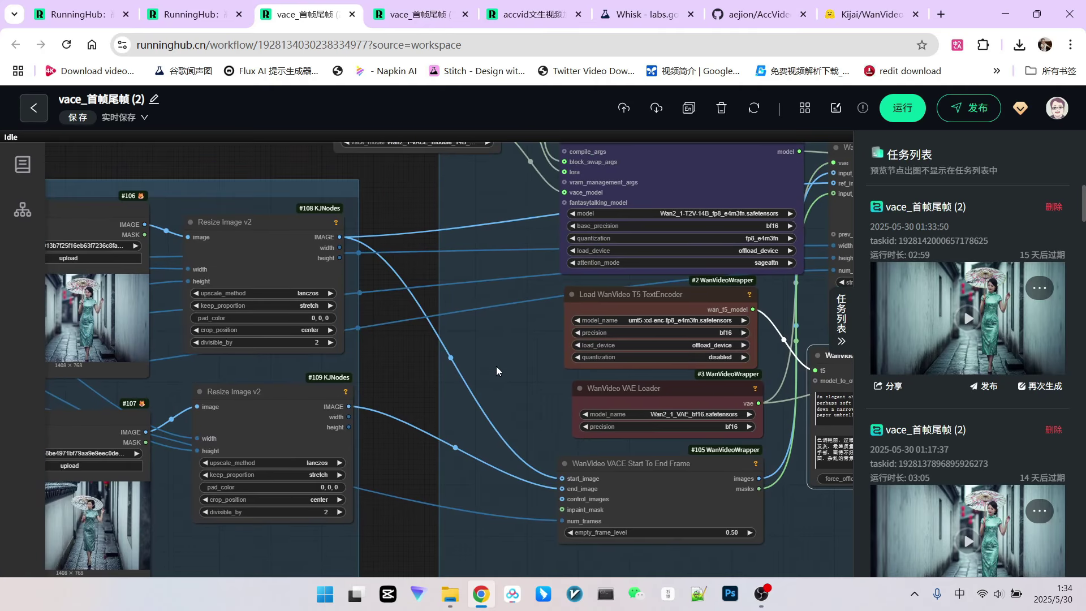
left_click_drag(531, 375, 519, 359)
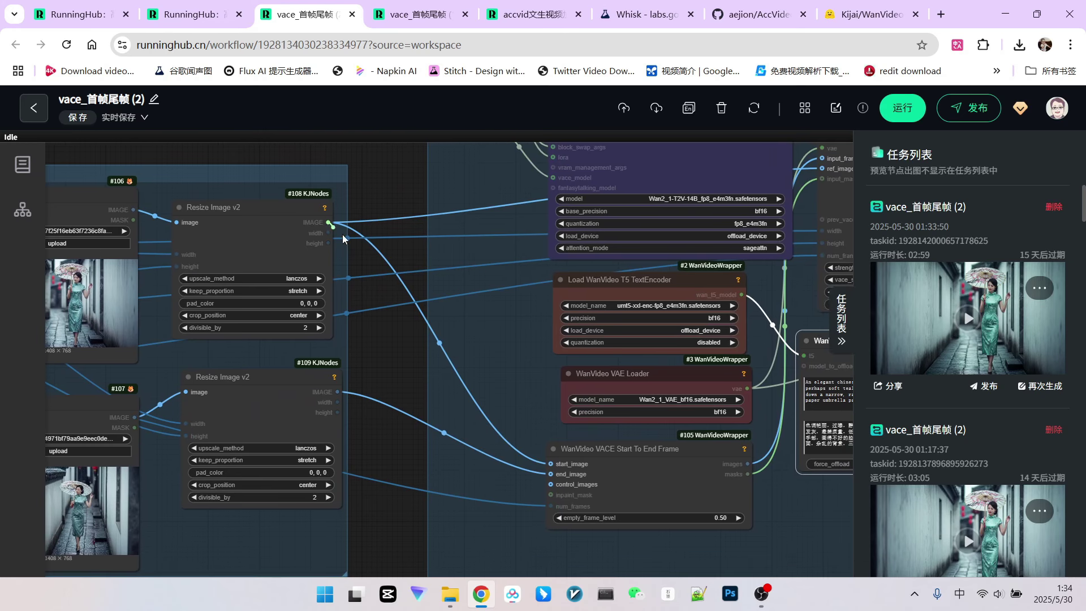
left_click_drag(328, 222, 550, 474)
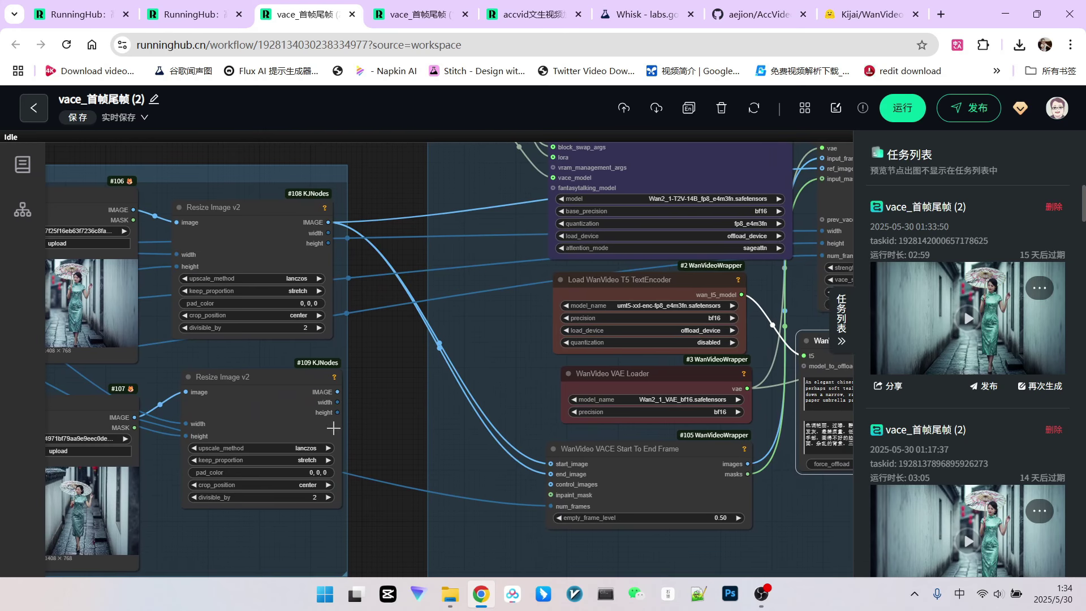
left_click_drag(337, 392, 558, 459)
Step: Connect the last-frame Resize Image v2 output to ref_images of the WanVideo VACE Encode node and run the workflow
left_click_drag(527, 368, 342, 421)
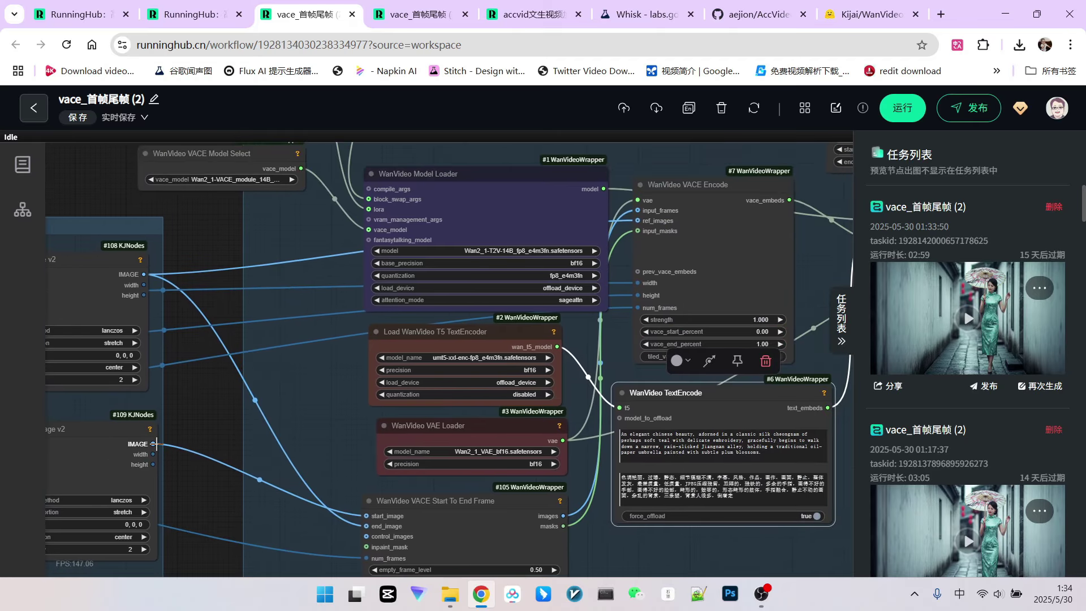
left_click_drag(153, 444, 646, 215)
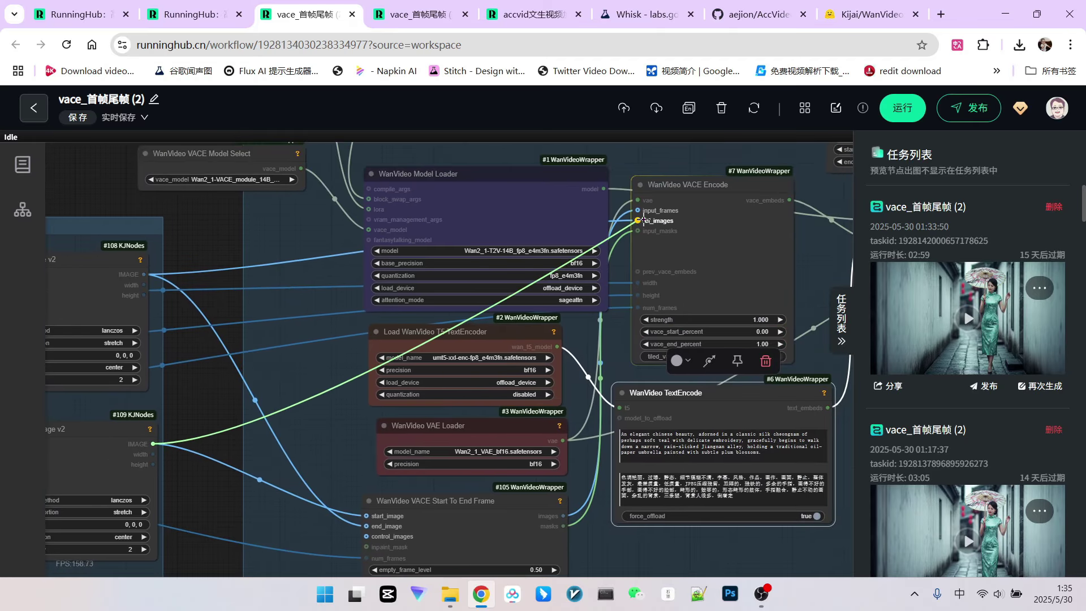
scroll(281, 355, "down", 8)
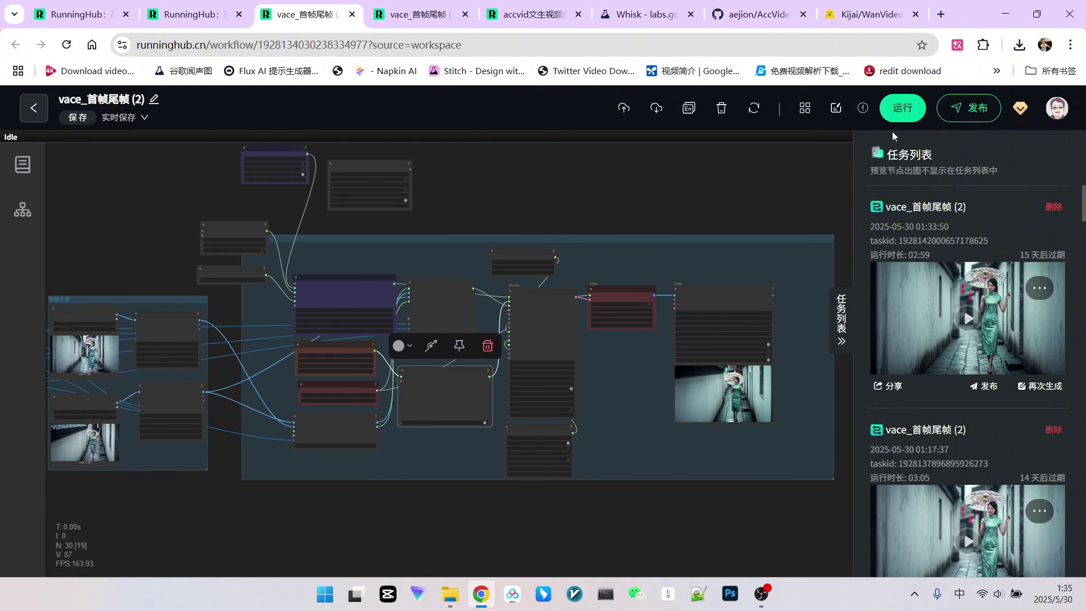
left_click(899, 109)
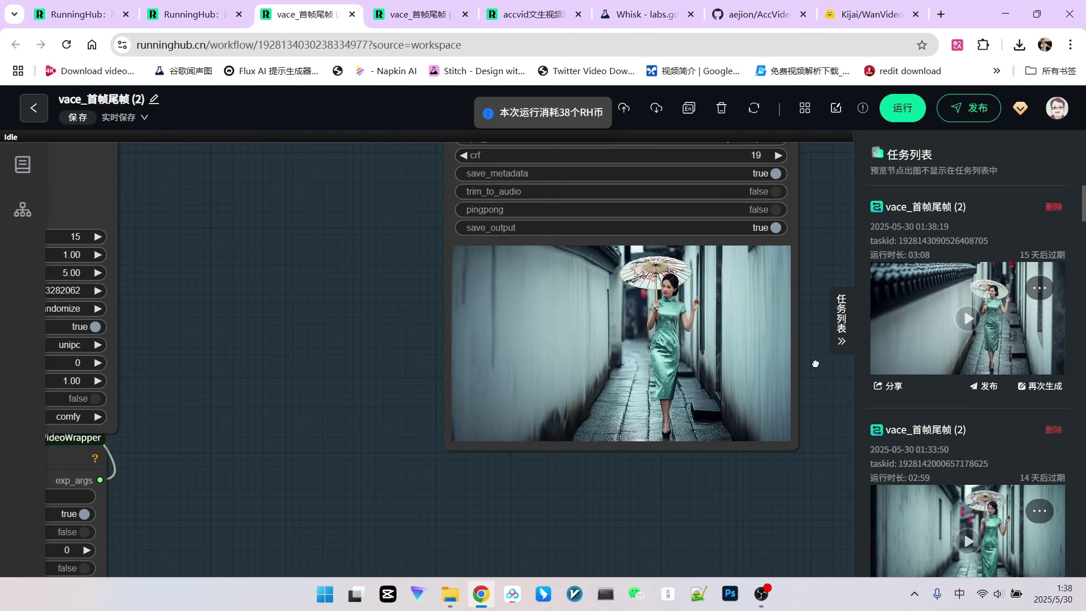
Step: Examine the video produced with the last frame as the VACE reference image
left_click_drag(826, 303, 781, 367)
scroll(782, 367, "up", 2)
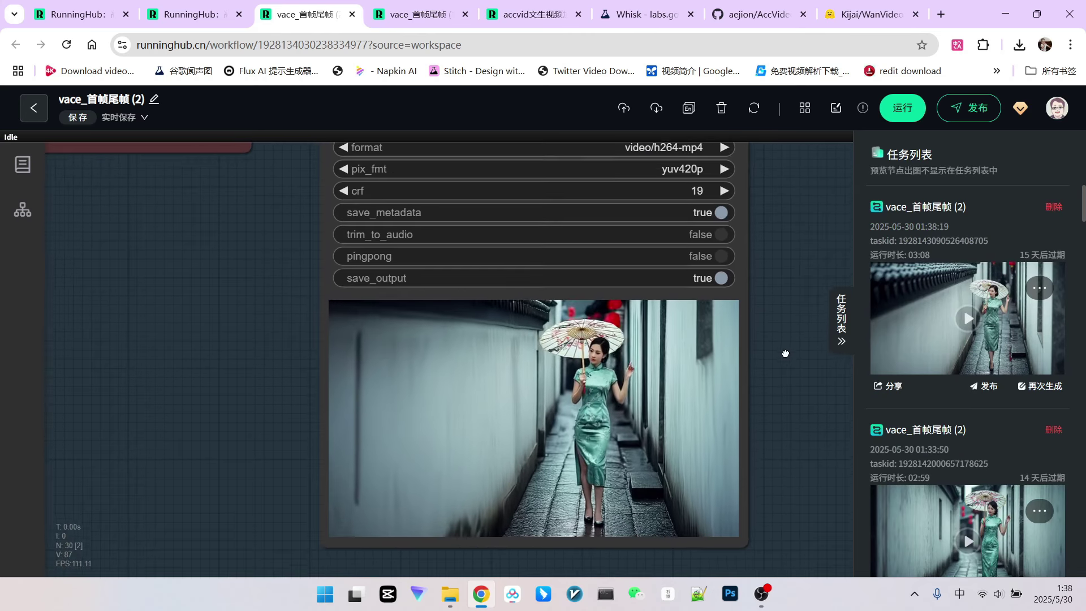
scroll(390, 394, "down", 5)
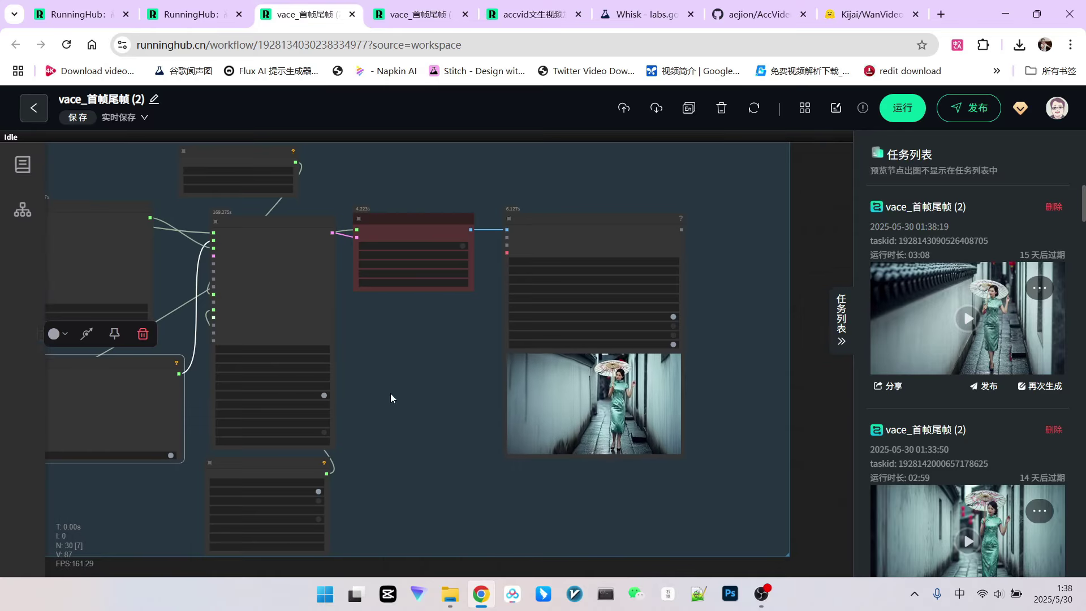
Step: Examine the woman's pose and the alley details up close in the last-frame Load Image preview
scroll(298, 380, "up", 5)
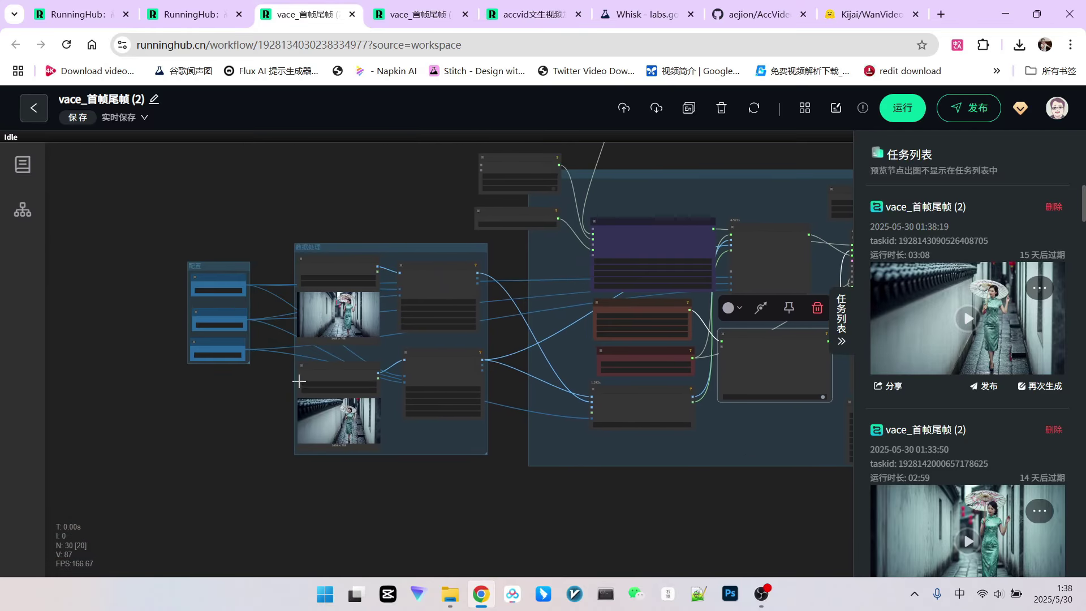
scroll(298, 346, "down", 3)
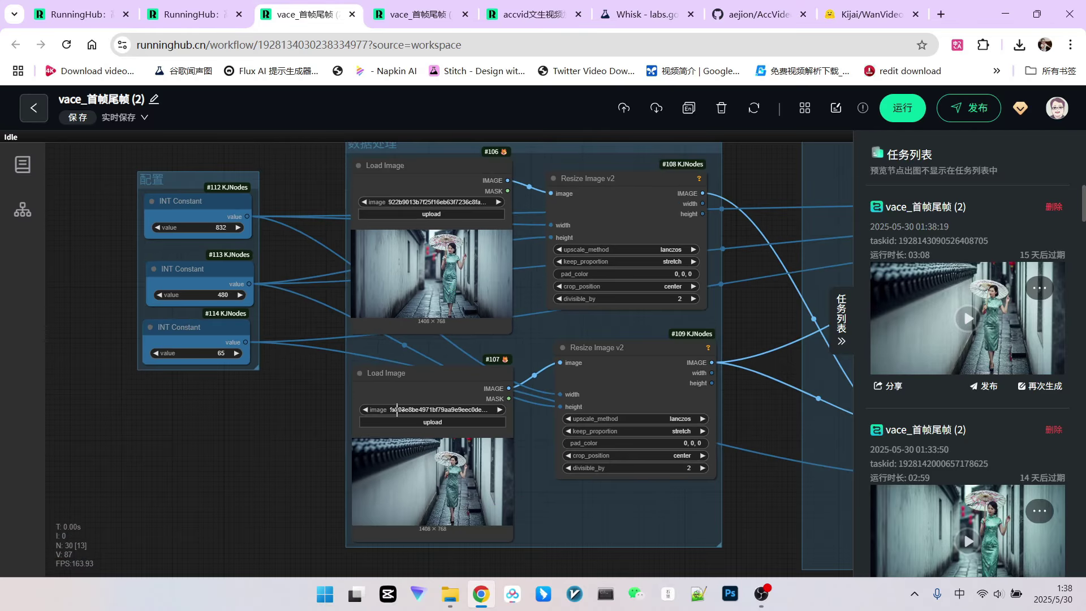
scroll(299, 346, "up", 8)
scroll(518, 343, "up", 2)
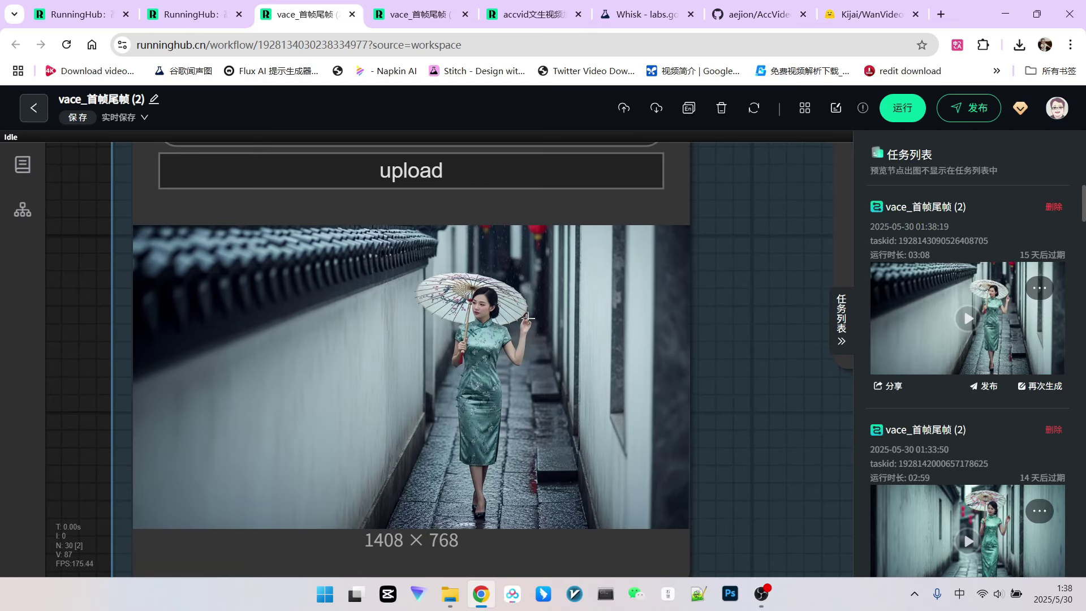
scroll(477, 313, "up", 3)
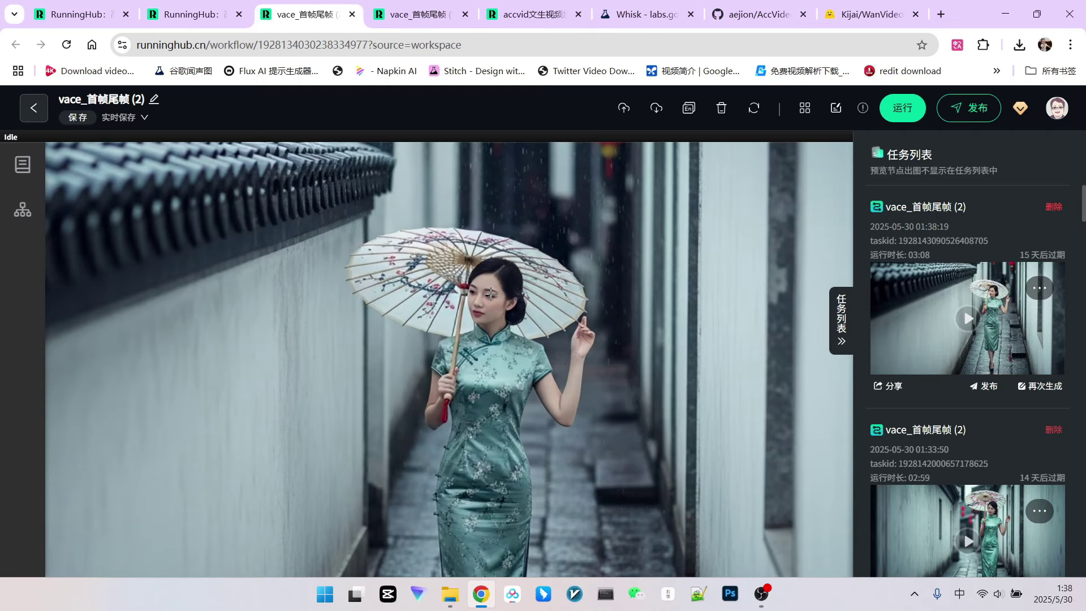
scroll(491, 293, "down", 1)
scroll(505, 296, "down", 2)
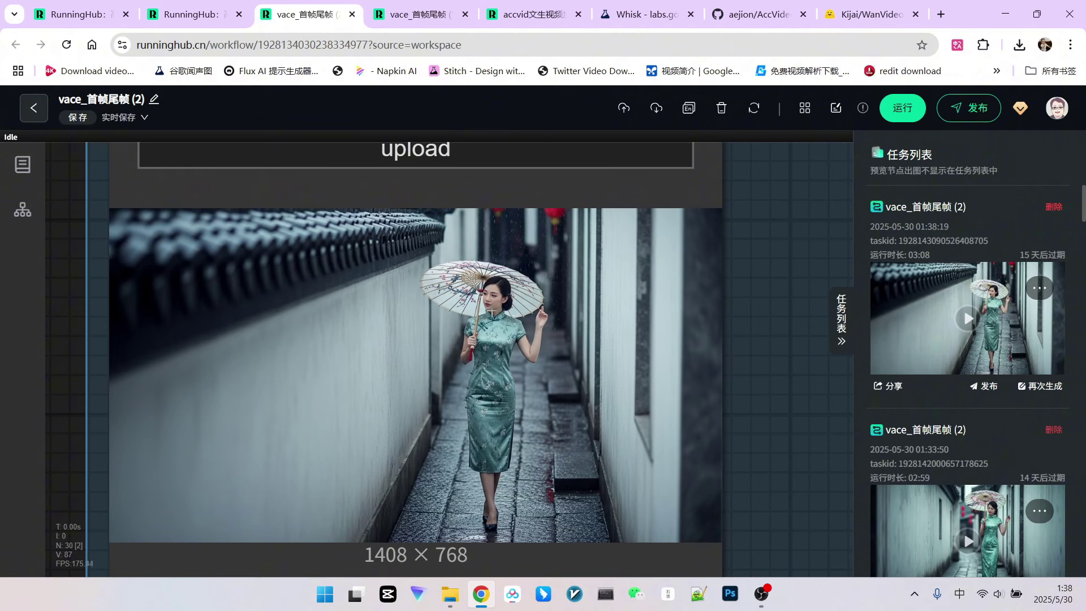
scroll(492, 312, "down", 2)
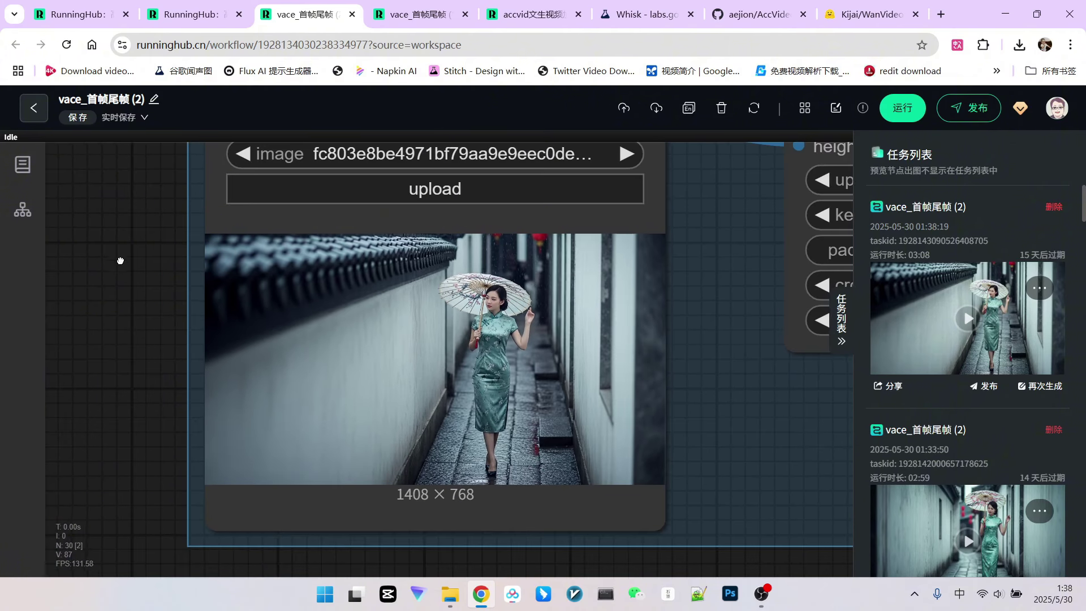
Step: Compare the last-frame Load Image node with the first-frame one and the INT Constant nodes in the 配置 group
left_click_drag(121, 259, 134, 400)
left_click_drag(145, 308, 210, 285)
scroll(159, 357, "down", 2)
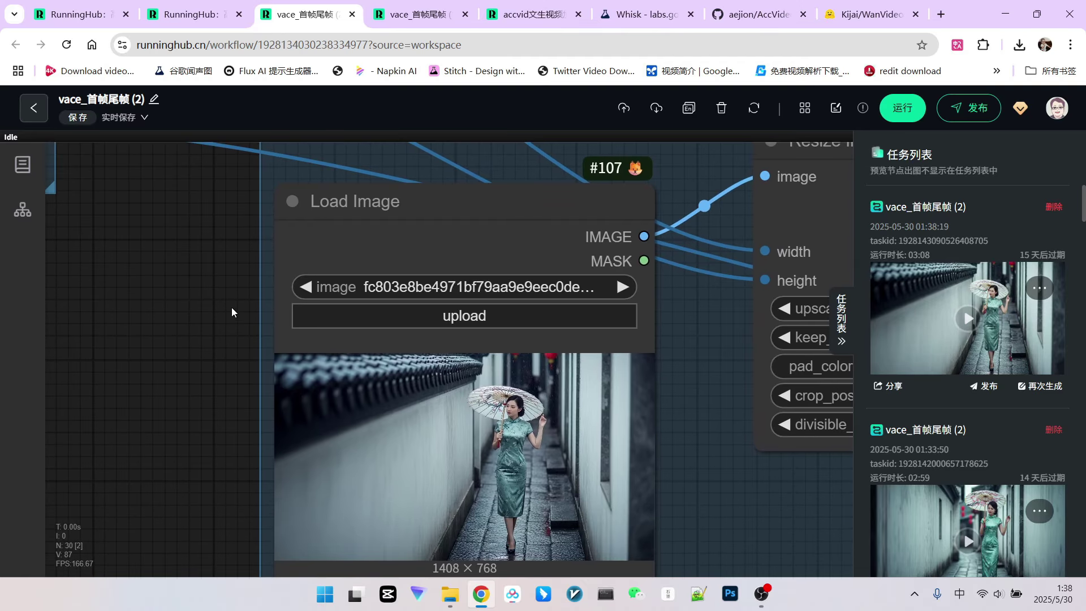
scroll(232, 307, "down", 1)
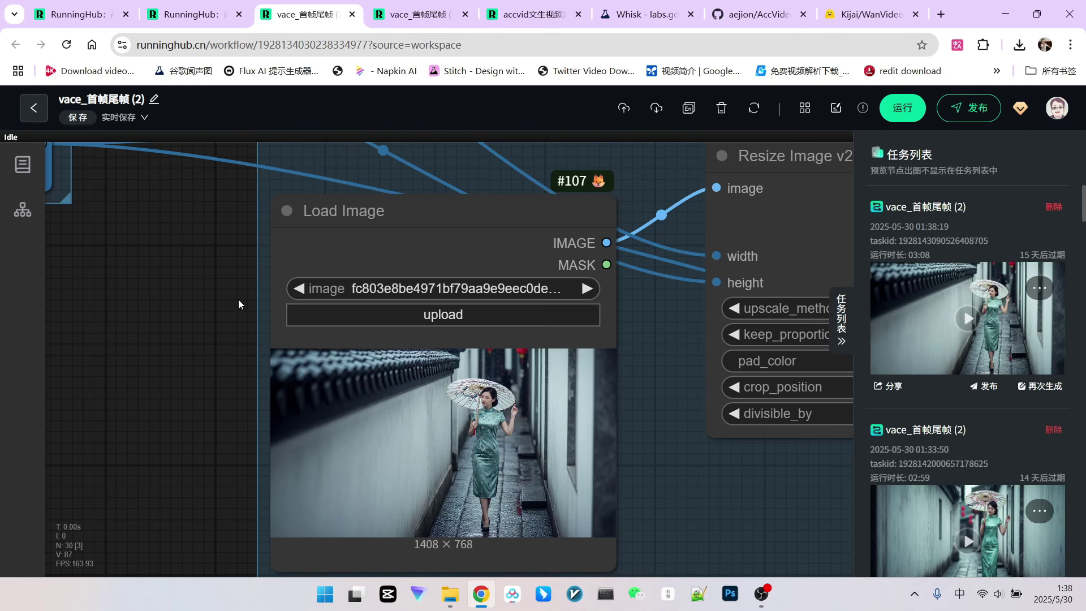
scroll(244, 249, "down", 1)
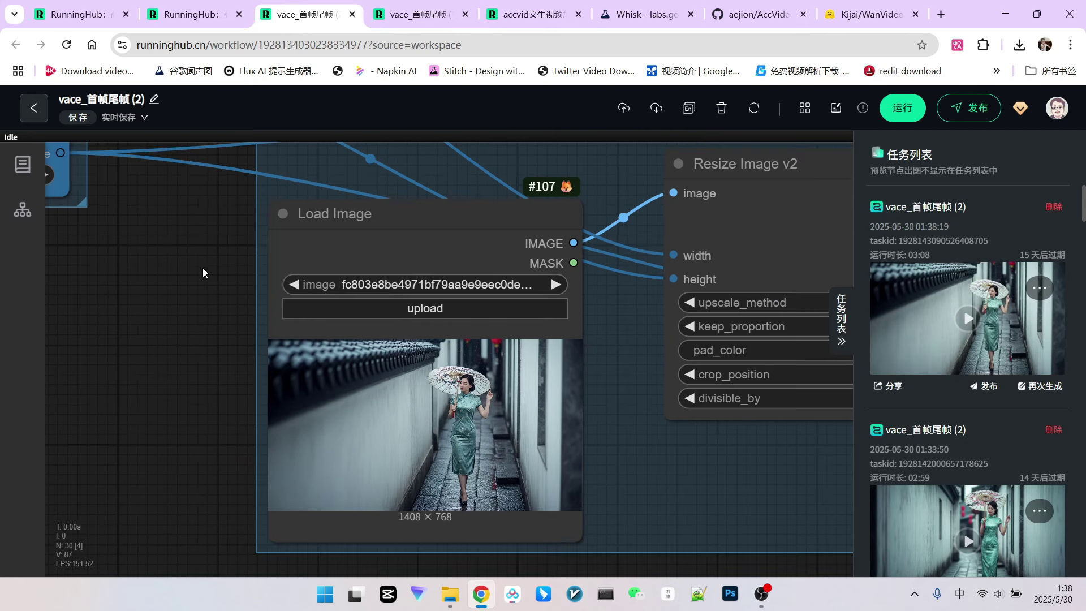
left_click_drag(202, 267, 288, 375)
scroll(222, 304, "down", 2)
scroll(287, 370, "down", 2)
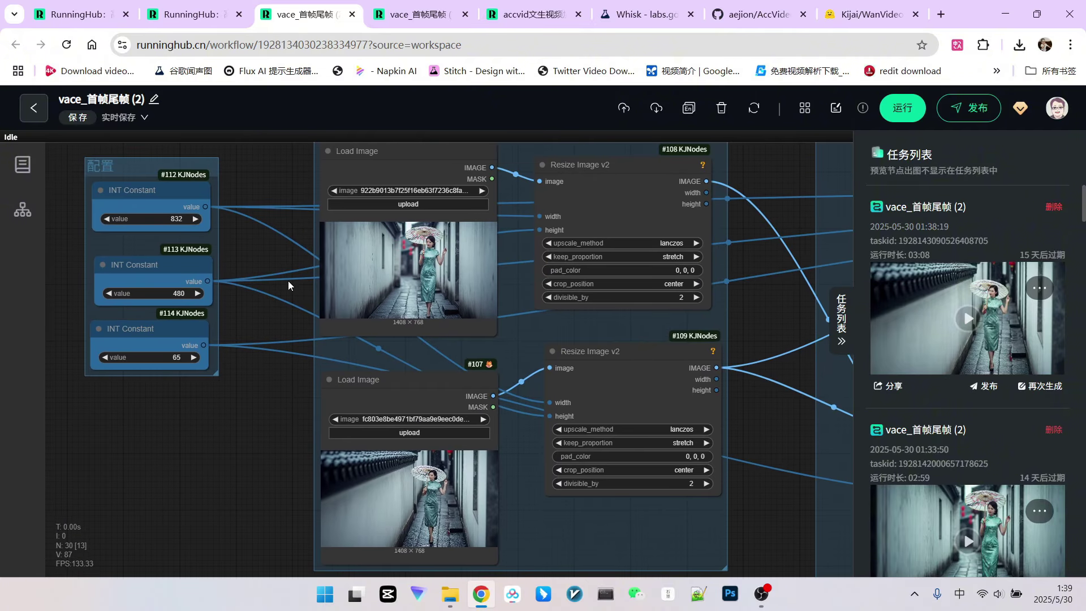
scroll(283, 413, "up", 3)
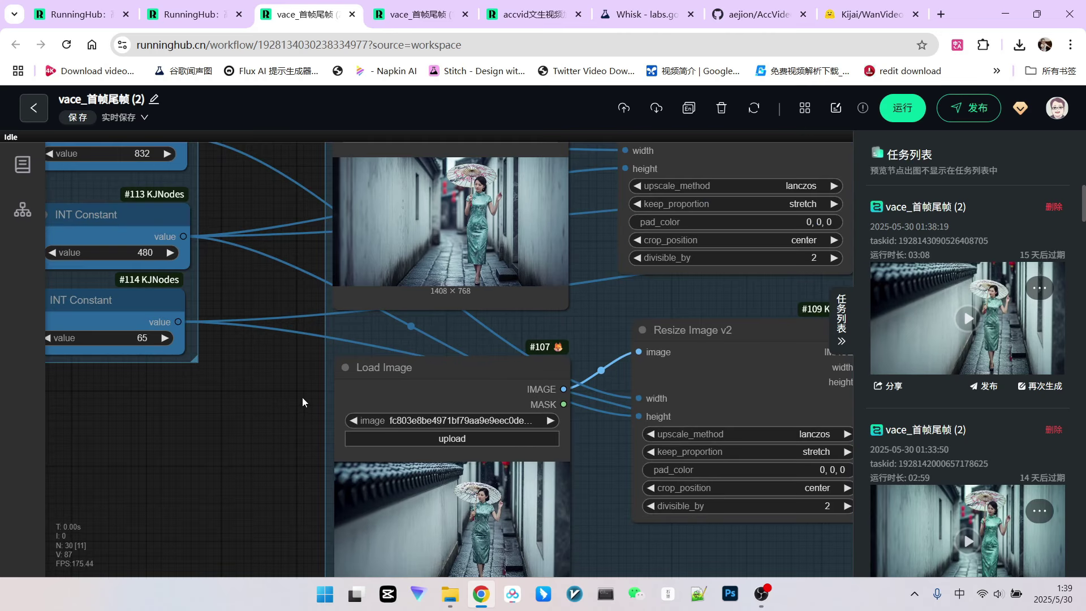
Step: Switch to Whisk and review its 主题, 场景 and 样式 image slots and its seed and model settings
scroll(294, 386, "down", 2)
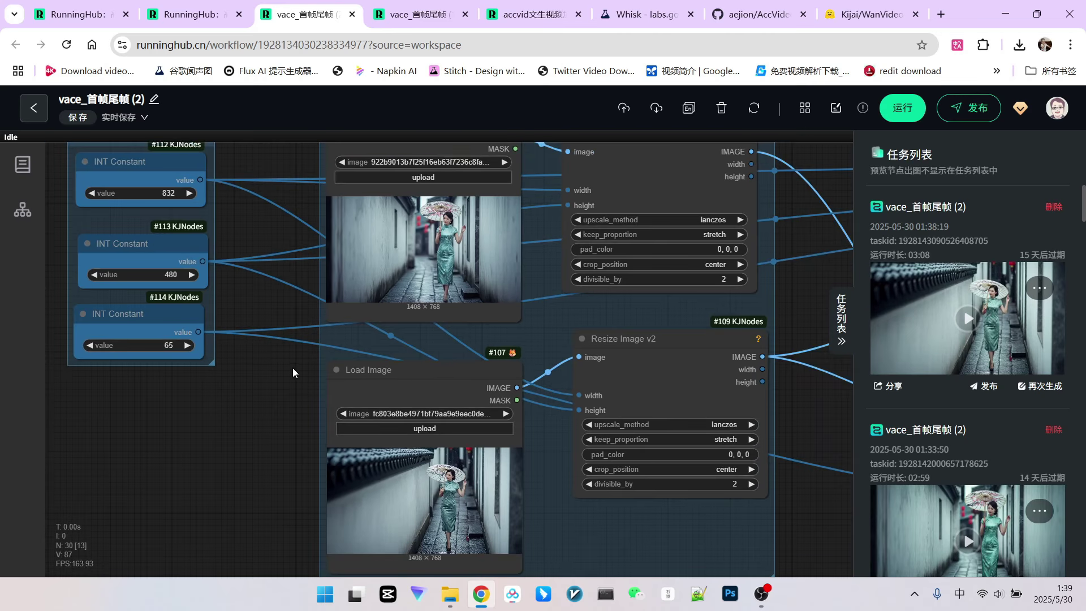
scroll(292, 368, "down", 3)
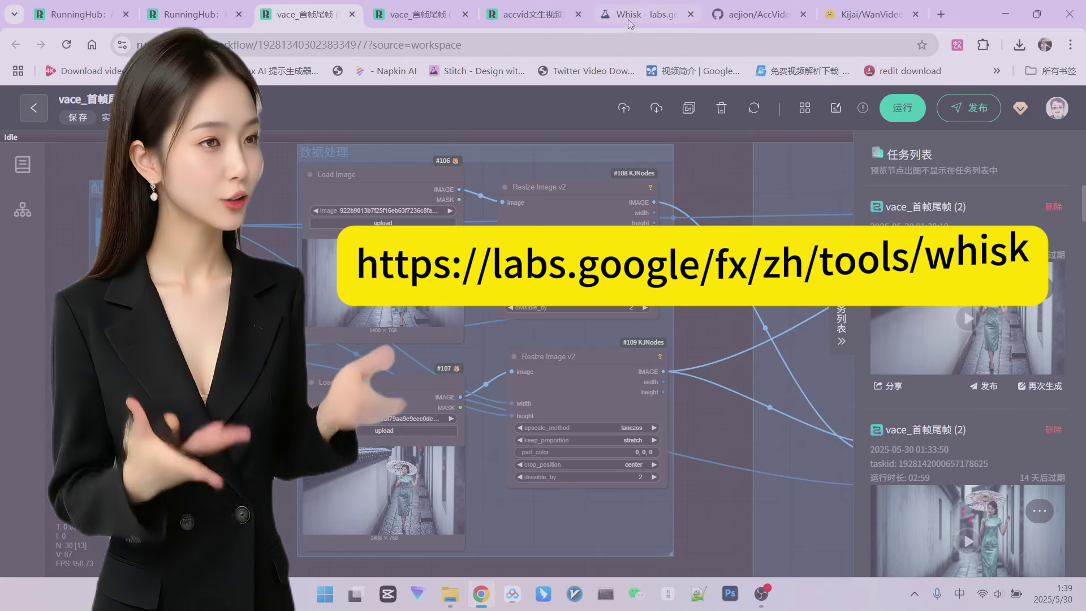
left_click(629, 21)
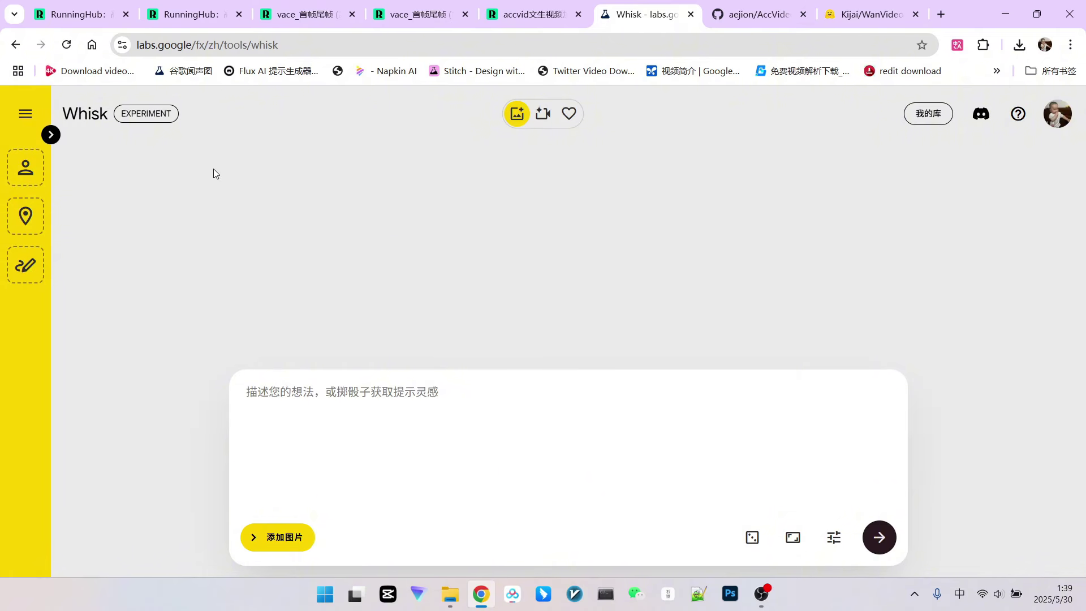
left_click(58, 136)
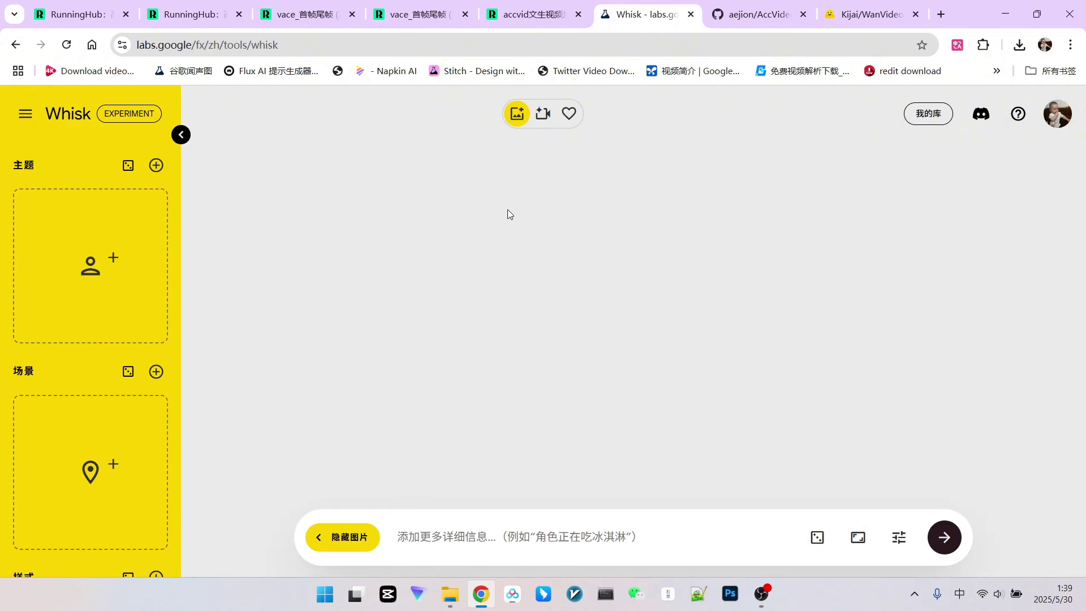
scroll(124, 283, "down", 3)
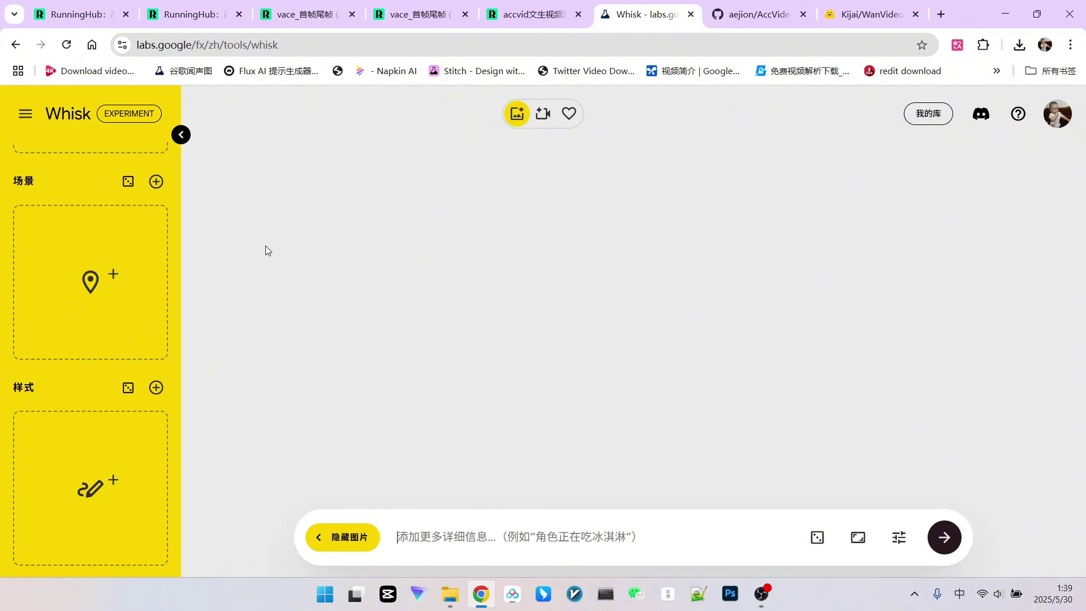
scroll(93, 186, "up", 3)
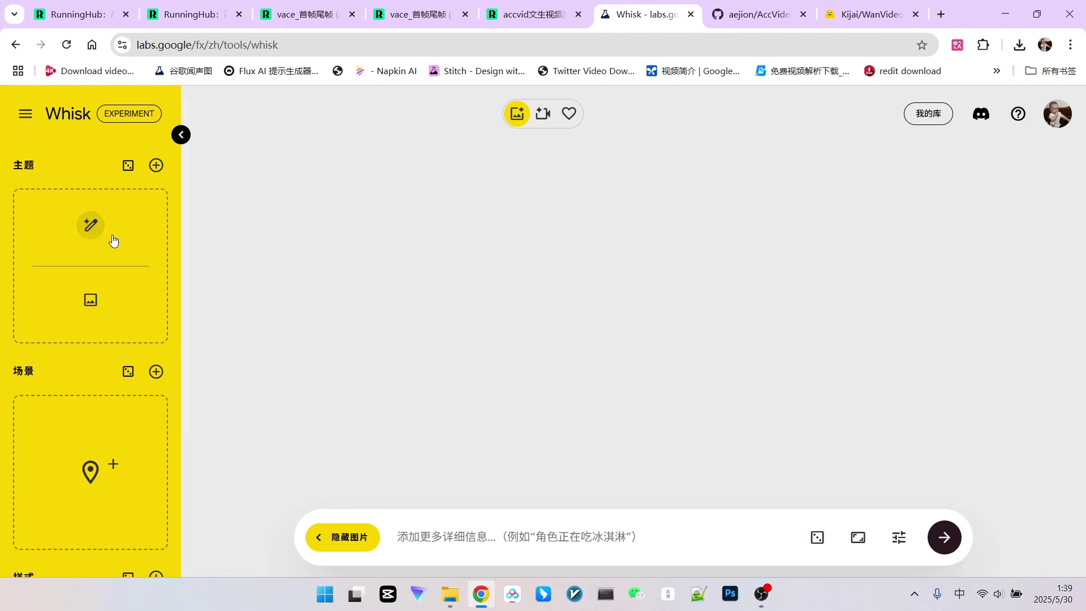
scroll(100, 430, "down", 3)
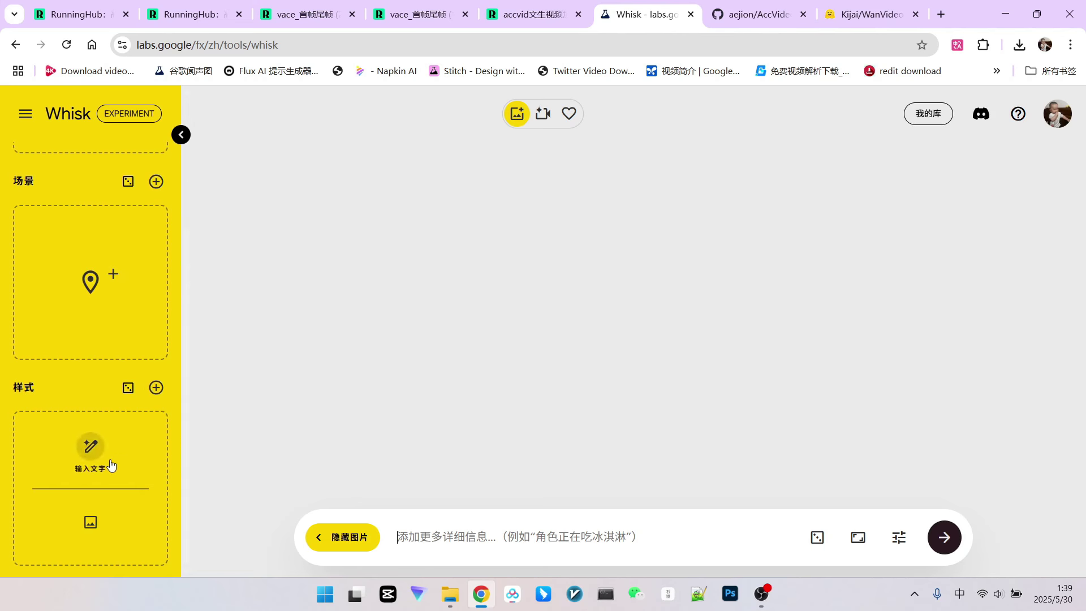
left_click(181, 135)
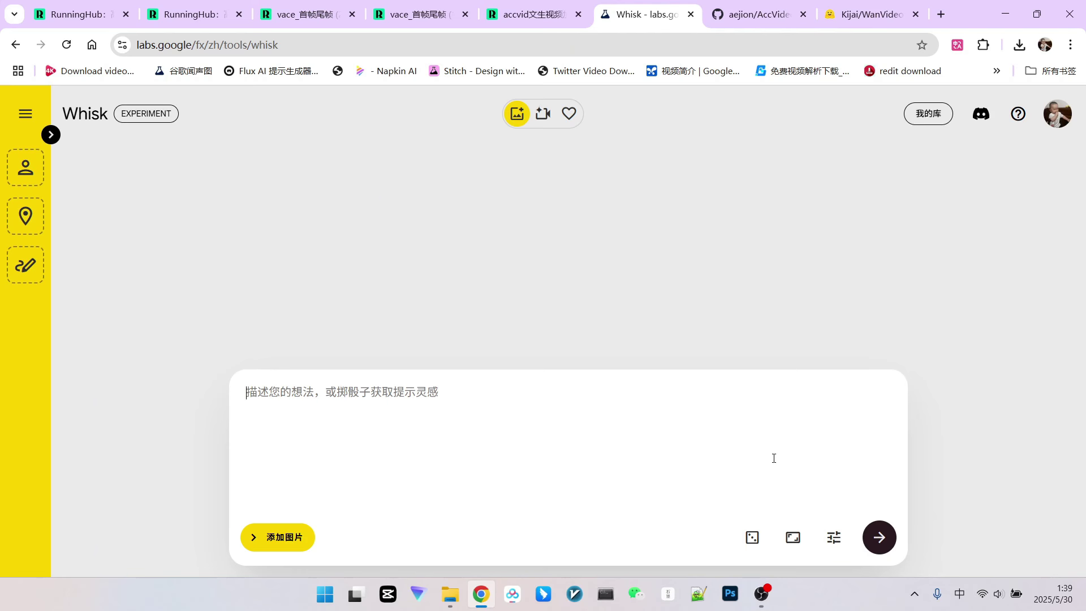
left_click(833, 538)
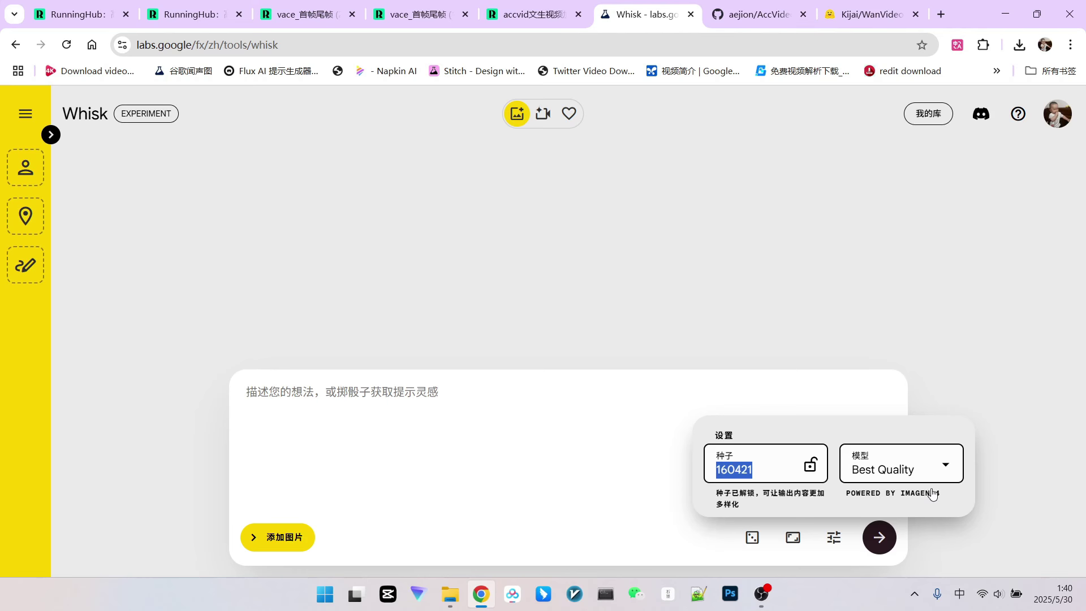
left_click(879, 308)
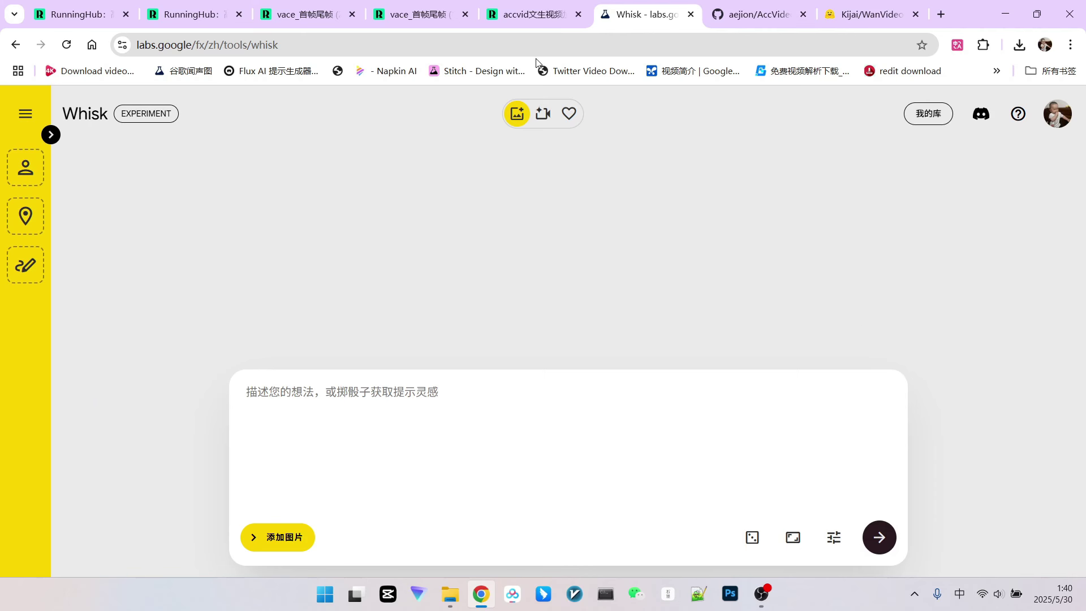
Step: Copy the whole positive prompt from the CLIP Text Encode node in the accvid文生视频加速 workflow
left_click(486, 20)
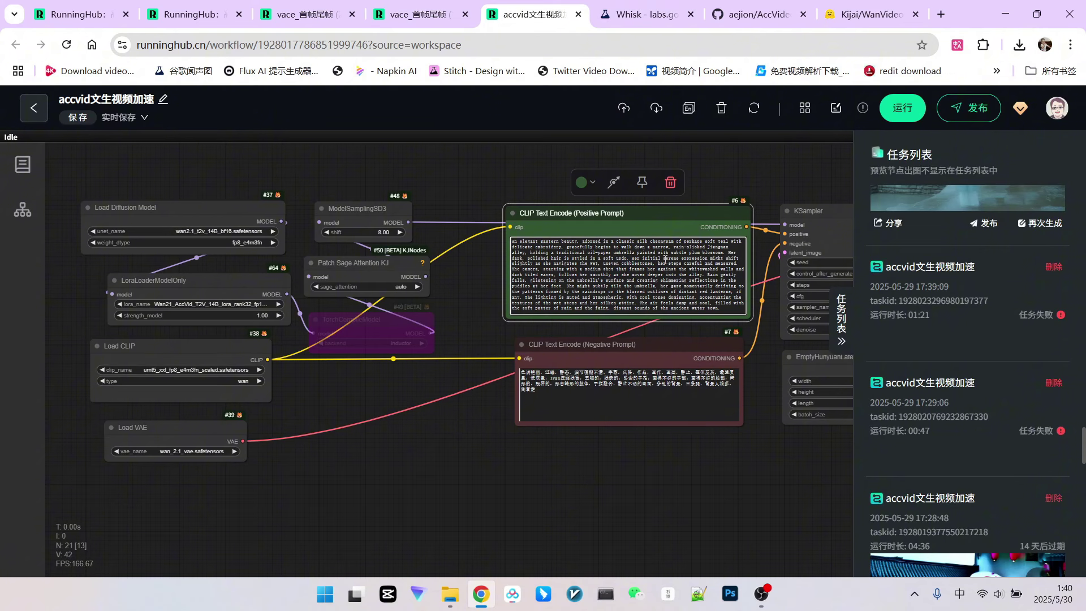
triple_click(663, 249)
key("ctrl+c")
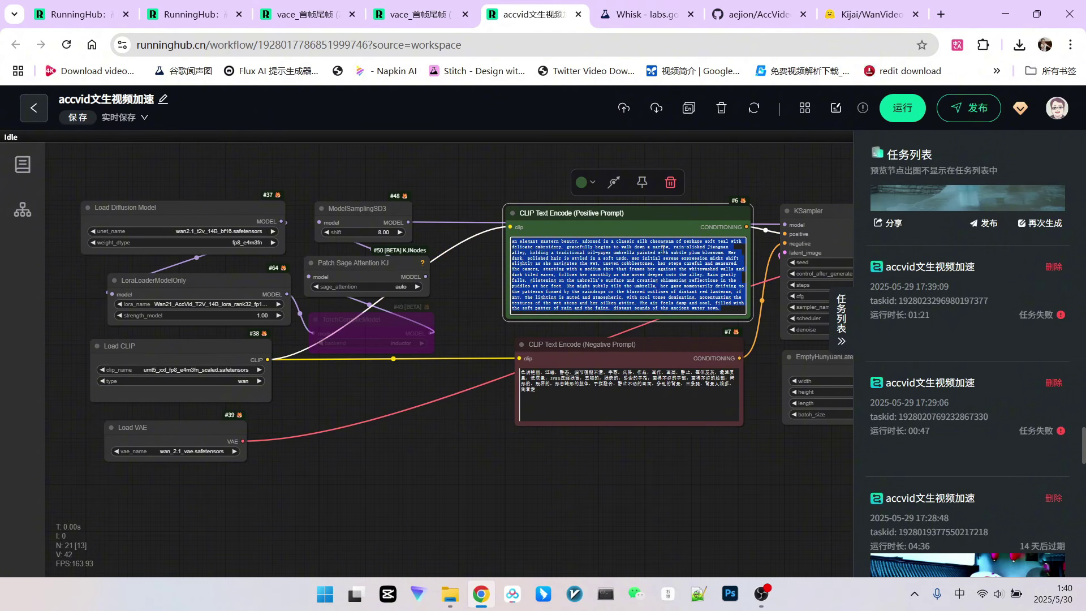
Step: Paste the copied cheongsam prompt into Whisk and generate a first pair of images
left_click(637, 16)
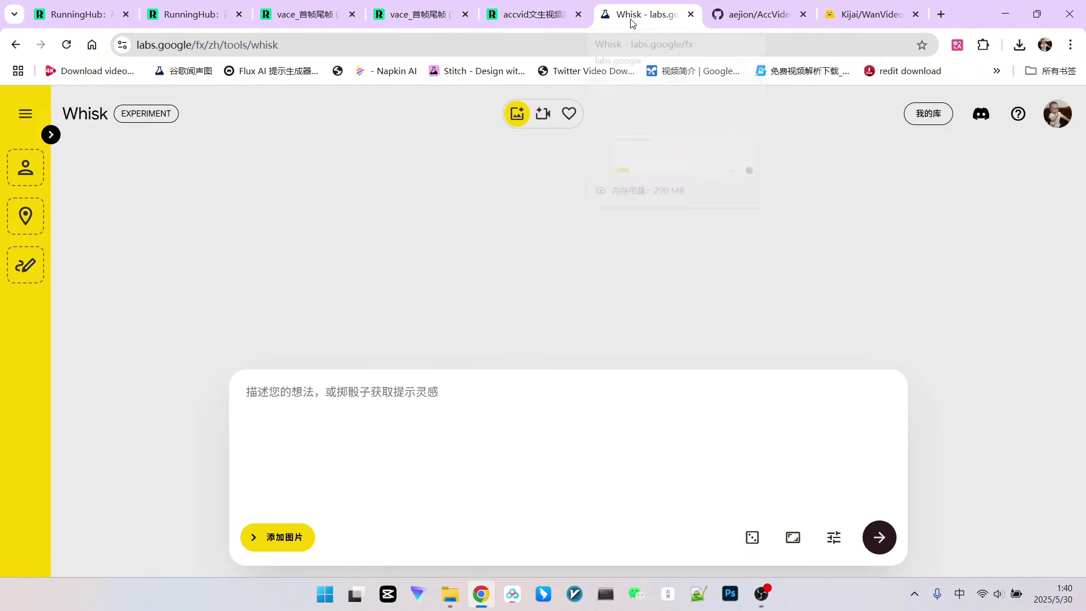
left_click(441, 412)
key("ctrl+v")
scroll(678, 424, "up", 1)
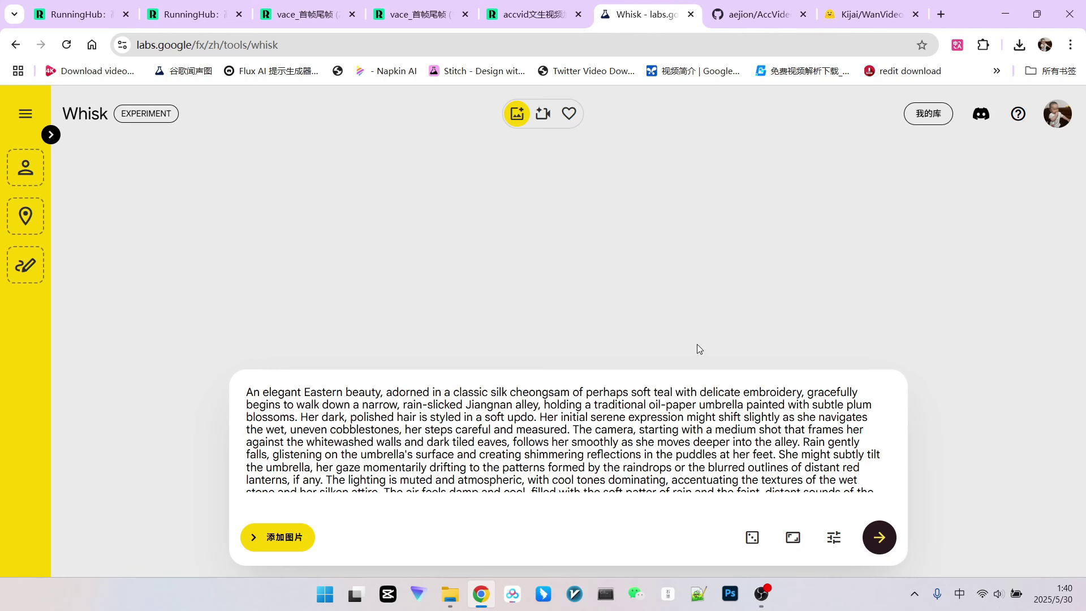
left_click(878, 538)
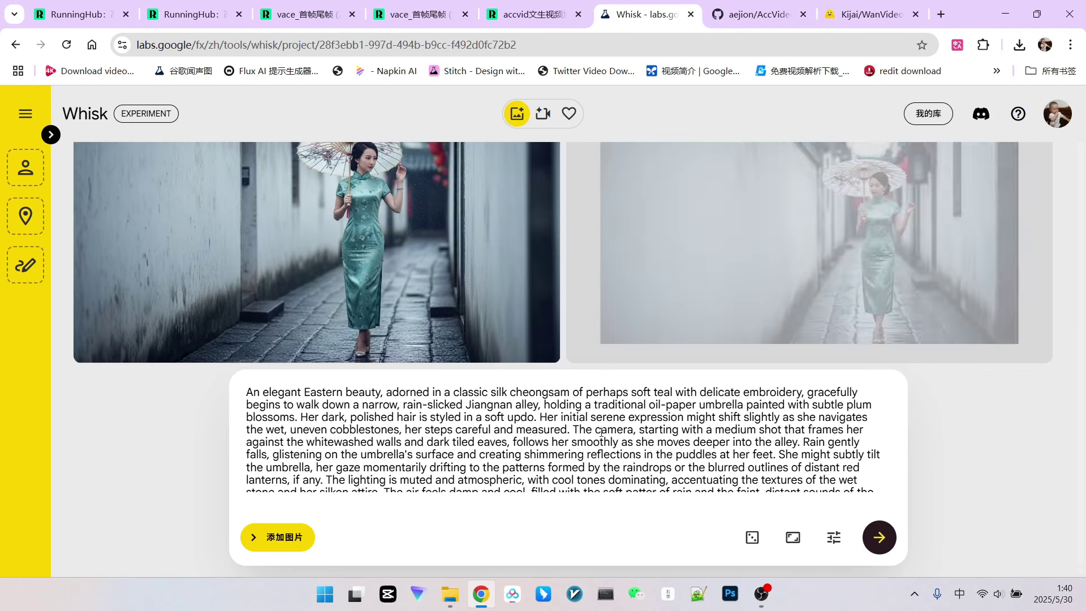
mouse_move(603, 281)
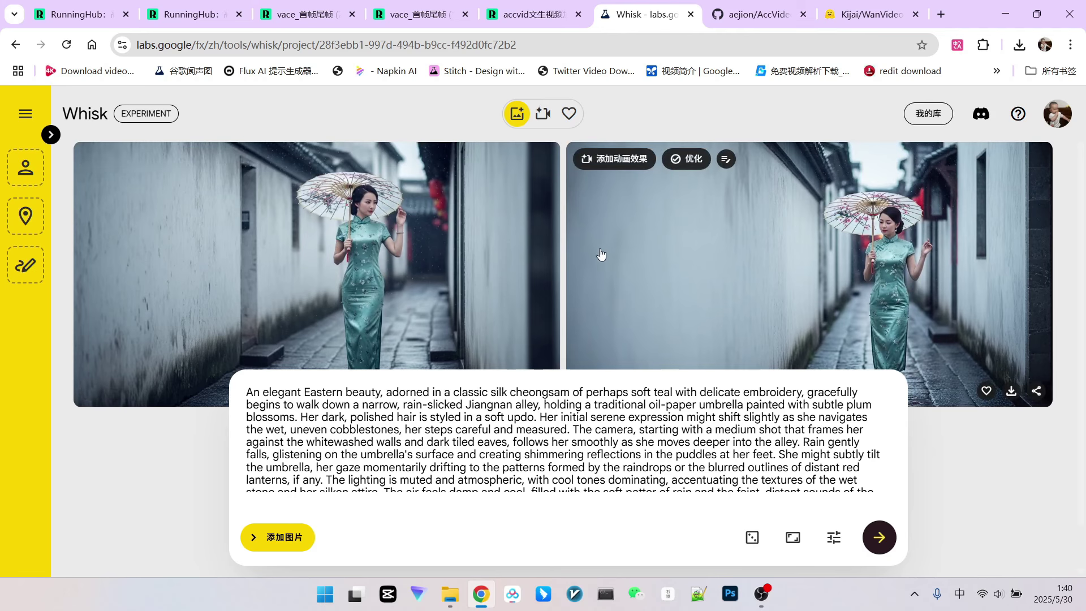
Step: Generate two more image pairs from the same Whisk prompt and compare the woman and alley with the first pair
left_click(882, 543)
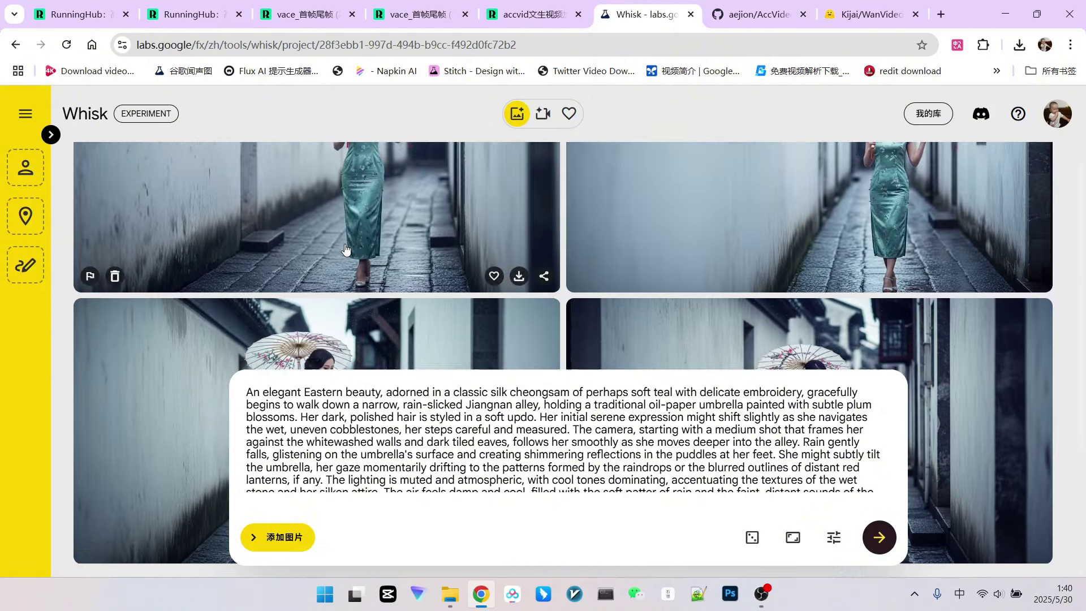
scroll(509, 240, "up", 4)
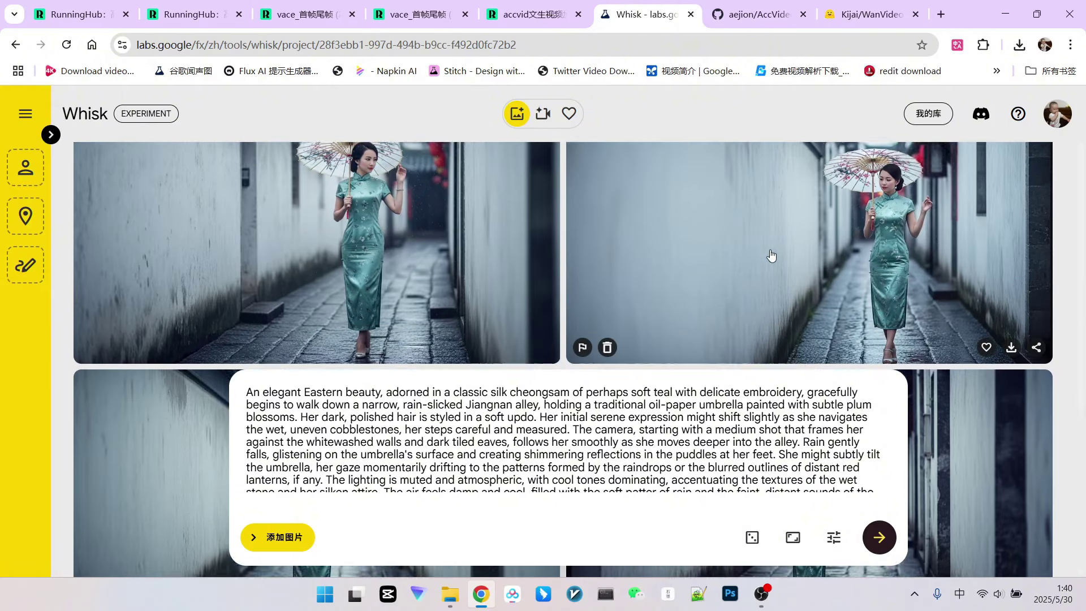
scroll(548, 235, "down", 5)
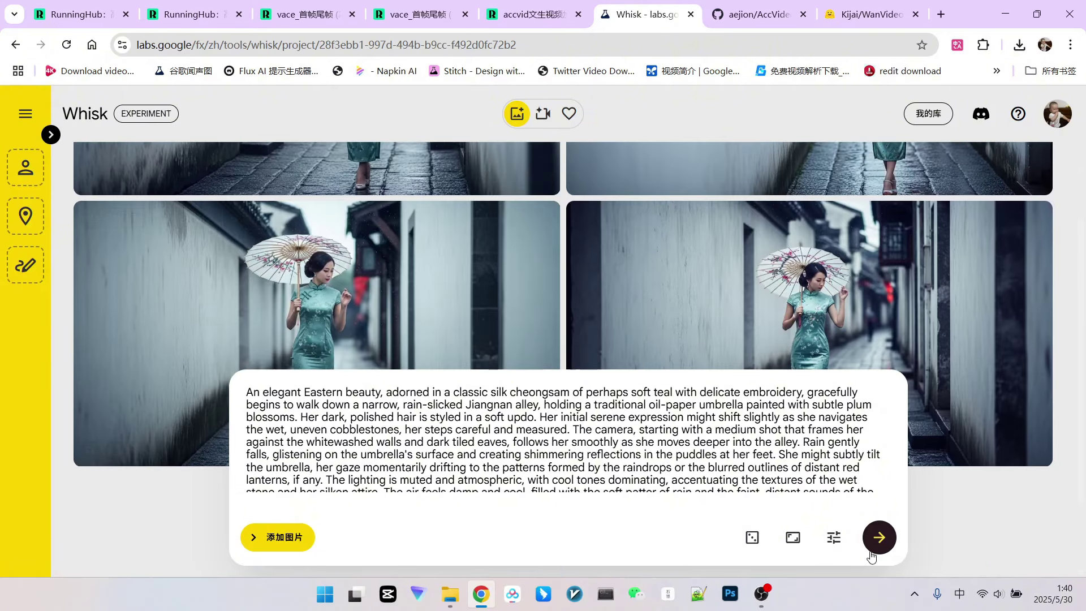
scroll(418, 267, "down", 5)
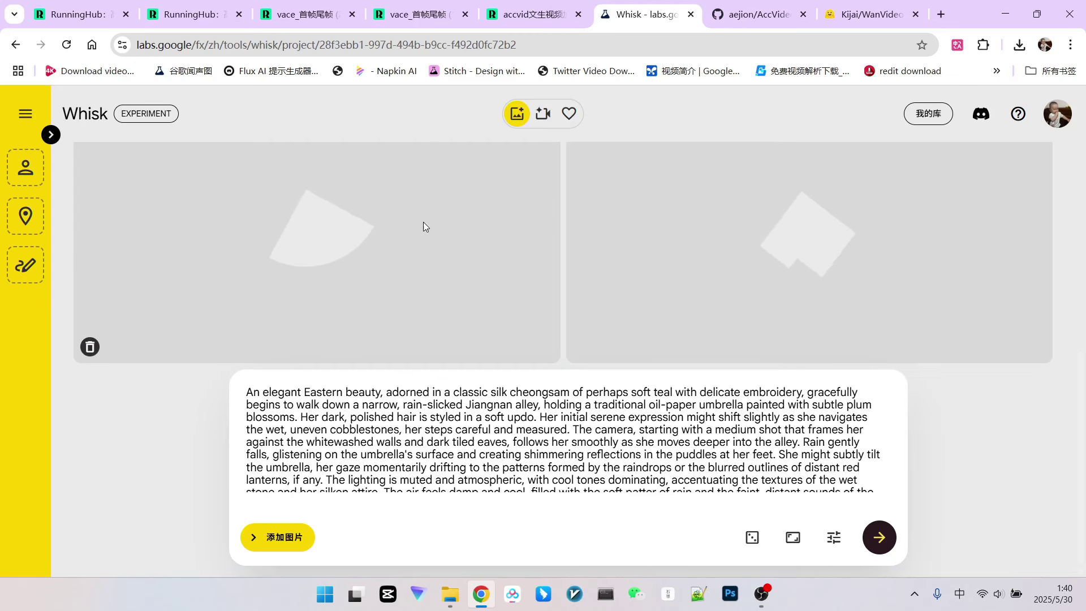
scroll(499, 277, "up", 1)
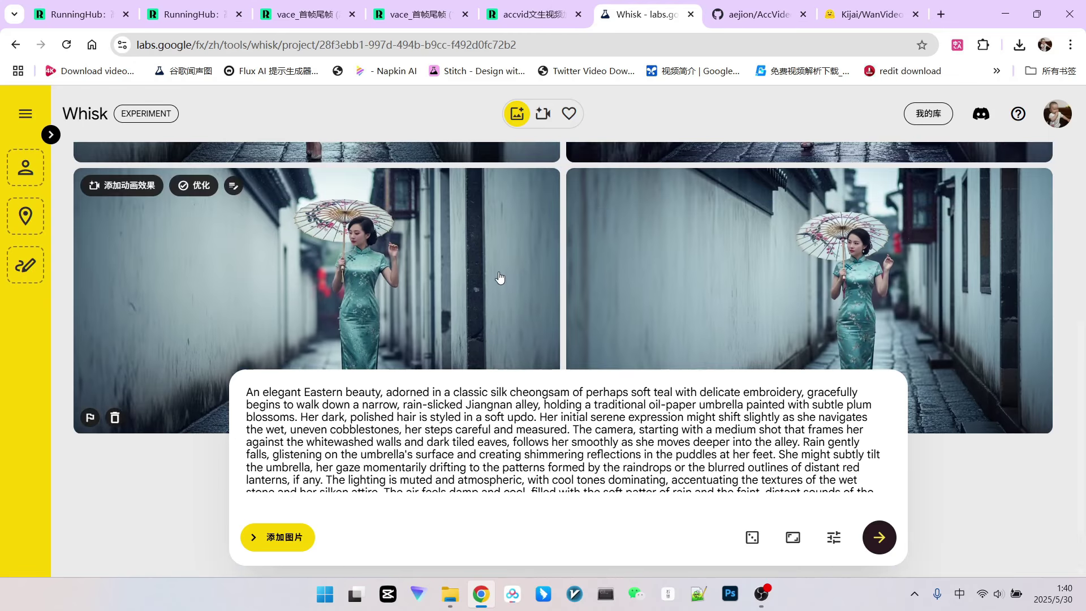
scroll(350, 254, "up", 5)
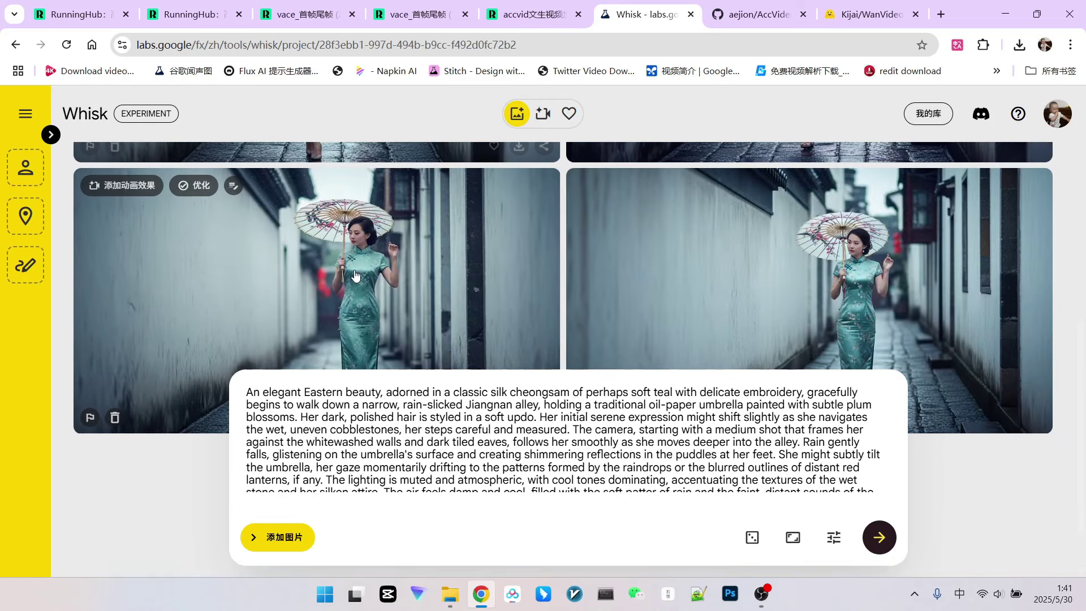
scroll(405, 244, "up", 3)
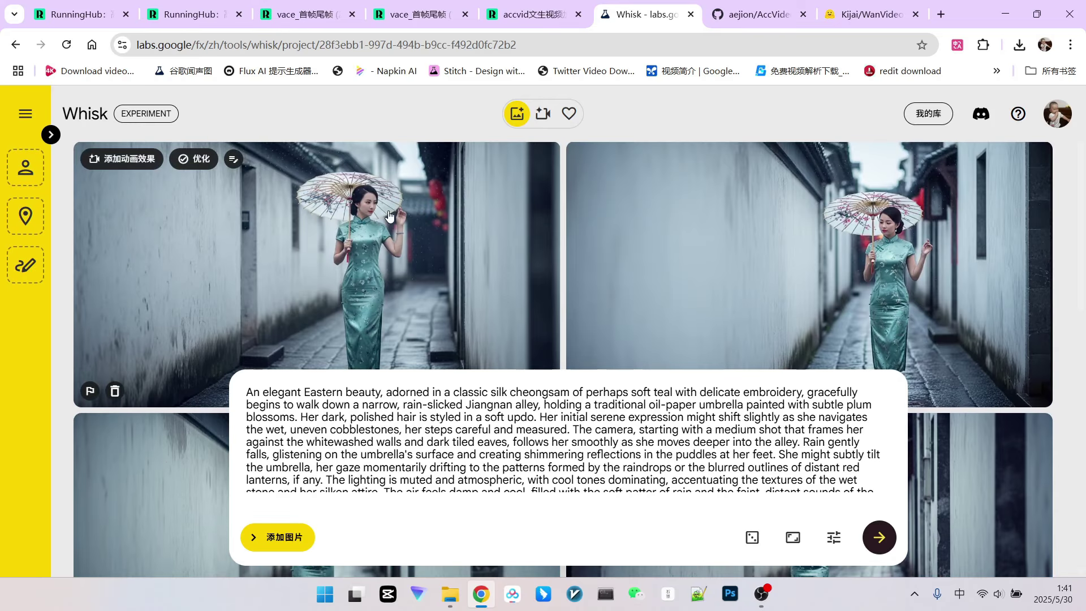
Step: Generate another image pair from the unchanged prompt and compare it with the preceding pair
scroll(865, 350, "down", 3)
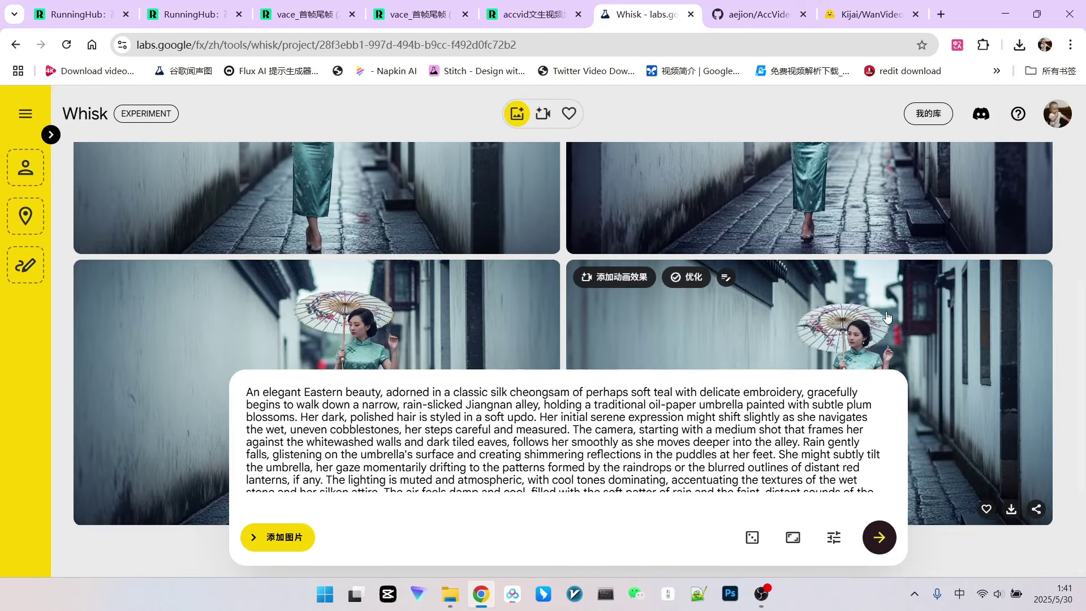
scroll(887, 317, "down", 5)
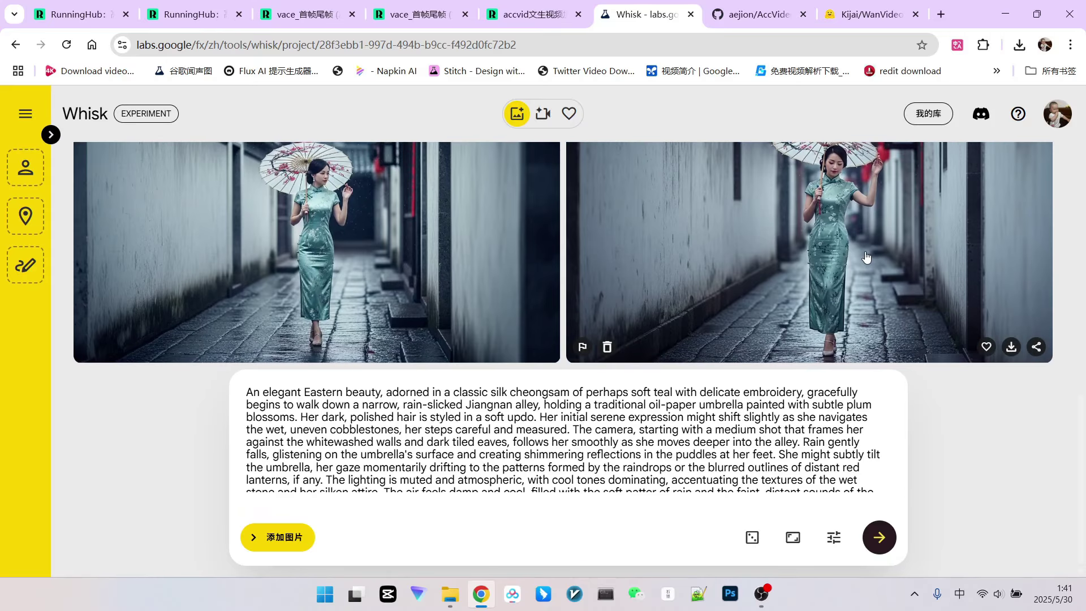
scroll(866, 257, "up", 1)
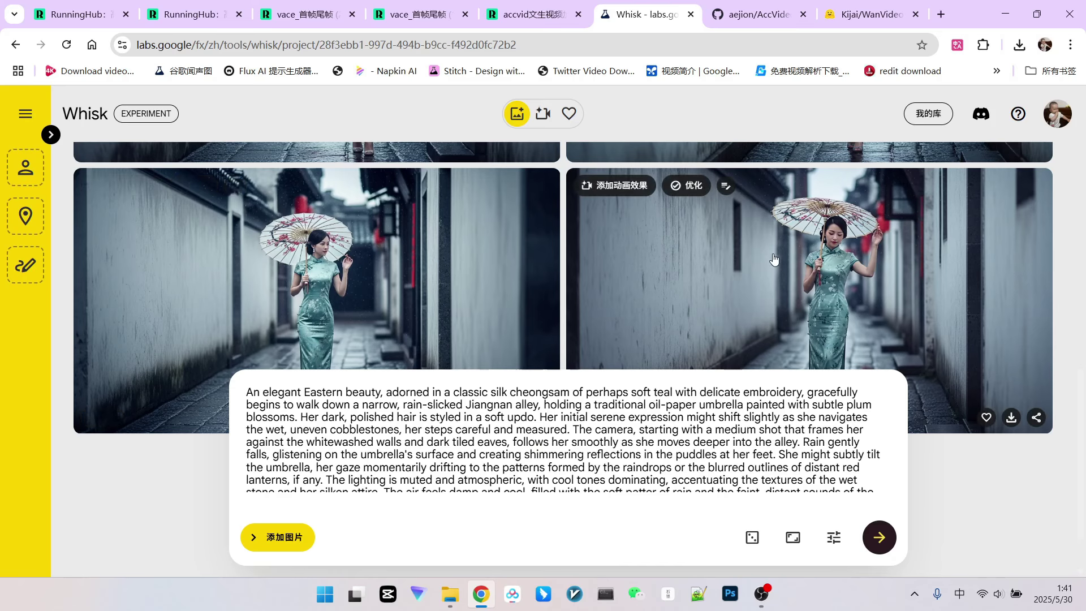
scroll(740, 258, "up", 1)
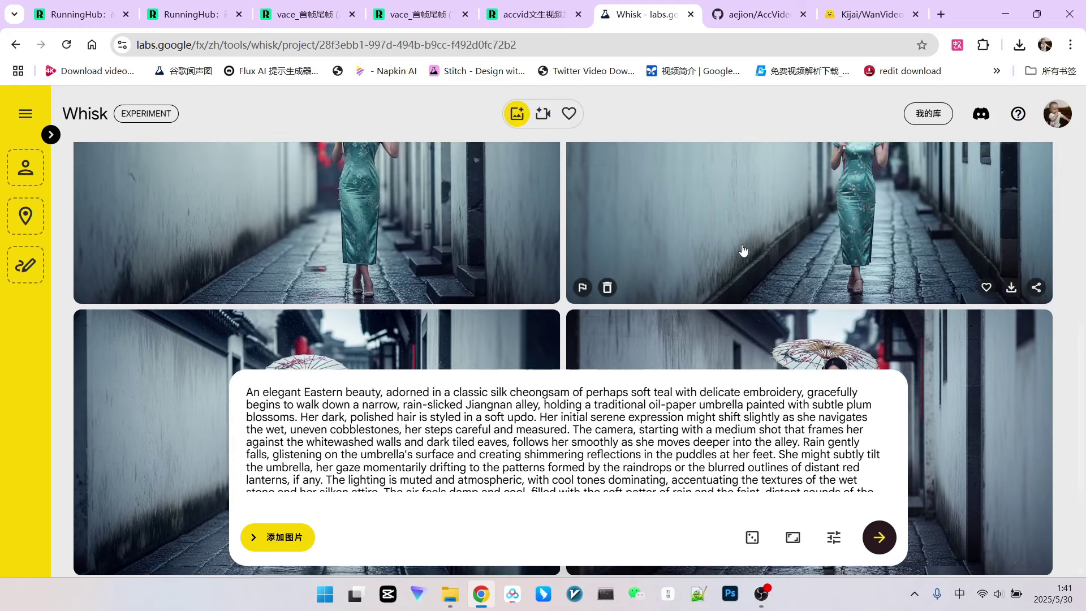
scroll(740, 258, "down", 2)
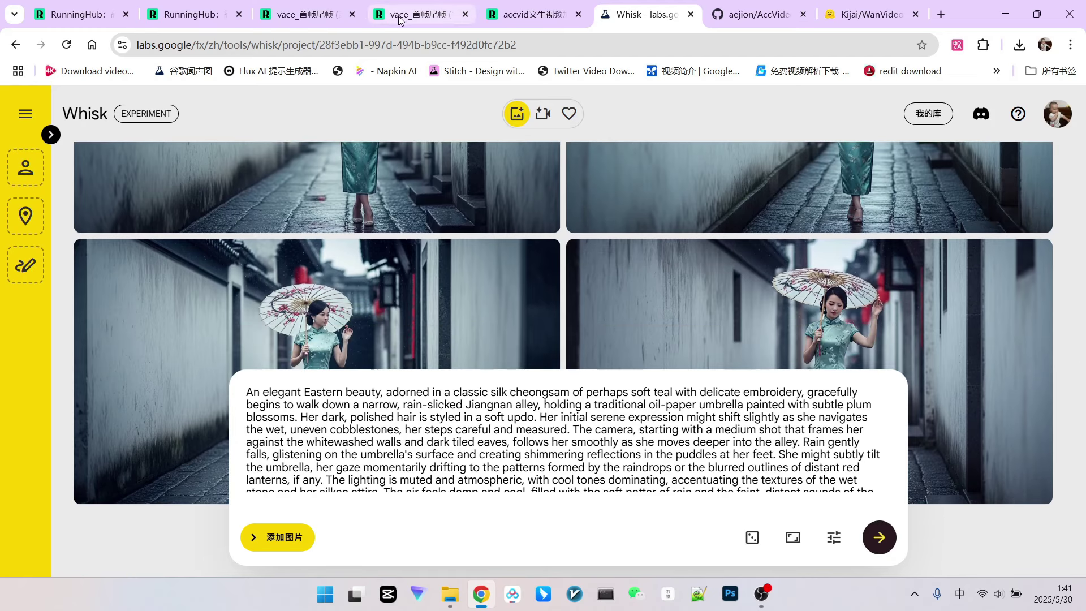
Step: Switch to the vace_首帧尾帧 (1) workflow and locate the Auto Crop Faces node fed by the last-frame Load Image
left_click(310, 22)
left_click(419, 15)
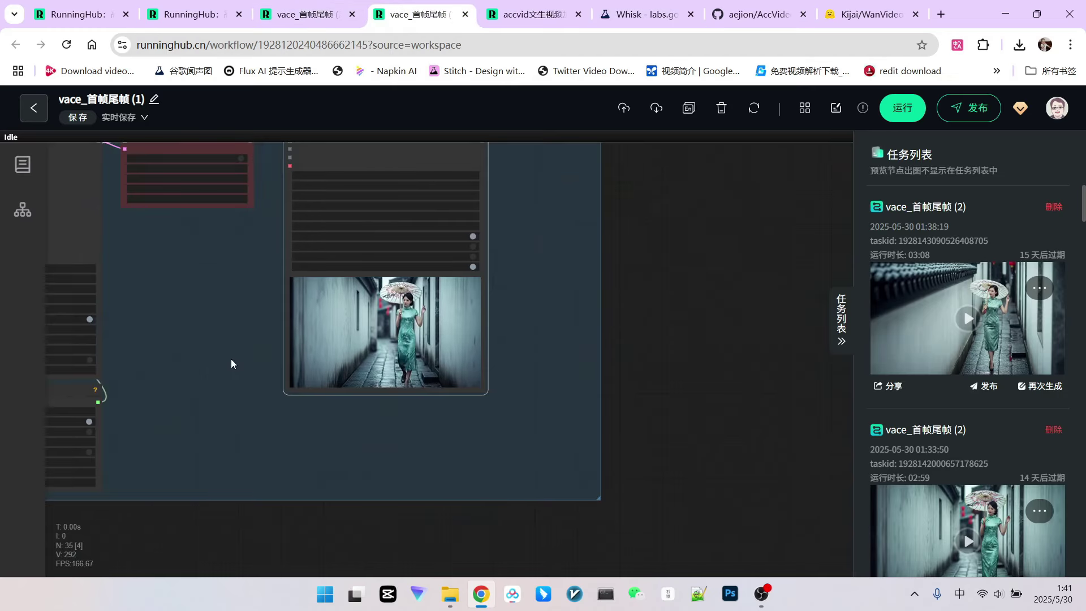
left_click_drag(231, 358, 750, 347)
scroll(293, 249, "up", 6)
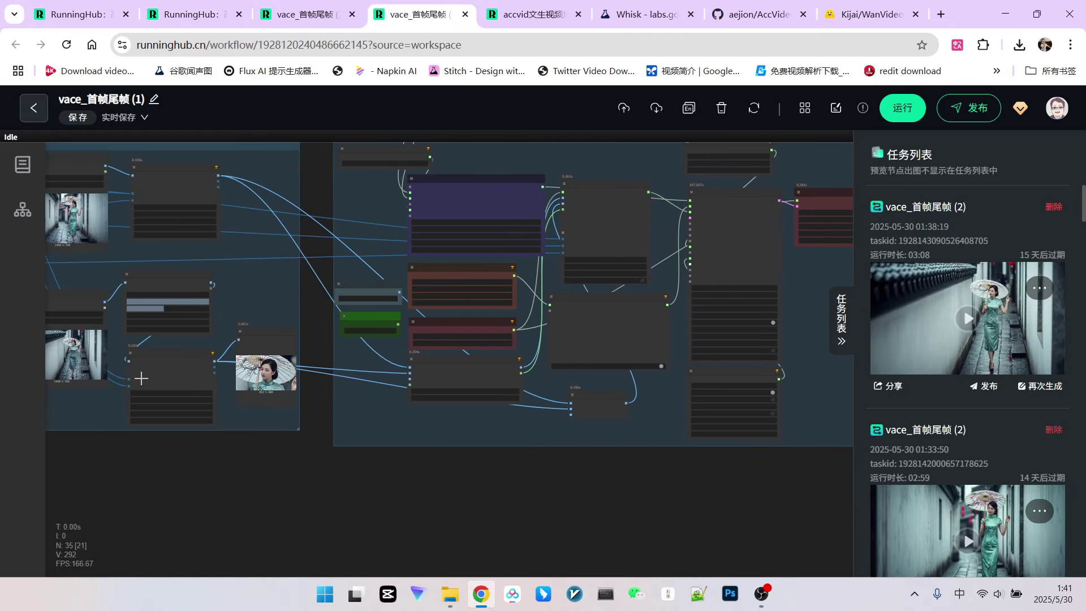
scroll(215, 290, "up", 2)
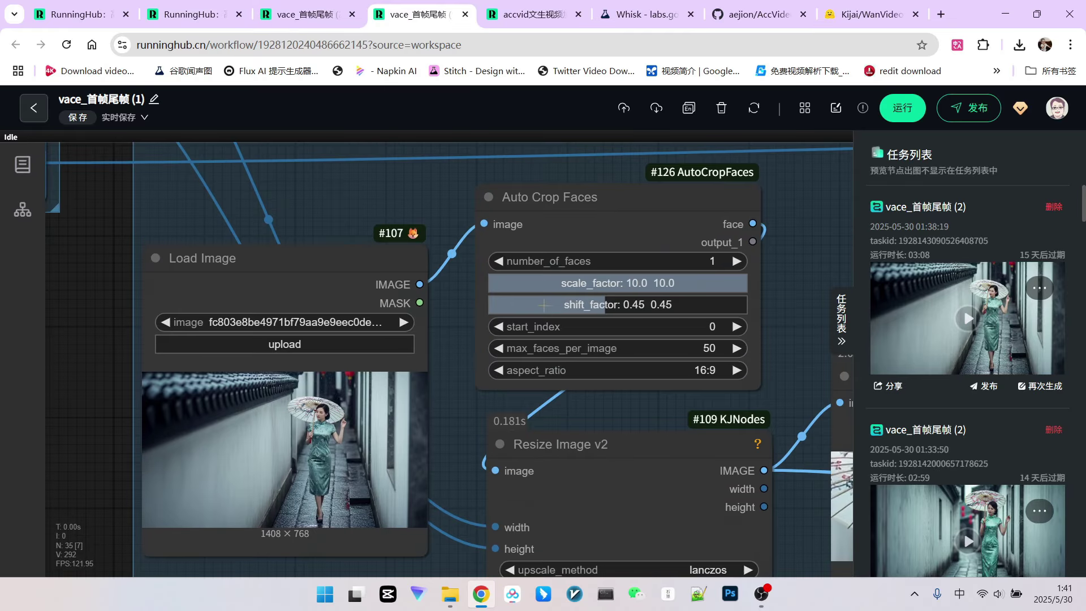
left_click_drag(410, 198, 356, 236)
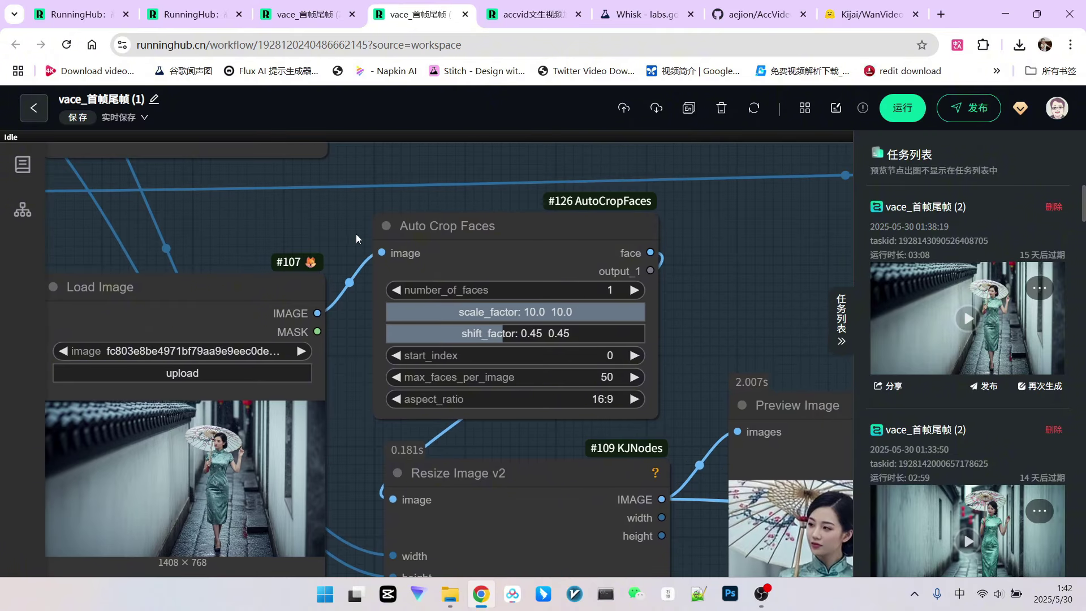
Step: Examine the Auto Crop Faces scale, shift and aspect ratio settings and the cropped face in the Preview Image node
mouse_move(452, 231)
left_mouse_down()
mouse_move(441, 229)
mouse_move(458, 227)
left_mouse_up()
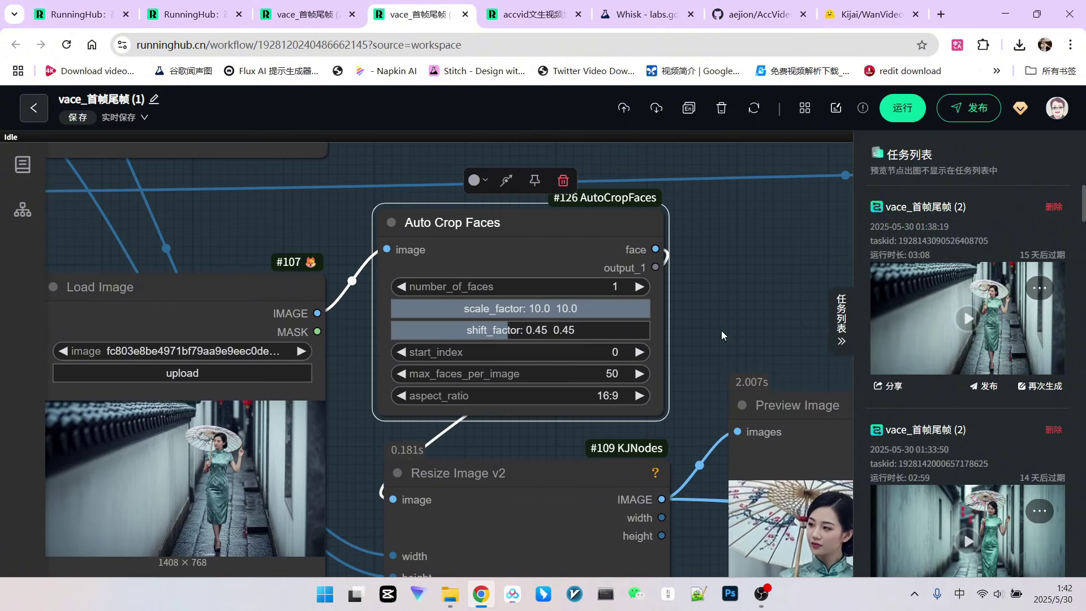
left_click_drag(724, 335, 656, 303)
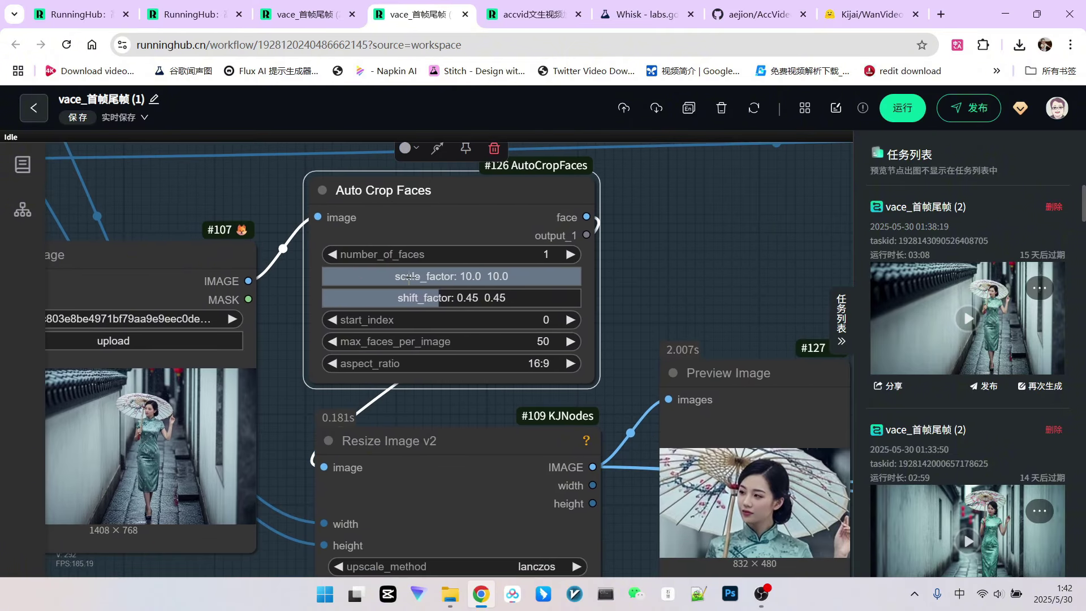
left_click_drag(676, 281, 571, 147)
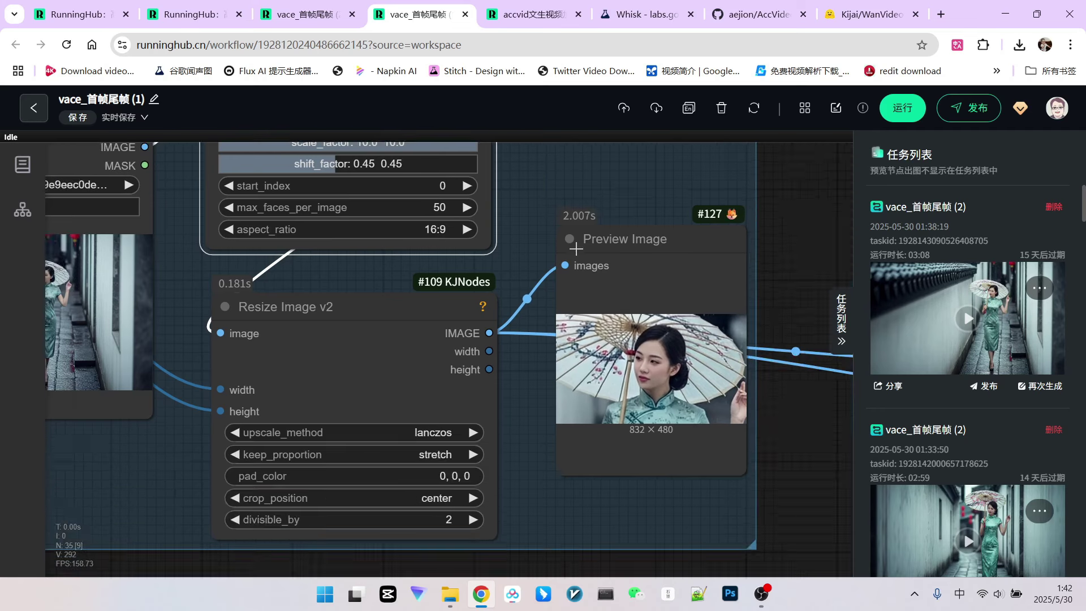
Step: Examine how the cropped face passes from Auto Crop Faces through Resize Image v2 to Preview Image and the WanVideo VACE end-frame input
scroll(577, 249, "down", 2)
scroll(622, 340, "up", 3)
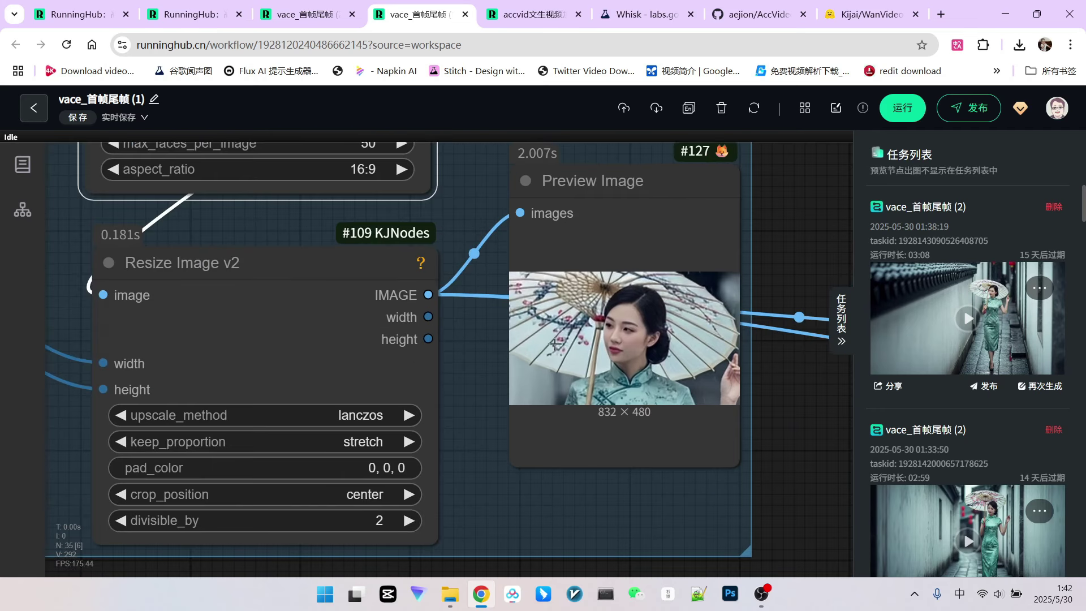
left_click_drag(456, 196, 497, 325)
scroll(399, 301, "up", 3)
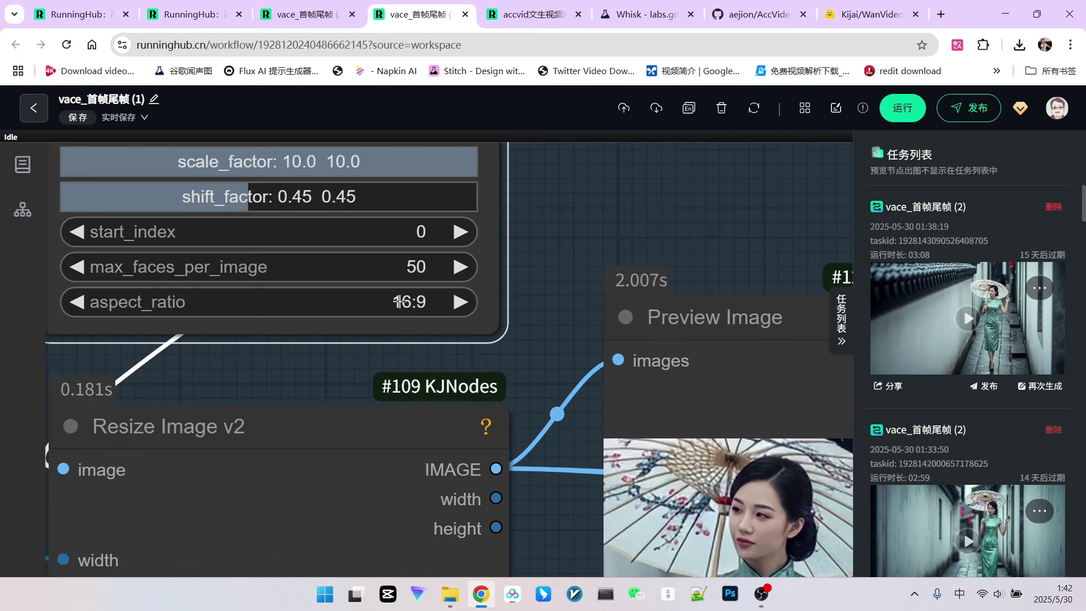
scroll(475, 296, "down", 4)
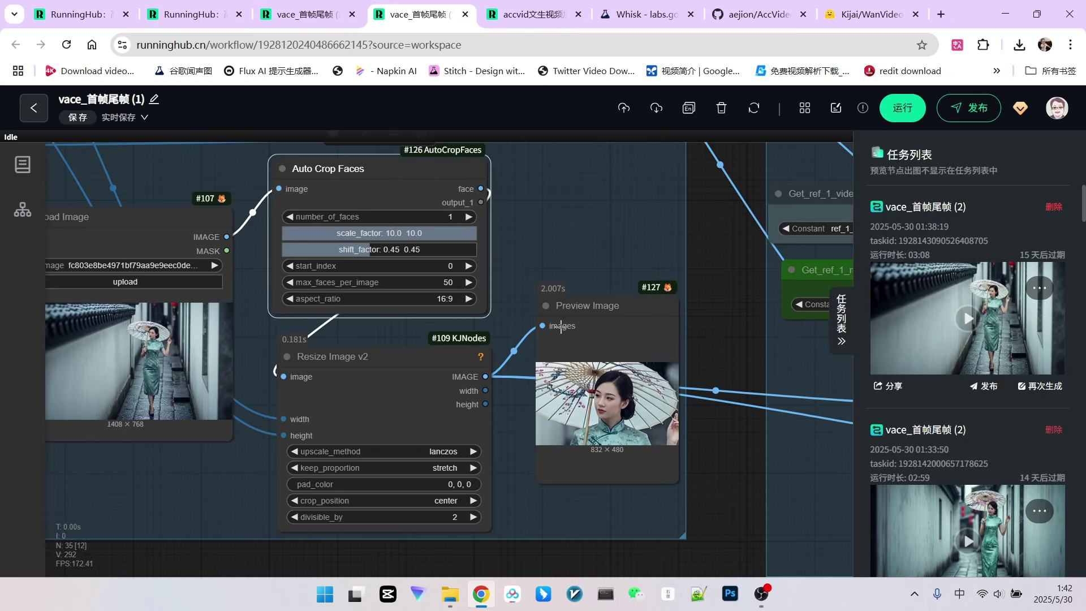
scroll(488, 338, "up", 3)
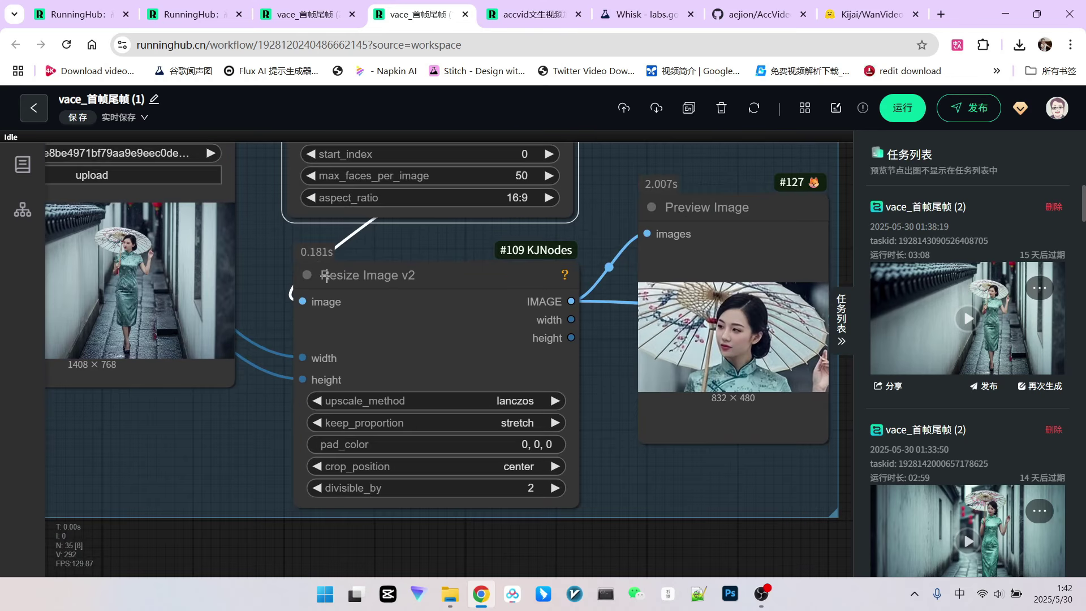
scroll(418, 294, "down", 2)
scroll(566, 317, "up", 4)
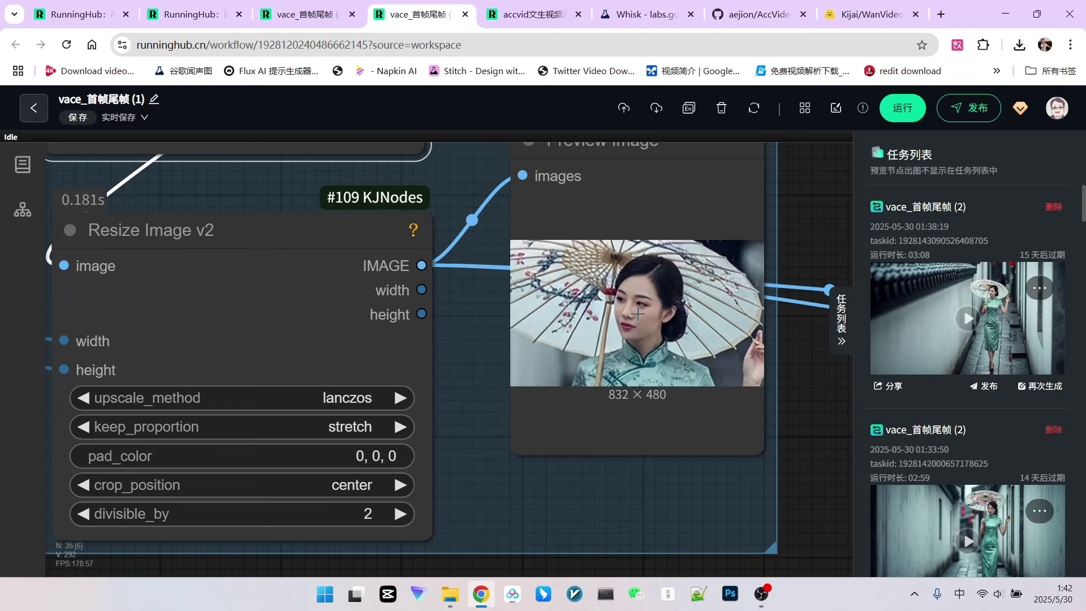
scroll(588, 351, "down", 5)
left_click_drag(572, 337, 543, 323)
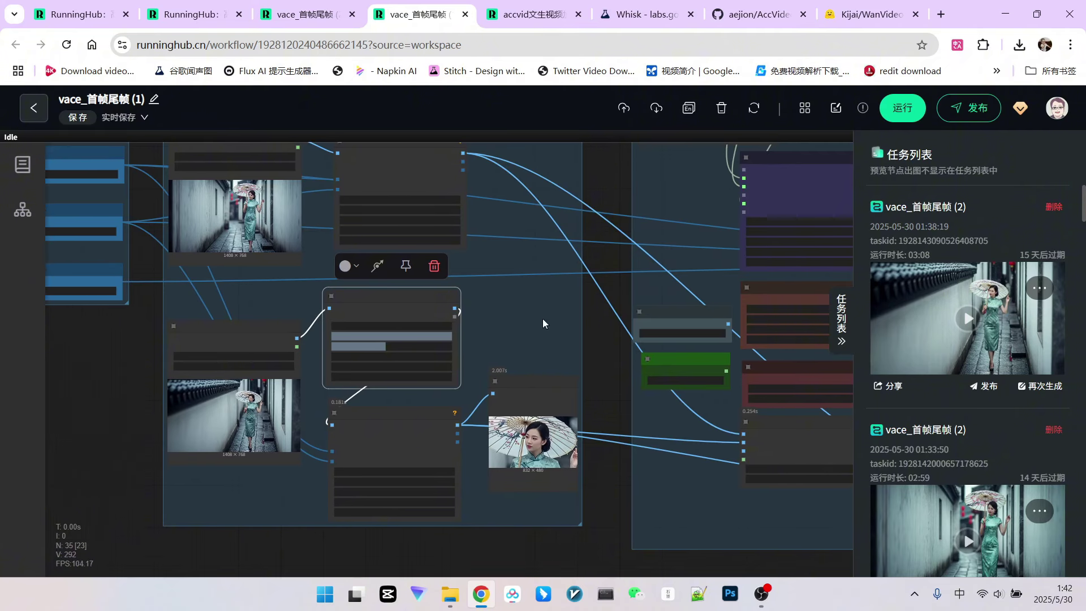
scroll(195, 187, "up", 3)
left_click_drag(648, 406, 481, 258)
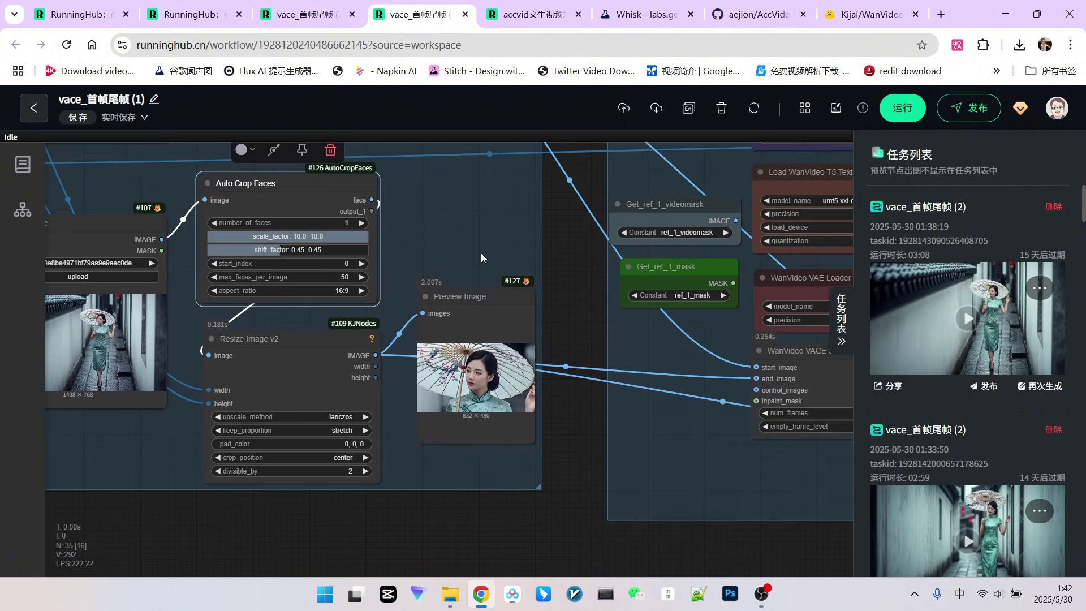
Step: Inspect the sampler settings and watch the generated alley video in the output node, then survey the whole workflow
scroll(534, 334, "down", 4)
scroll(545, 308, "up", 5)
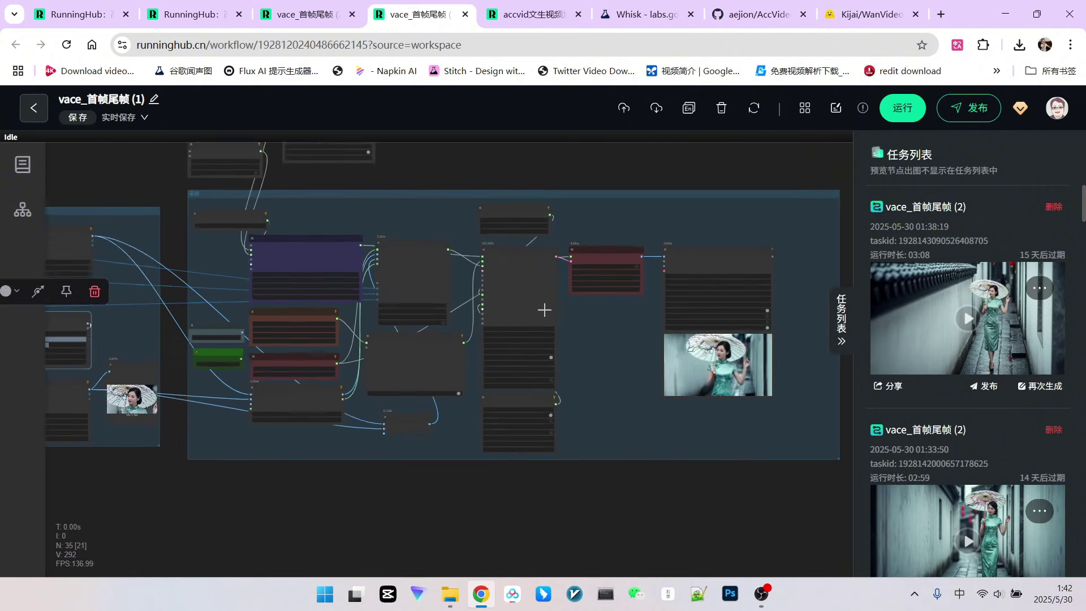
scroll(527, 321, "up", 5)
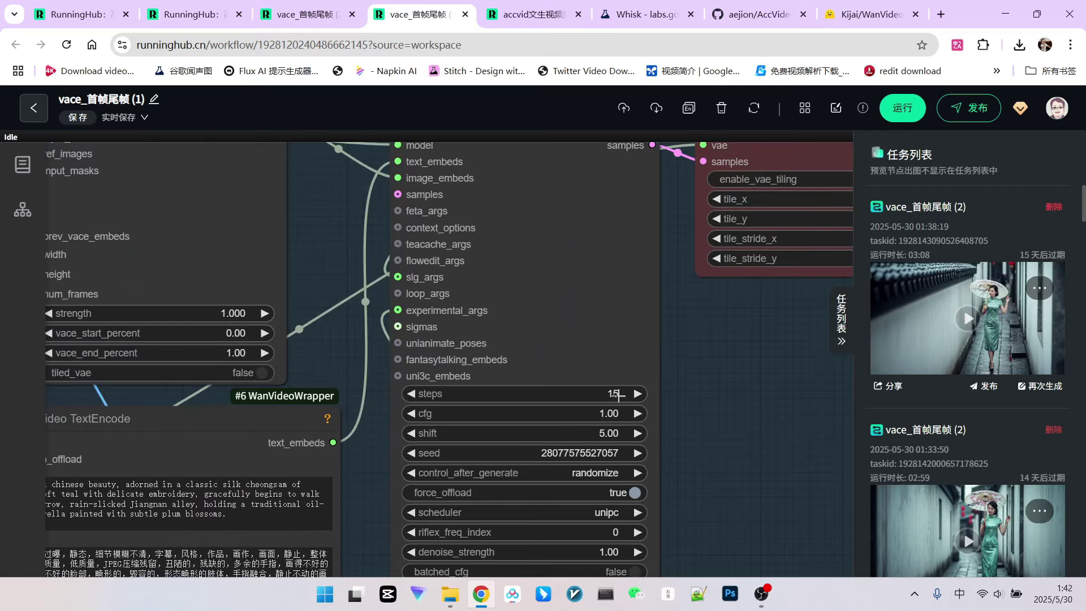
scroll(618, 394, "down", 3)
left_click_drag(767, 373, 399, 264)
scroll(647, 293, "up", 3)
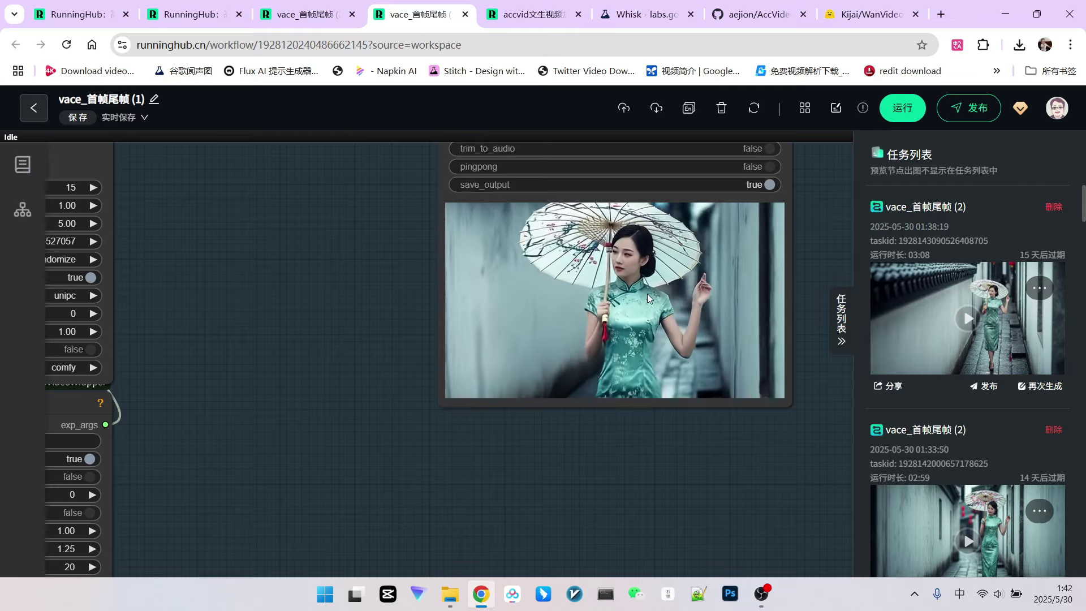
scroll(647, 294, "up", 2)
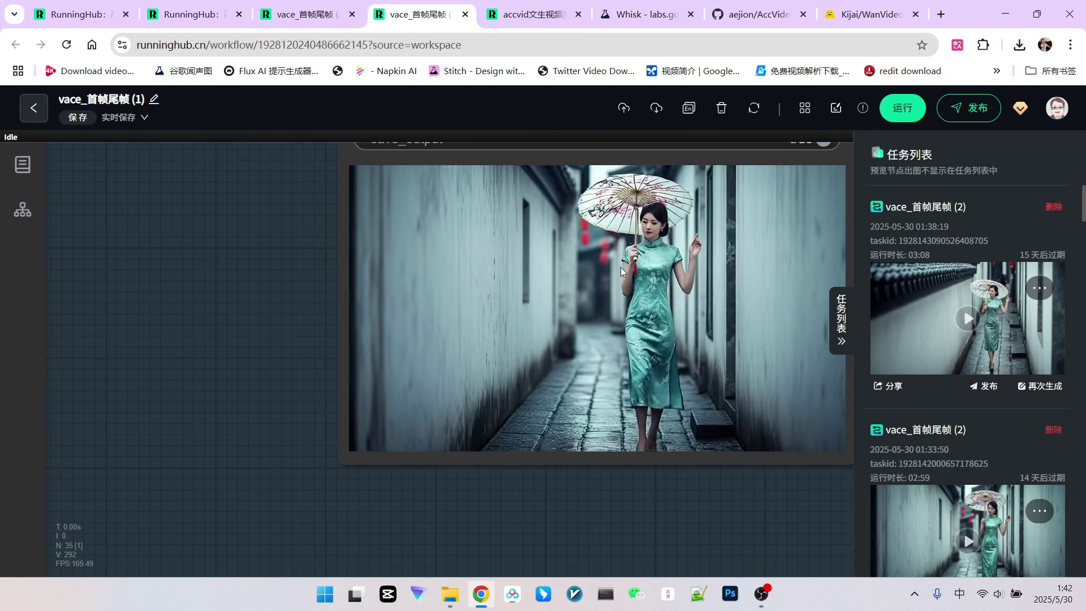
scroll(799, 340, "down", 5)
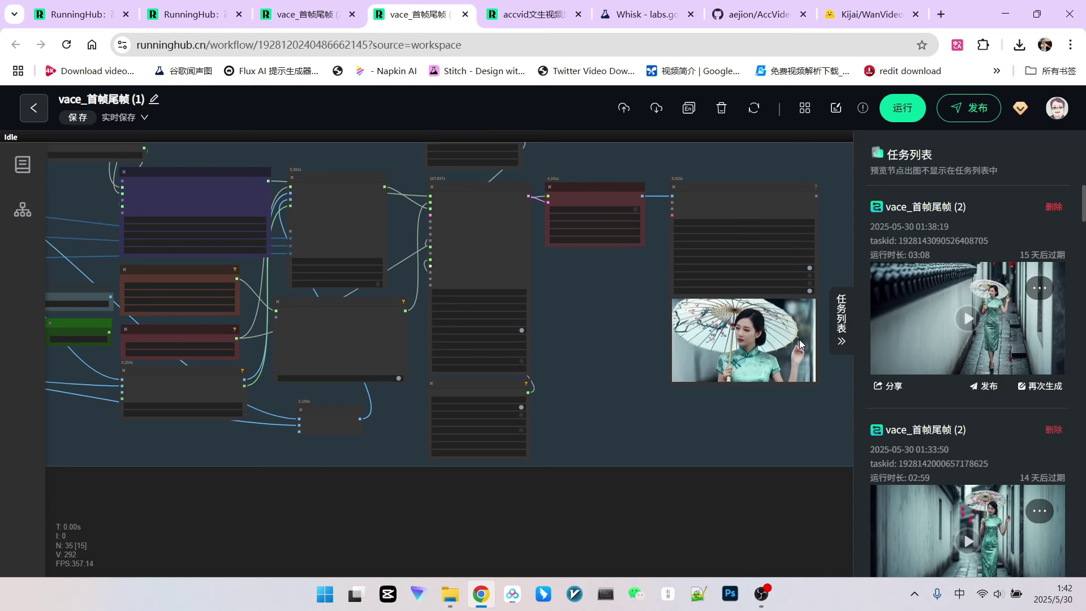
scroll(696, 408, "down", 3)
left_click_drag(481, 480, 572, 487)
scroll(662, 475, "down", 2)
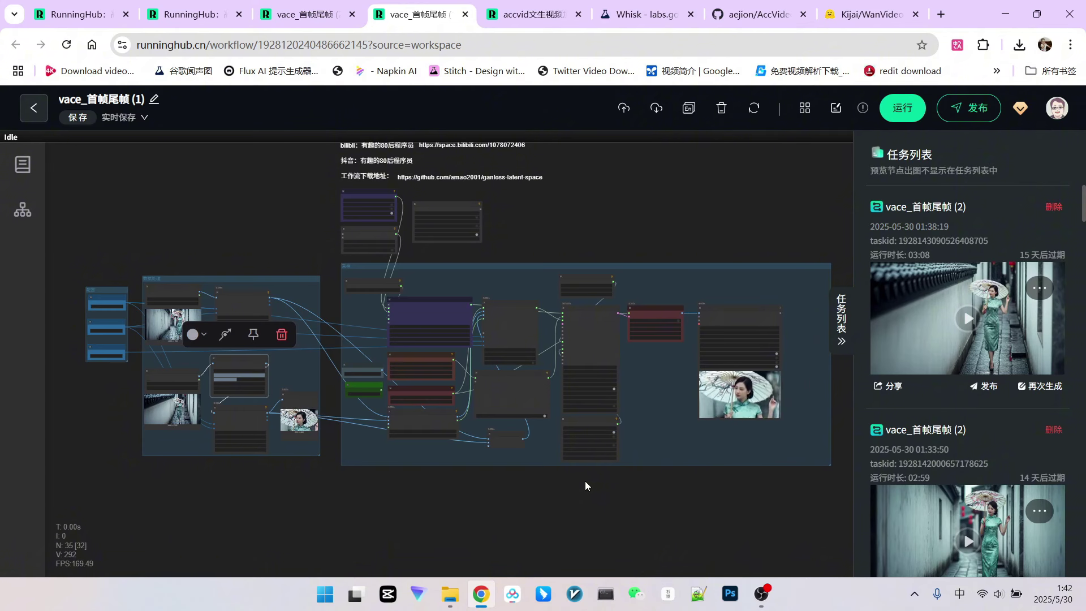